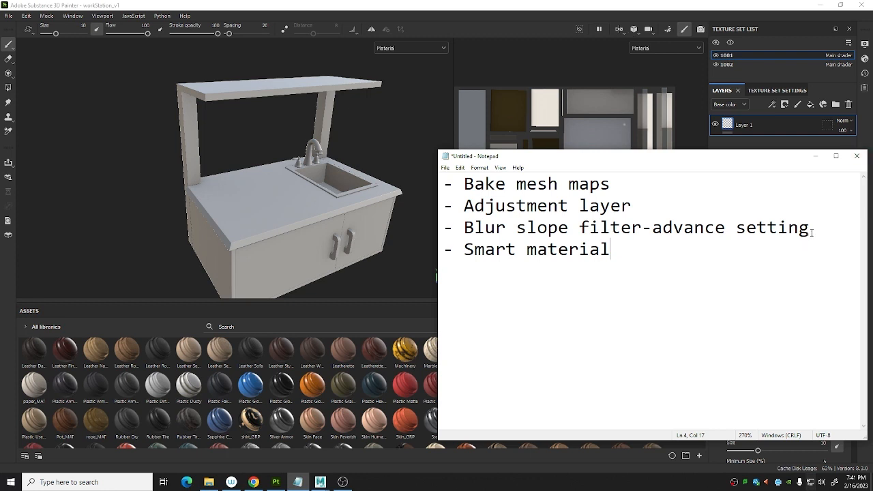
Review the blur slope filter and smart material topics in the Notepad list, and minimize the notes
{"action": "left_click_drag", "start_coordinate": [810, 227], "coordinate": [463, 227]}
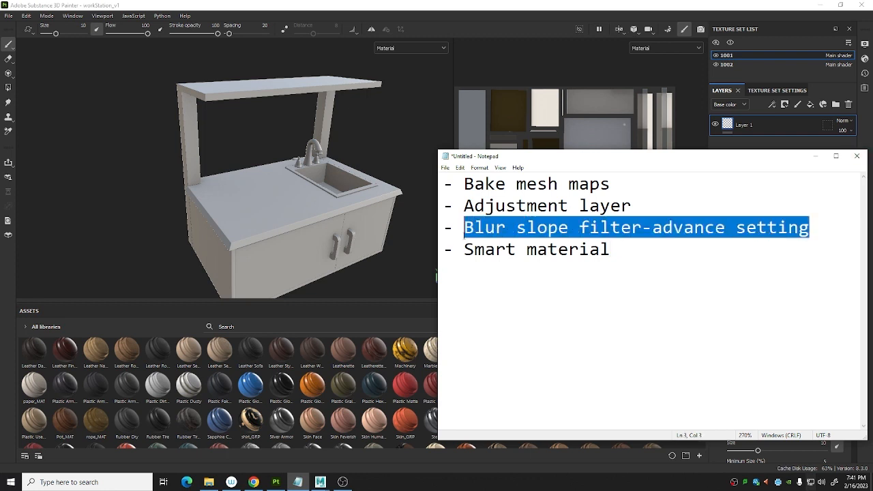
{"action": "left_click", "coordinate": [823, 226]}
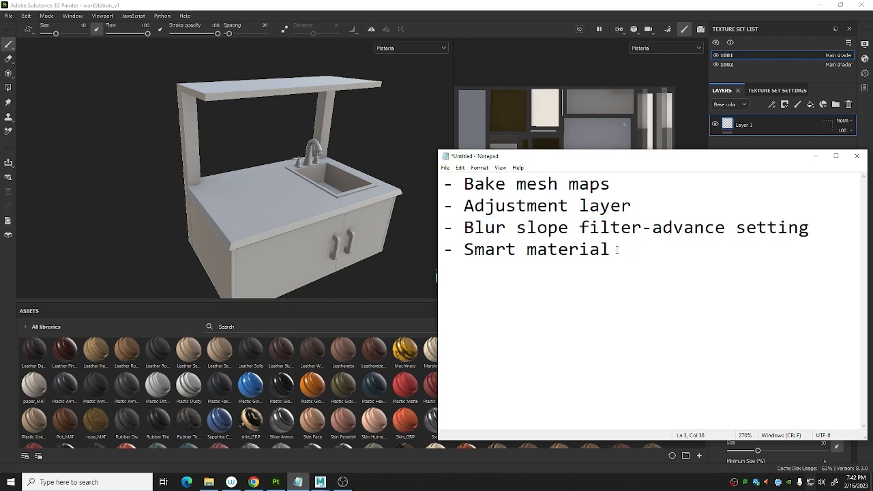
{"action": "left_click_drag", "start_coordinate": [617, 251], "coordinate": [454, 249]}
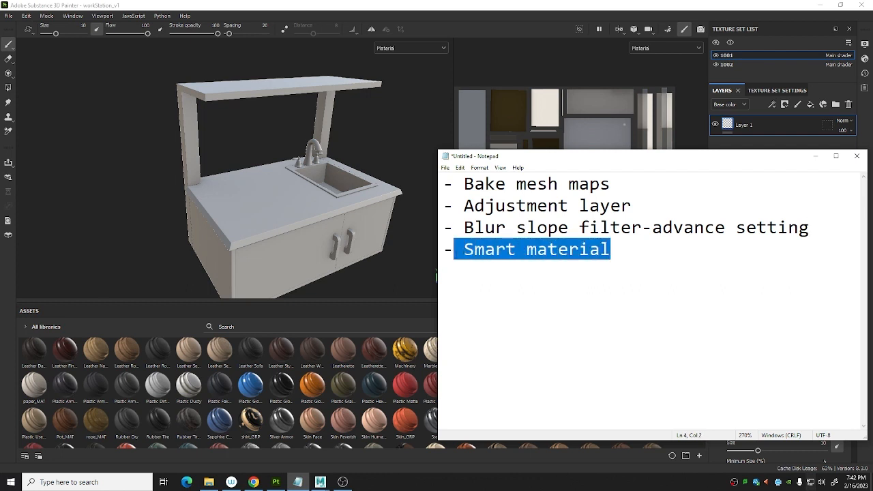
{"action": "left_click", "coordinate": [628, 250]}
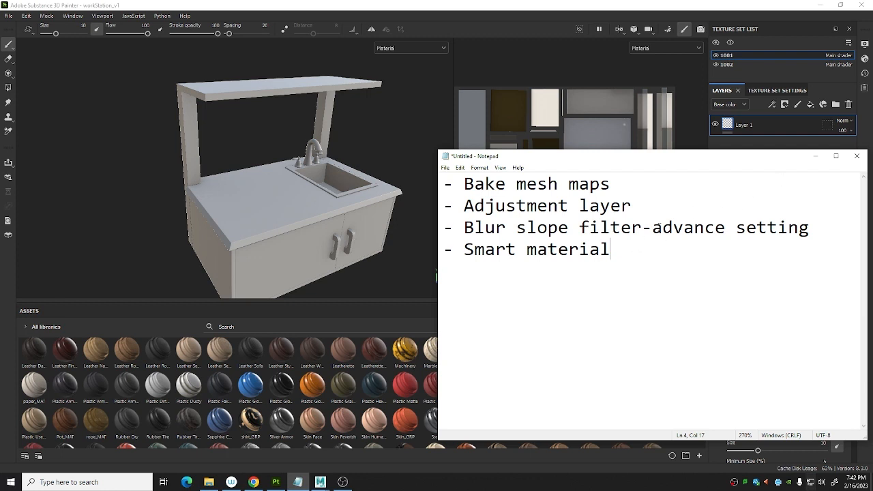
{"action": "left_click", "coordinate": [816, 157]}
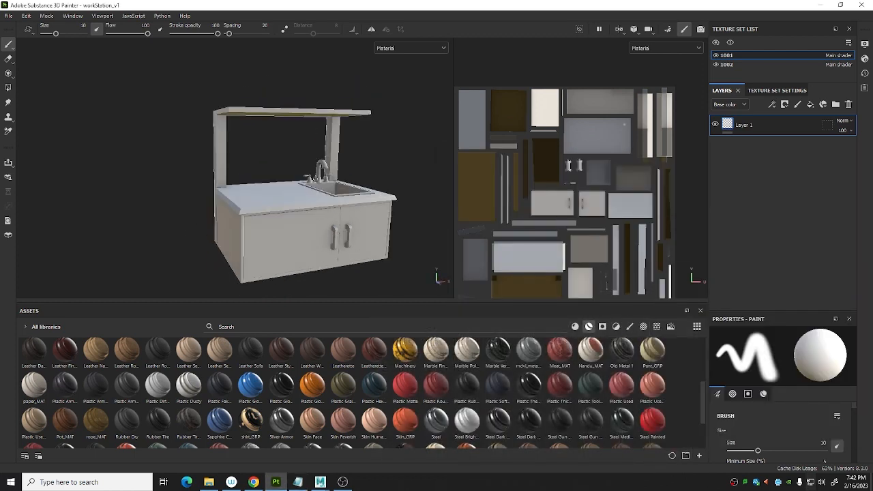
Review the UV tile settings for a new project, and cancel without creating one
{"action": "left_click_drag", "start_coordinate": [300, 204], "coordinate": [317, 197], "text": "alt"}
{"action": "mouse_move", "coordinate": [320, 481]}
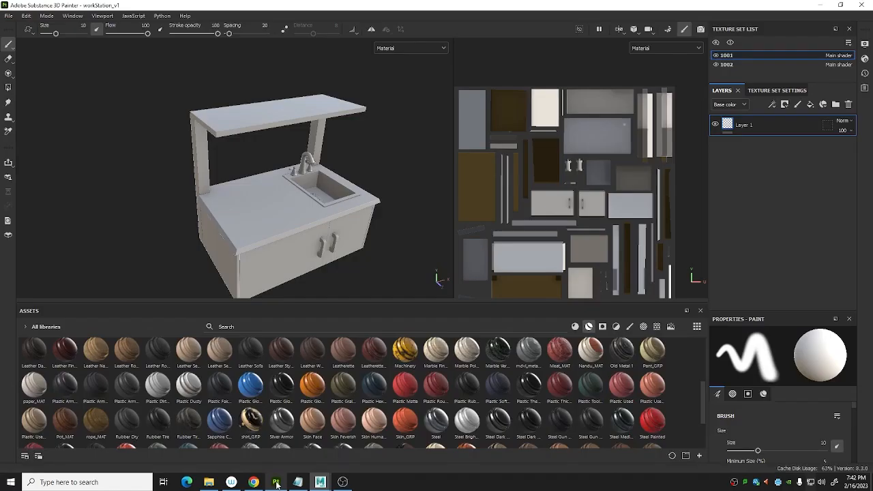
{"action": "left_click_drag", "start_coordinate": [223, 153], "coordinate": [273, 143], "text": "alt"}
{"action": "scroll", "coordinate": [590, 152], "scroll_direction": "down", "scroll_amount": 1}
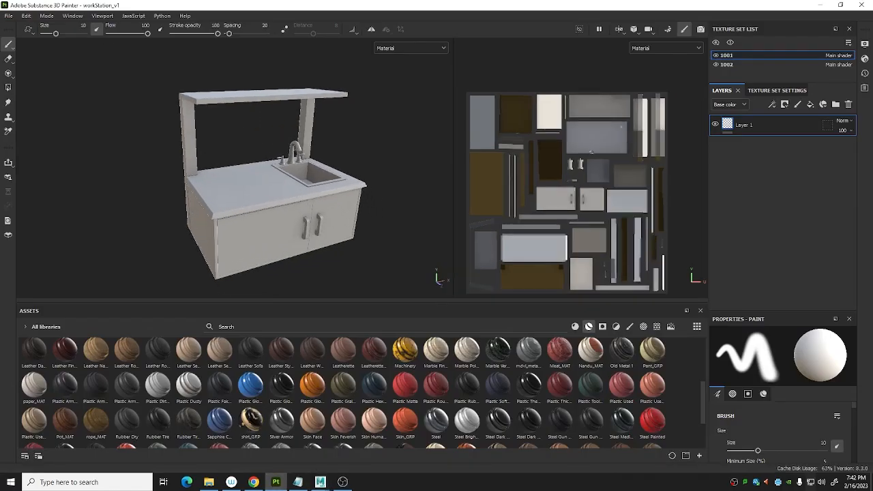
{"action": "scroll", "coordinate": [590, 152], "scroll_direction": "down", "scroll_amount": 1}
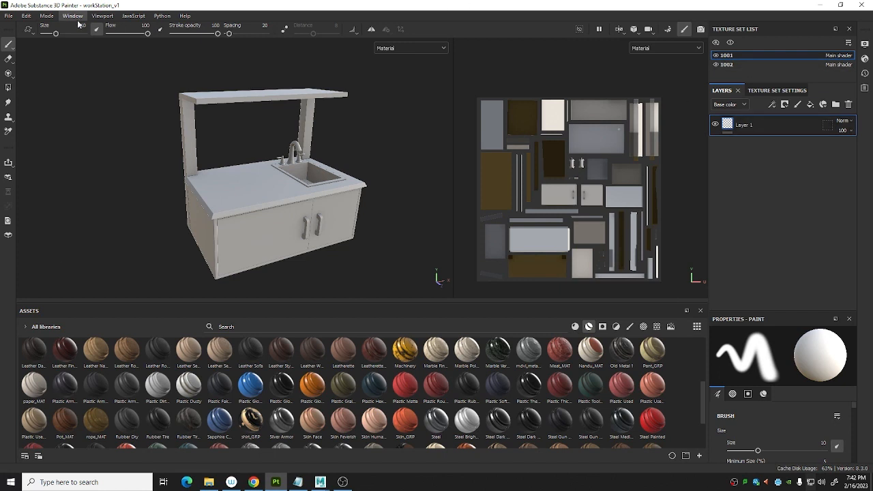
{"action": "left_click", "coordinate": [9, 16]}
{"action": "left_click", "coordinate": [27, 27]}
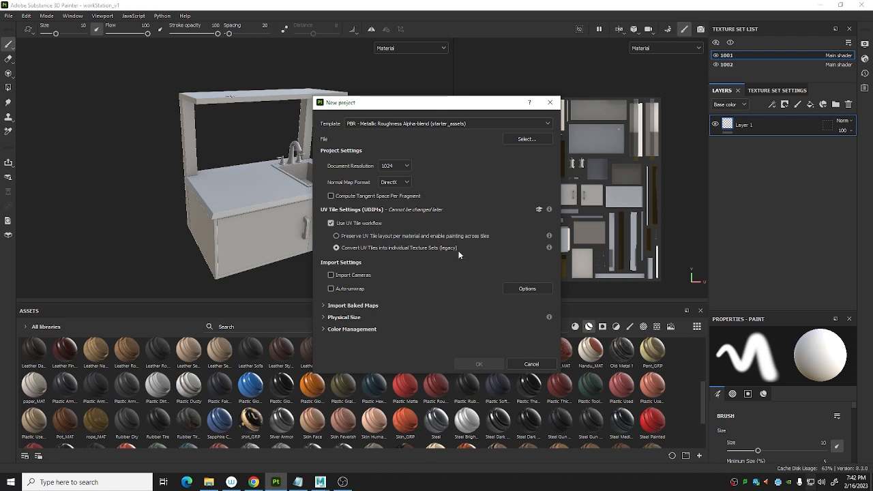
{"action": "left_click", "coordinate": [534, 364]}
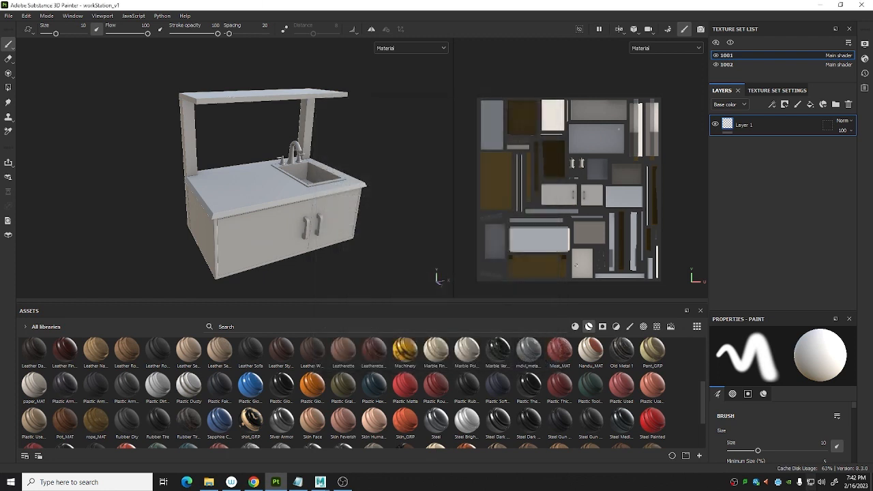
Compare texture sets 1001 and 1002, and delete the default paint layer from 1001
{"action": "left_click", "coordinate": [742, 66]}
{"action": "left_click", "coordinate": [739, 56]}
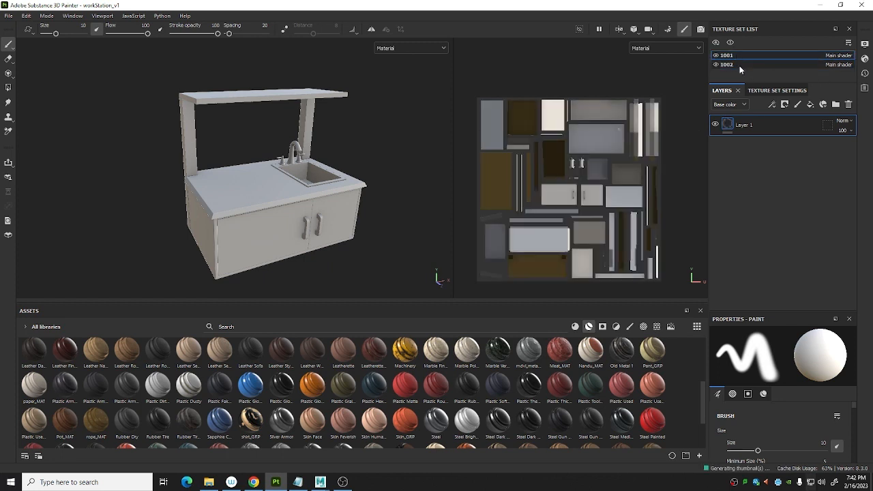
{"action": "left_click", "coordinate": [739, 64]}
{"action": "left_click", "coordinate": [739, 56]}
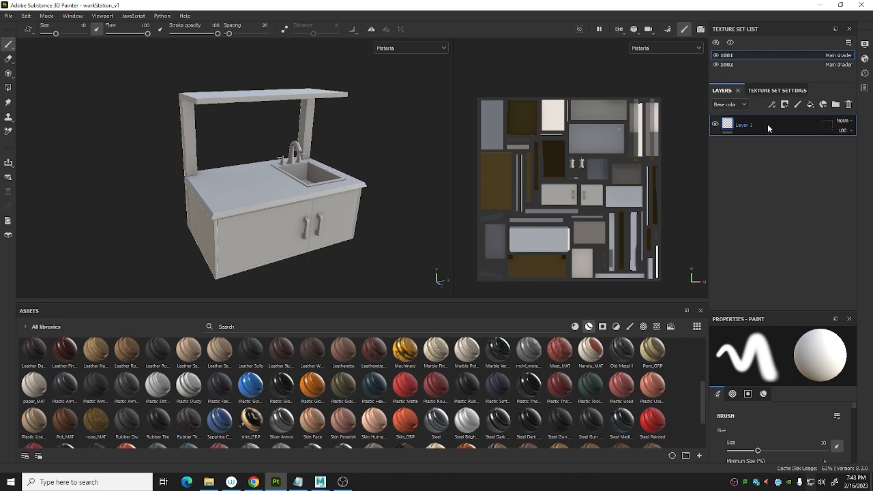
{"action": "key", "text": "Delete"}
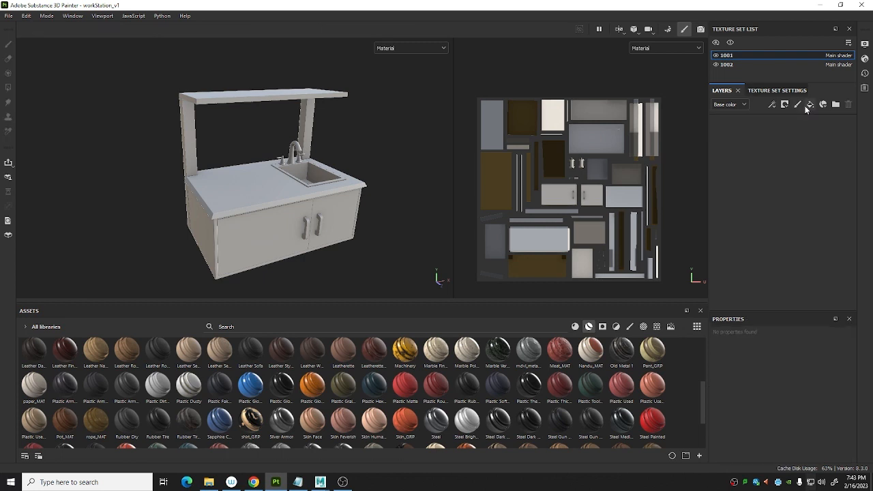
Add a fill layer to texture set 1001 and set its base color to red, FF0202
{"action": "left_click", "coordinate": [809, 103]}
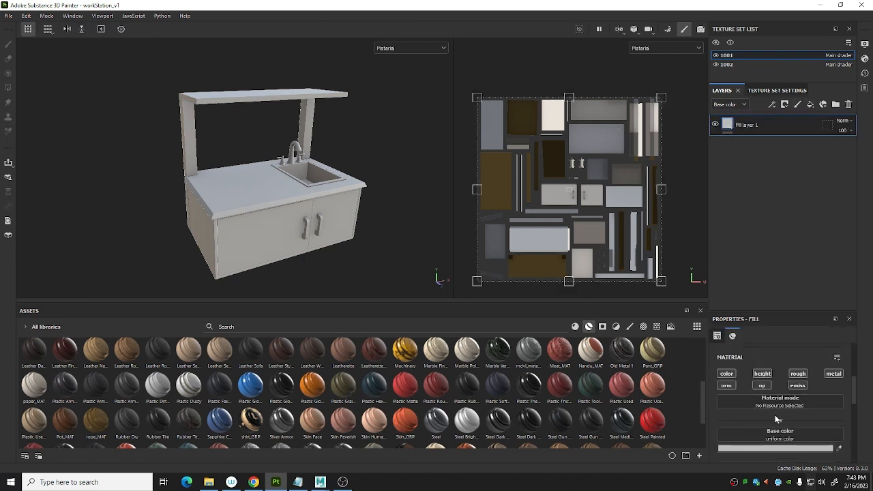
{"action": "left_click", "coordinate": [775, 448]}
{"action": "left_click_drag", "start_coordinate": [725, 377], "coordinate": [768, 287]}
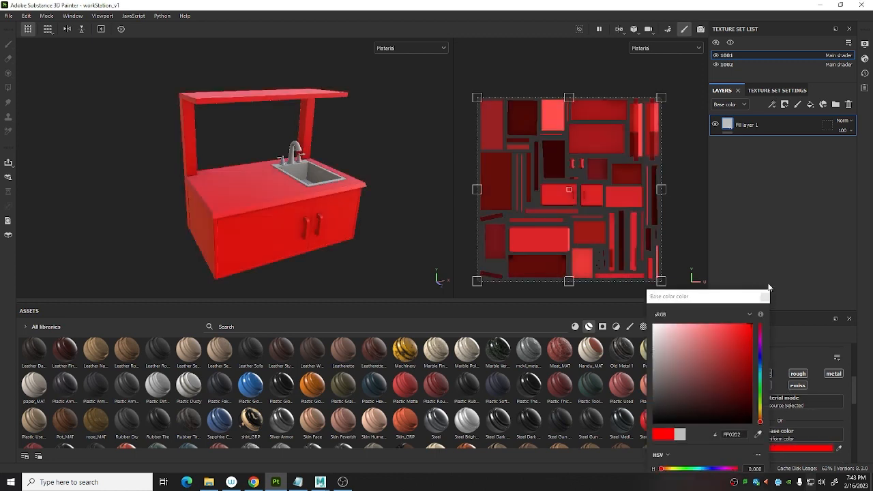
{"action": "left_click", "coordinate": [765, 297]}
Add a black mask with a Dirt generator to the red fill layer, and check the generator's image inputs
{"action": "right_click", "coordinate": [762, 132]}
{"action": "left_click", "coordinate": [773, 19]}
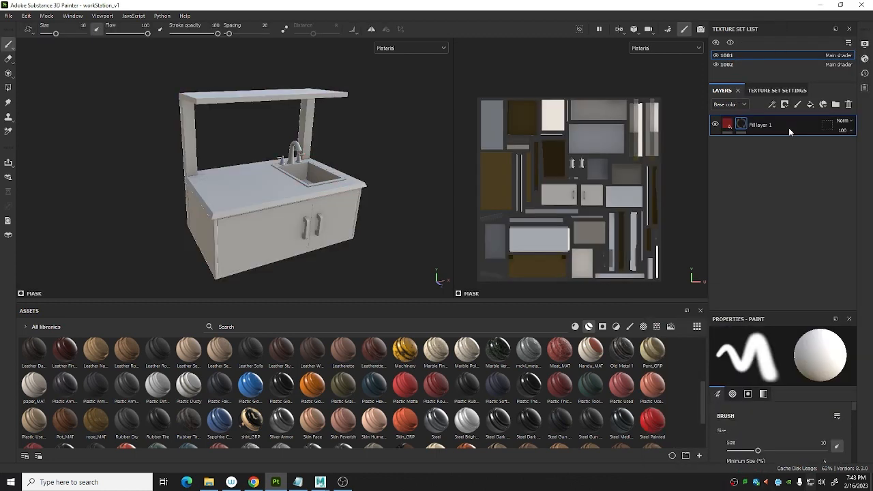
{"action": "right_click", "coordinate": [788, 127]}
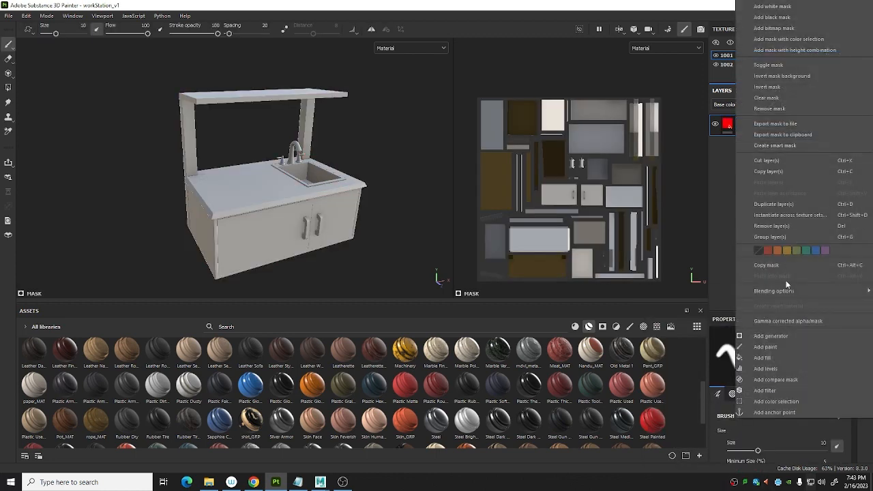
{"action": "left_click", "coordinate": [784, 336]}
{"action": "left_click", "coordinate": [784, 360]}
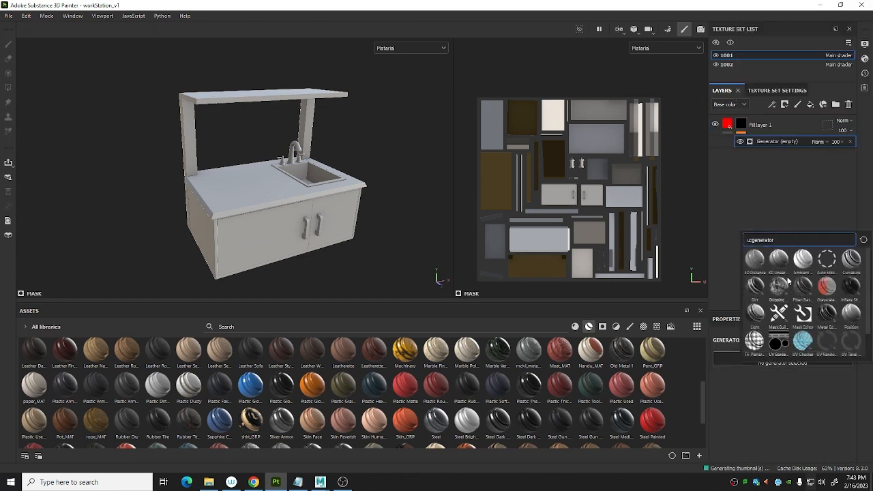
{"action": "left_click", "coordinate": [754, 285]}
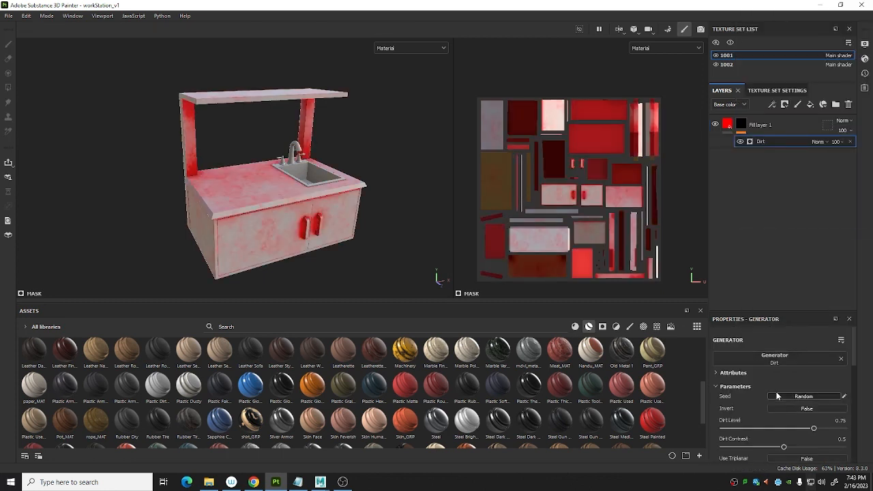
{"action": "scroll", "coordinate": [778, 407], "scroll_direction": "down", "scroll_amount": 5}
{"action": "scroll", "coordinate": [778, 406], "scroll_direction": "down", "scroll_amount": 5}
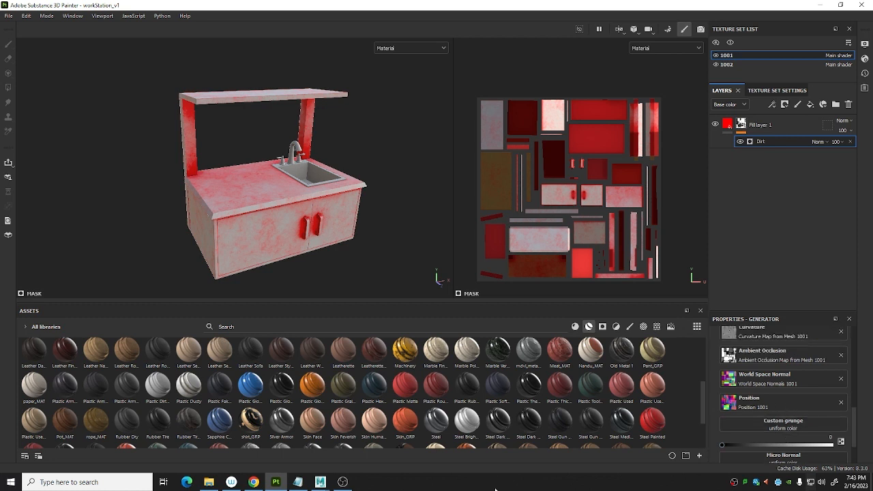
{"action": "scroll", "coordinate": [805, 362], "scroll_direction": "up", "scroll_amount": 1}
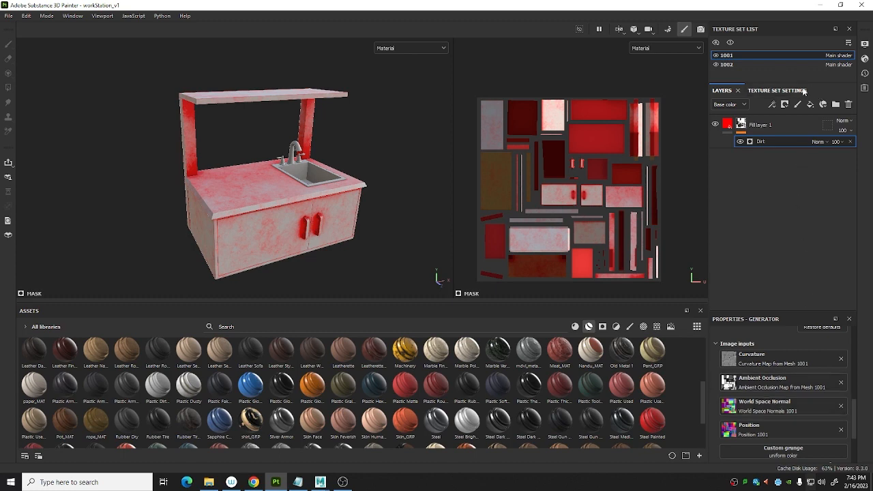
Remove the normal, world space normal, ID, ambient occlusion, curvature, position and thickness mesh maps from texture set 1001
{"action": "left_click", "coordinate": [777, 90]}
{"action": "scroll", "coordinate": [804, 217], "scroll_direction": "down", "scroll_amount": 2}
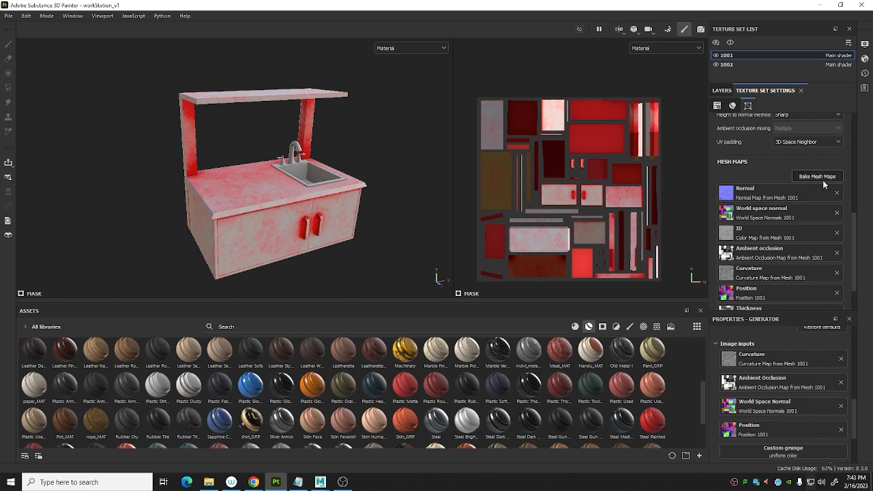
{"action": "left_click", "coordinate": [836, 193]}
{"action": "left_click", "coordinate": [837, 204]}
{"action": "left_click", "coordinate": [837, 208]}
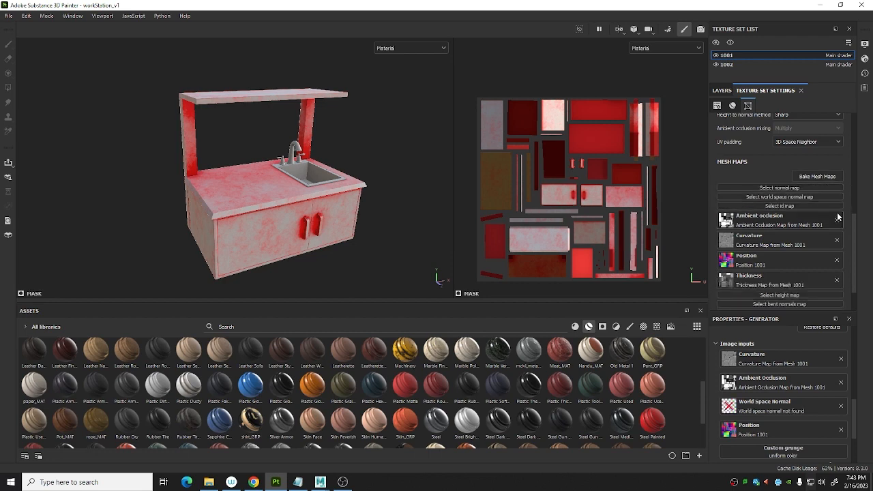
{"action": "left_click", "coordinate": [837, 219]}
{"action": "left_click", "coordinate": [837, 229]}
{"action": "left_click", "coordinate": [837, 238]}
{"action": "left_click", "coordinate": [837, 248]}
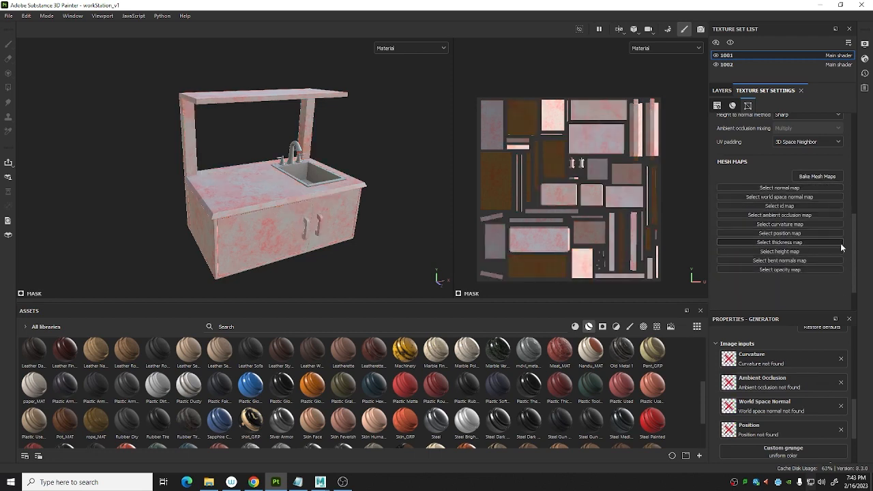
Undo the removal of the baked mesh maps in texture set 1001
{"action": "left_click", "coordinate": [831, 179]}
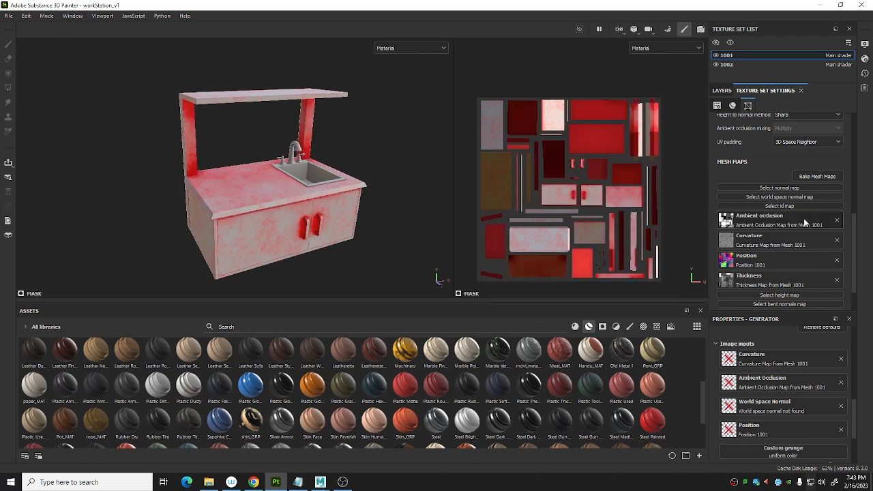
{"action": "scroll", "coordinate": [765, 199], "scroll_direction": "down", "scroll_amount": 2}
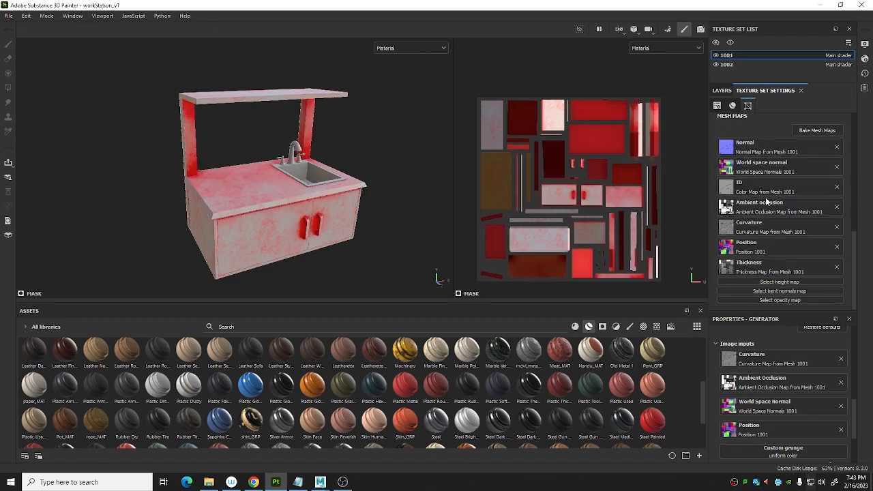
{"action": "scroll", "coordinate": [767, 199], "scroll_direction": "up", "scroll_amount": 1}
{"action": "scroll", "coordinate": [767, 199], "scroll_direction": "down", "scroll_amount": 1}
Examine the red dirt mask around the workstation's countertop edges, posts, cabinet doors and handles
{"action": "left_click_drag", "start_coordinate": [302, 203], "coordinate": [296, 172], "text": "alt"}
{"action": "right_click_drag", "start_coordinate": [297, 172], "coordinate": [267, 198], "text": "alt"}
{"action": "left_click_drag", "start_coordinate": [267, 197], "coordinate": [248, 209], "text": "alt"}
{"action": "right_click_drag", "start_coordinate": [247, 208], "coordinate": [271, 178], "text": "alt"}
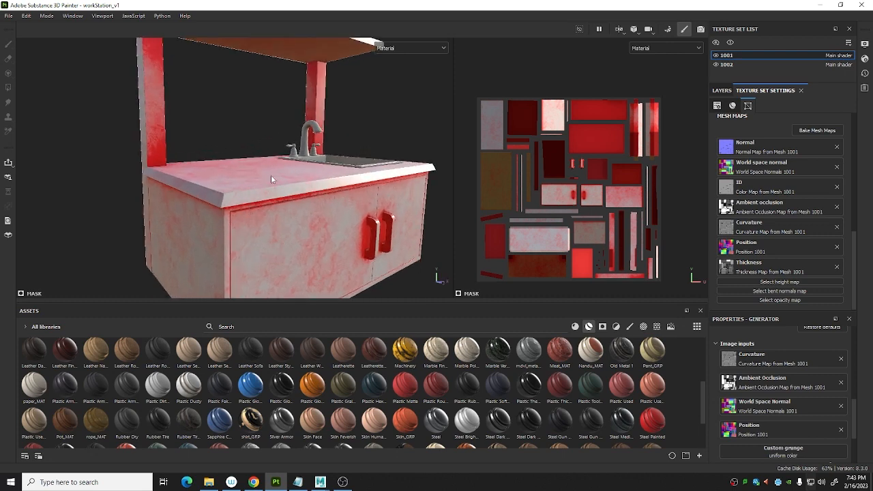
{"action": "left_click_drag", "start_coordinate": [272, 176], "coordinate": [227, 202], "text": "alt"}
{"action": "scroll", "coordinate": [238, 219], "scroll_direction": "up", "scroll_amount": 3}
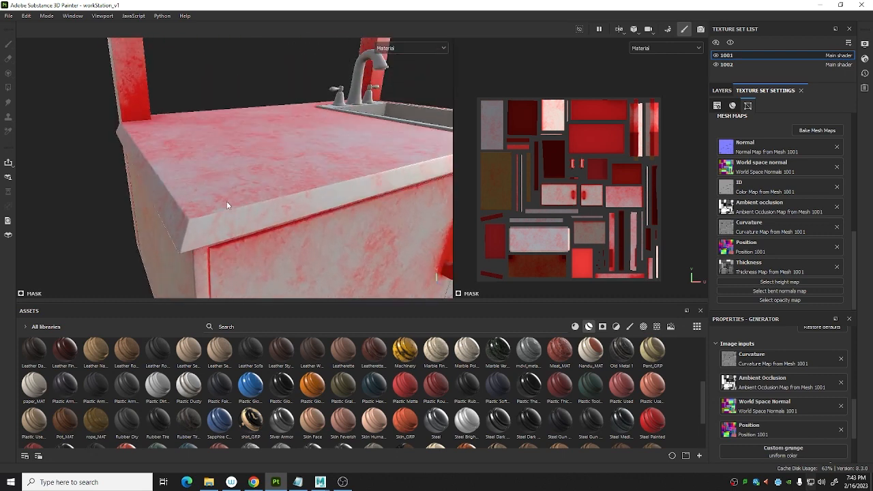
{"action": "left_click_drag", "start_coordinate": [186, 226], "coordinate": [296, 240], "text": "alt"}
{"action": "right_click_drag", "start_coordinate": [296, 240], "coordinate": [392, 235], "text": "alt"}
{"action": "middle_click_drag", "start_coordinate": [392, 235], "coordinate": [408, 201], "text": "alt"}
{"action": "right_click_drag", "start_coordinate": [407, 201], "coordinate": [279, 216], "text": "alt"}
{"action": "left_click_drag", "start_coordinate": [278, 216], "coordinate": [257, 204], "text": "alt"}
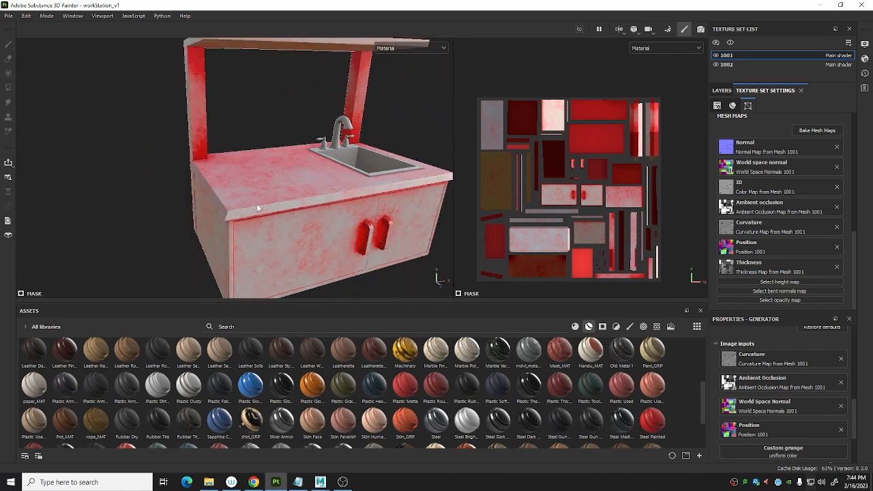
{"action": "right_click_drag", "start_coordinate": [212, 204], "coordinate": [258, 205], "text": "alt"}
{"action": "mouse_move", "coordinate": [257, 204]}
{"action": "left_mouse_down", "text": "alt"}
{"action": "mouse_move", "coordinate": [305, 197]}
{"action": "mouse_move", "coordinate": [247, 202]}
{"action": "left_mouse_up", "text": "alt"}
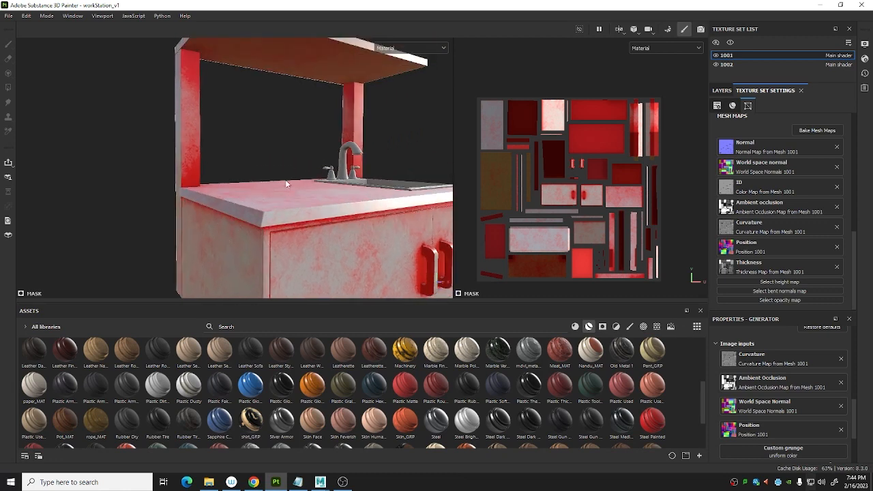
Try the Curvature generator in place of Dirt on the fill layer's mask, and delete the fill layer
{"action": "left_click", "coordinate": [722, 90]}
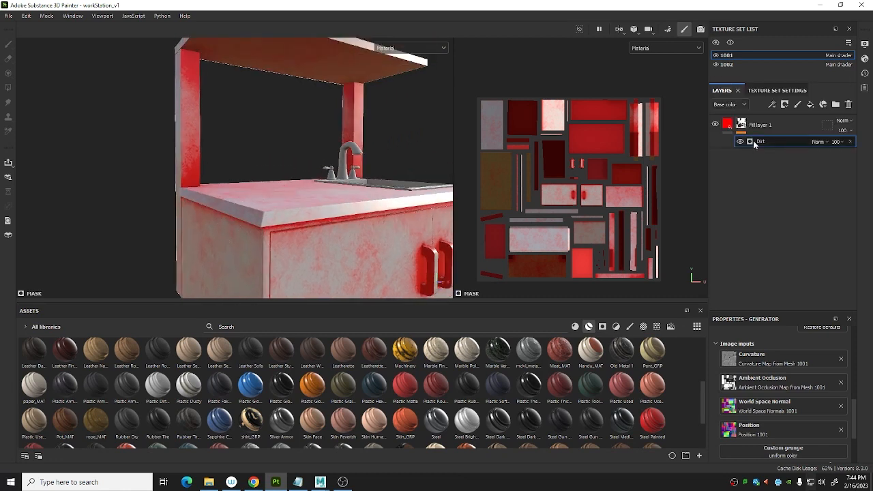
{"action": "scroll", "coordinate": [749, 367], "scroll_direction": "up", "scroll_amount": 5}
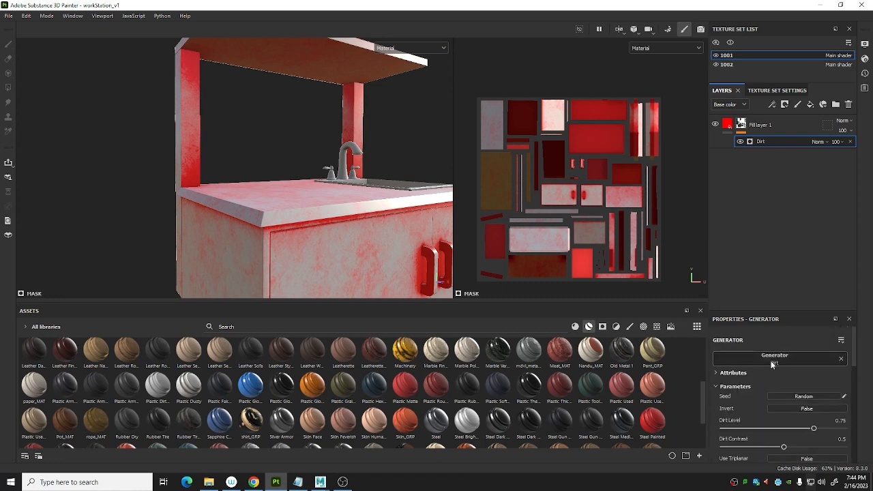
{"action": "left_click", "coordinate": [771, 360]}
{"action": "left_click", "coordinate": [849, 264]}
{"action": "scroll", "coordinate": [339, 205], "scroll_direction": "down", "scroll_amount": 2}
{"action": "mouse_move", "coordinate": [340, 204]}
{"action": "left_mouse_down", "text": "alt"}
{"action": "mouse_move", "coordinate": [353, 236]}
{"action": "mouse_move", "coordinate": [360, 209]}
{"action": "mouse_move", "coordinate": [361, 243]}
{"action": "mouse_move", "coordinate": [353, 208]}
{"action": "mouse_move", "coordinate": [339, 230]}
{"action": "mouse_move", "coordinate": [311, 218]}
{"action": "left_mouse_up", "text": "alt"}
{"action": "scroll", "coordinate": [352, 236], "scroll_direction": "down", "scroll_amount": 3}
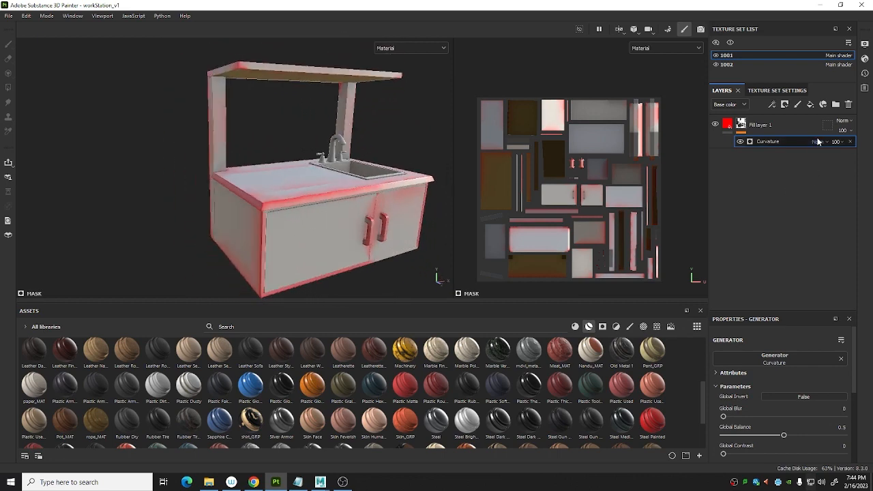
{"action": "left_click", "coordinate": [789, 125]}
{"action": "key", "text": "Delete"}
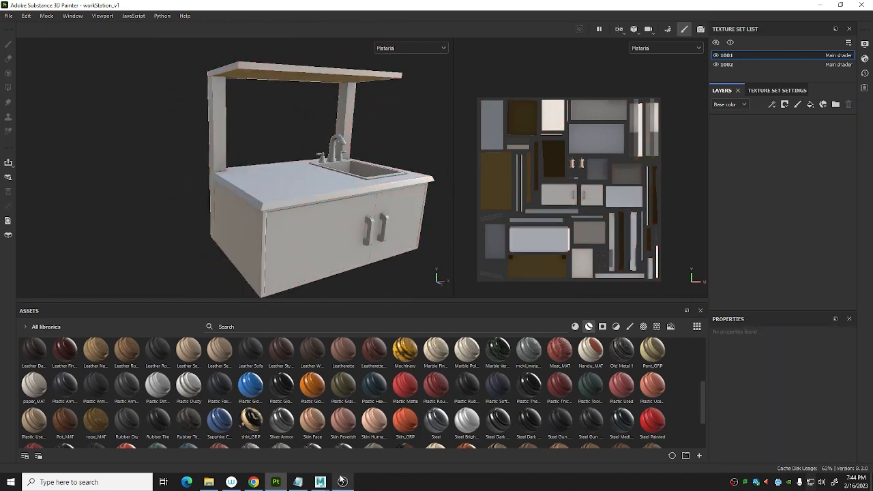
Switch back to the Notepad topic list
{"action": "left_click", "coordinate": [298, 482]}
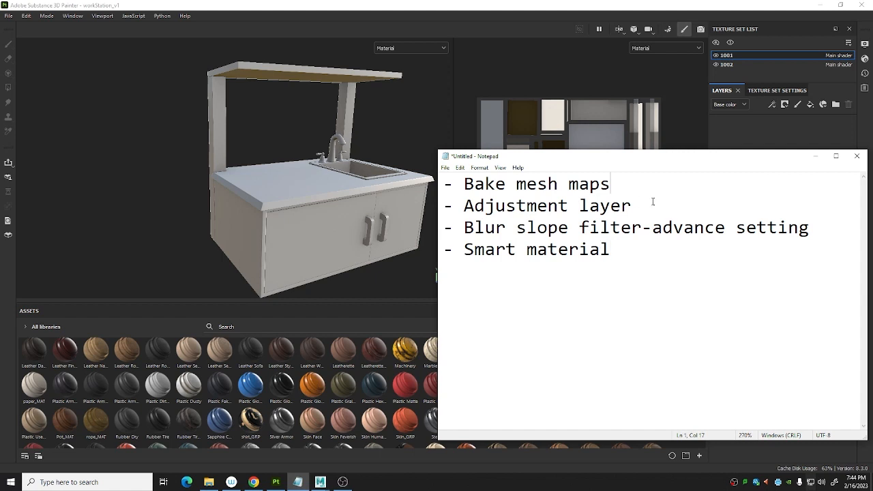
Minimize Notepad and apply the Machinery smart material to texture set 1001 in Substance 3D Painter
{"action": "left_click", "coordinate": [653, 201]}
{"action": "left_click", "coordinate": [816, 157]}
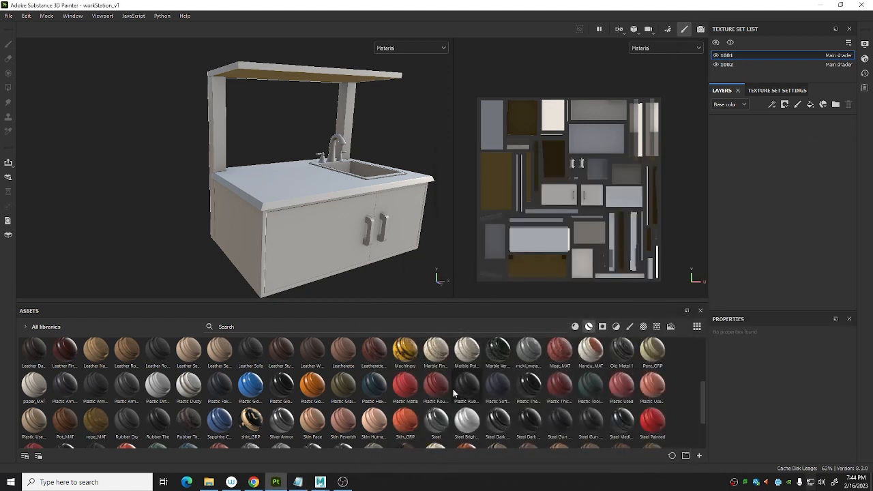
{"action": "mouse_move", "coordinate": [399, 362]}
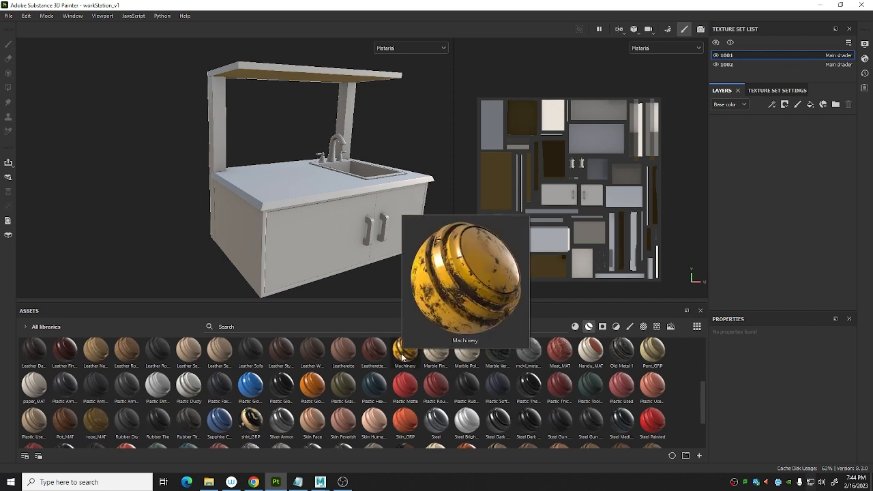
{"action": "left_click_drag", "start_coordinate": [403, 356], "coordinate": [739, 159]}
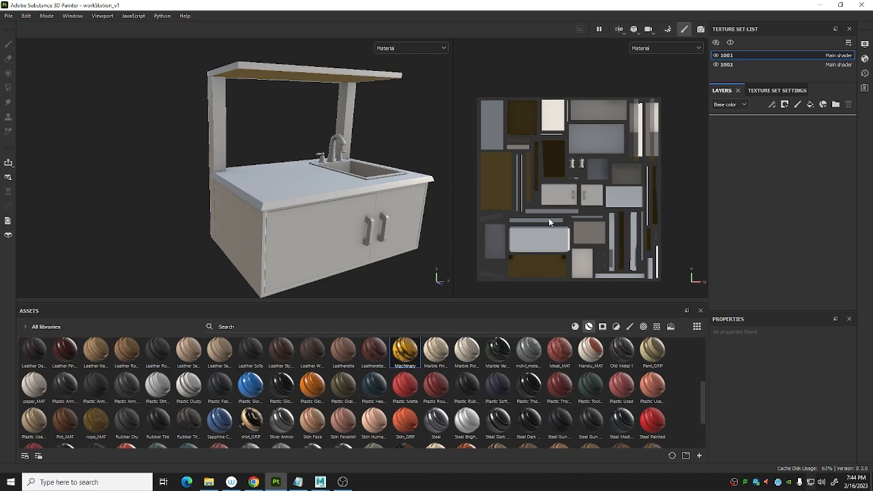
{"action": "mouse_move", "coordinate": [326, 205]}
{"action": "left_mouse_down", "text": "alt"}
{"action": "mouse_move", "coordinate": [319, 238]}
{"action": "mouse_move", "coordinate": [333, 191]}
{"action": "mouse_move", "coordinate": [336, 243]}
{"action": "left_mouse_up", "text": "alt"}
{"action": "scroll", "coordinate": [330, 219], "scroll_direction": "up", "scroll_amount": 3}
{"action": "scroll", "coordinate": [330, 219], "scroll_direction": "down", "scroll_amount": 4}
{"action": "scroll", "coordinate": [333, 191], "scroll_direction": "up", "scroll_amount": 3}
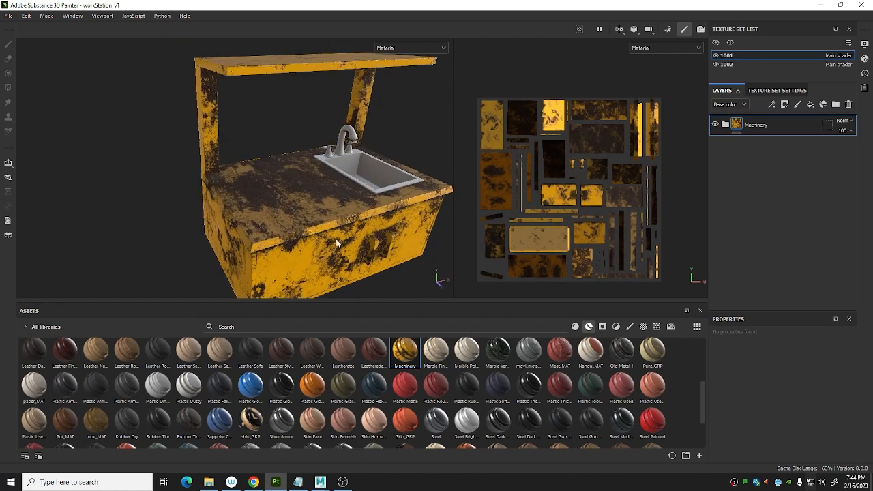
Change the Metal Base layer's base color to blue (0022F7) inside the Machinery folder
{"action": "left_click", "coordinate": [724, 125]}
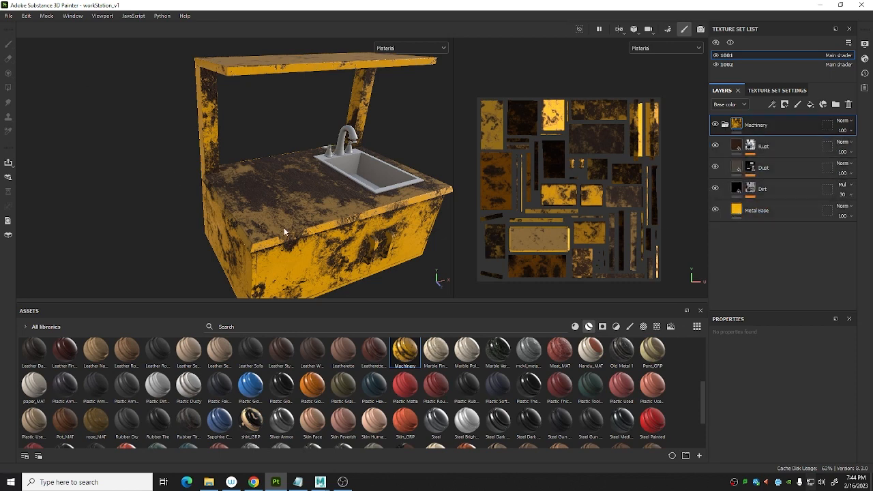
{"action": "left_click", "coordinate": [745, 209]}
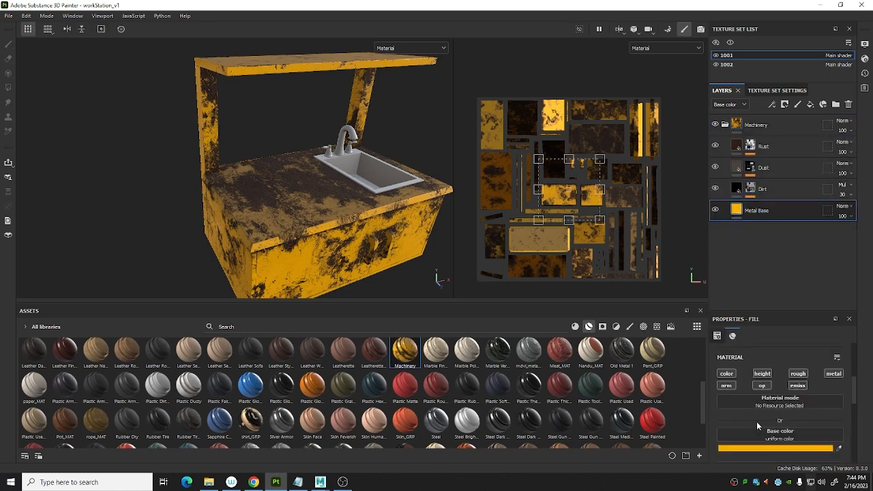
{"action": "left_click", "coordinate": [763, 448]}
{"action": "left_click", "coordinate": [760, 361]}
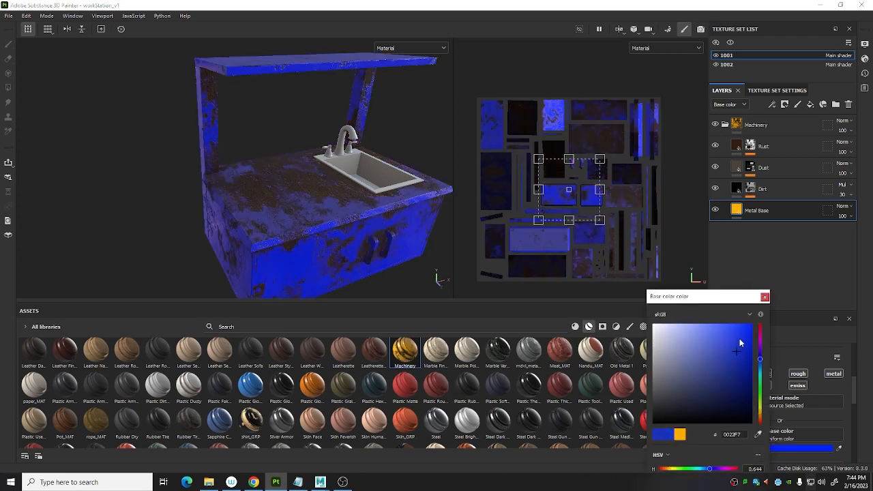
Try a blue hue for the Dirt layer's base color
{"action": "left_click", "coordinate": [757, 189]}
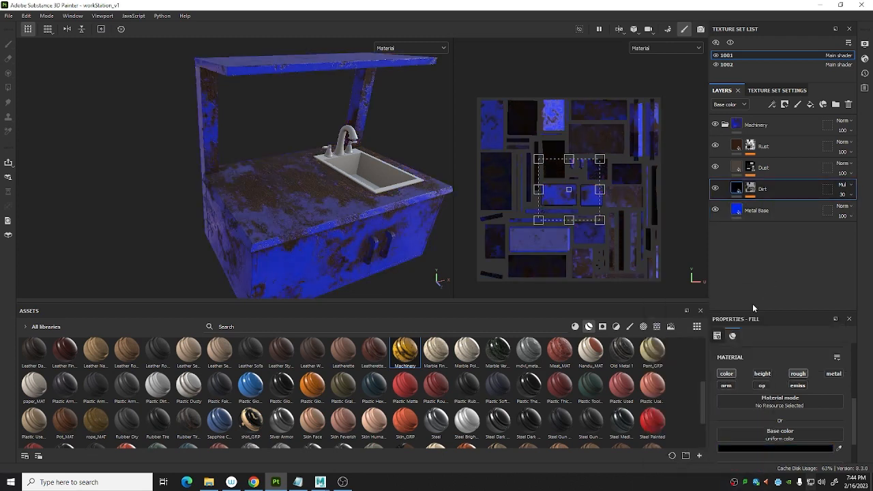
{"action": "left_click", "coordinate": [766, 448]}
{"action": "left_click", "coordinate": [760, 353]}
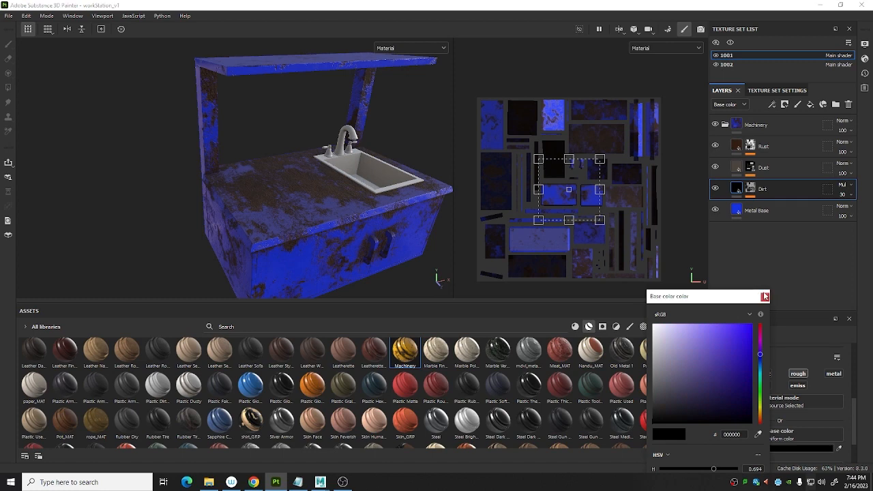
{"action": "left_click", "coordinate": [765, 297]}
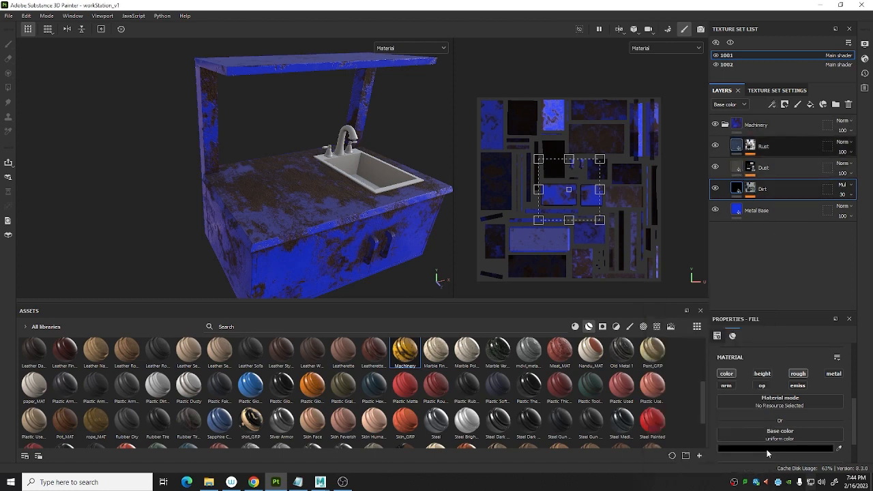
Look through the Rust layer's fill properties and its Steel Rust and Wear material
{"action": "left_click", "coordinate": [777, 146]}
{"action": "scroll", "coordinate": [759, 430], "scroll_direction": "up", "scroll_amount": 1}
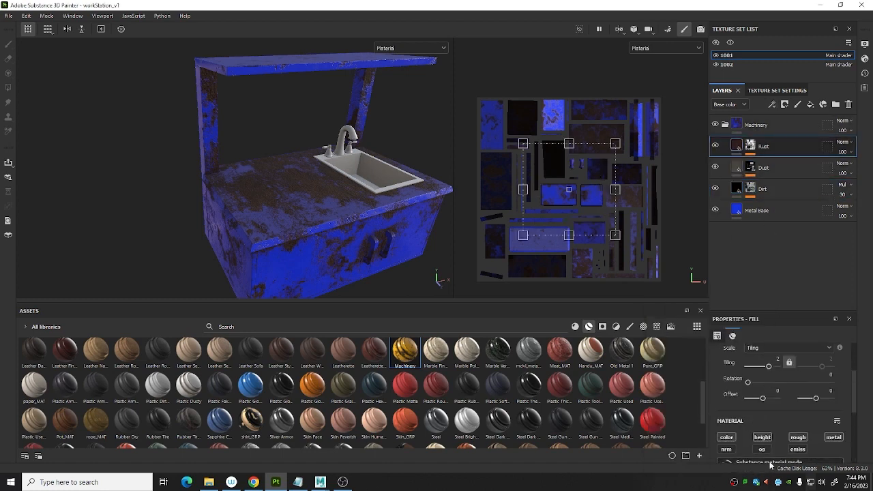
{"action": "scroll", "coordinate": [760, 402], "scroll_direction": "up", "scroll_amount": 2}
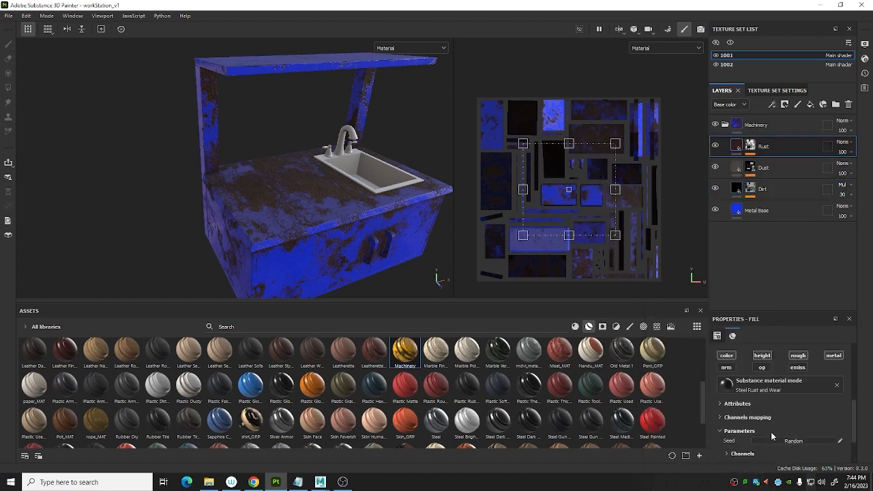
{"action": "left_click", "coordinate": [776, 390]}
{"action": "left_click", "coordinate": [726, 300]}
{"action": "scroll", "coordinate": [781, 382], "scroll_direction": "up", "scroll_amount": 3}
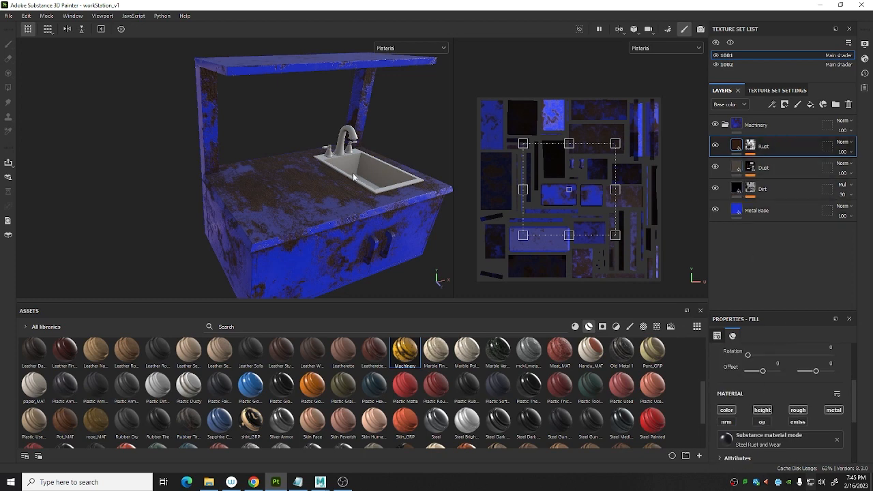
Undo the color changes made to the Machinery material's layers
{"action": "scroll", "coordinate": [353, 178], "scroll_direction": "down", "scroll_amount": 4}
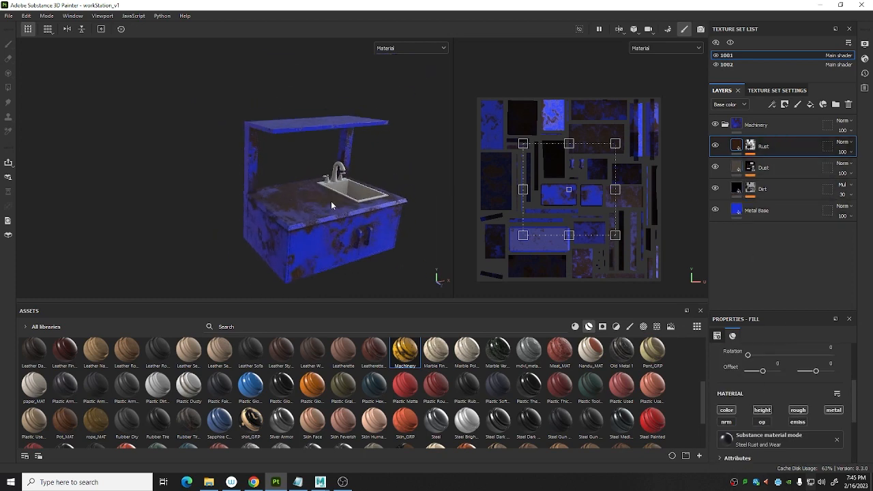
{"action": "scroll", "coordinate": [333, 207], "scroll_direction": "up", "scroll_amount": 4}
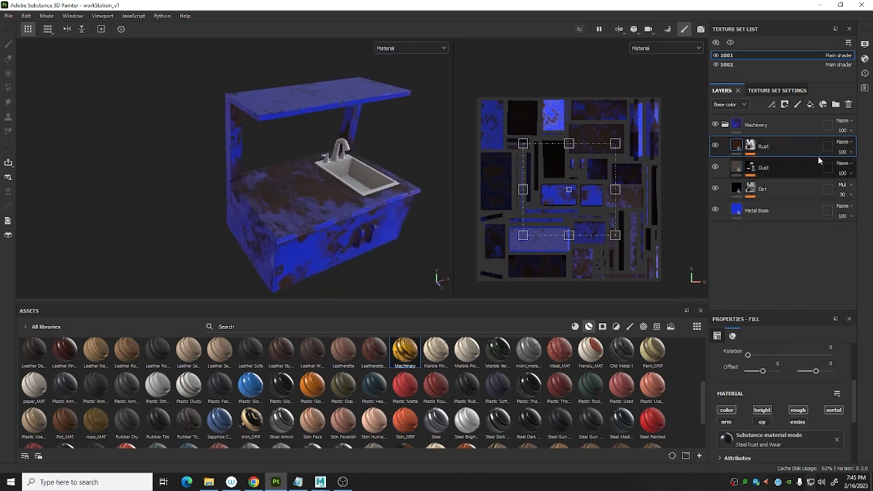
{"action": "key", "text": "ctrl+z"}
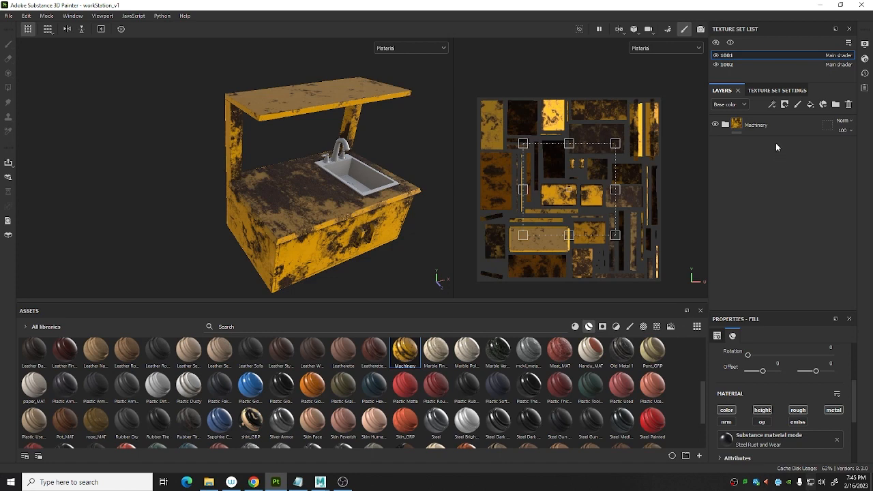
Add a paint layer above the Machinery folder and rename it Adjustment Layer
{"action": "left_click", "coordinate": [800, 106]}
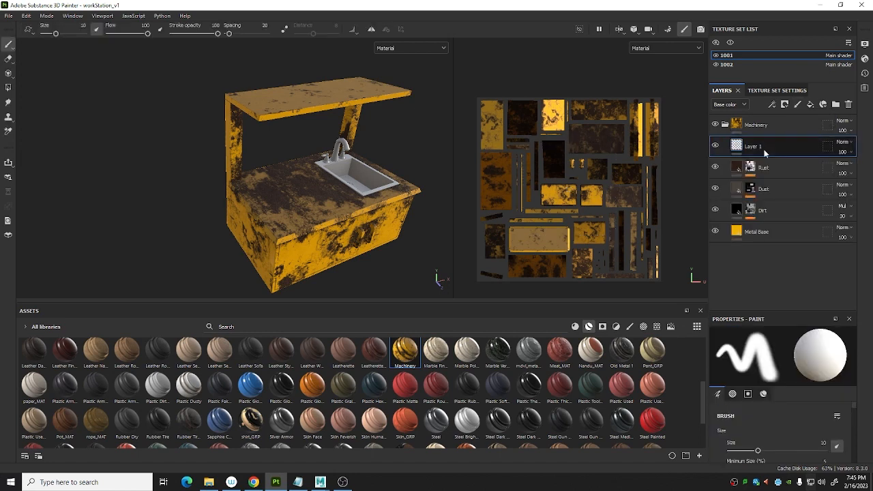
{"action": "left_click_drag", "start_coordinate": [764, 146], "coordinate": [759, 121]}
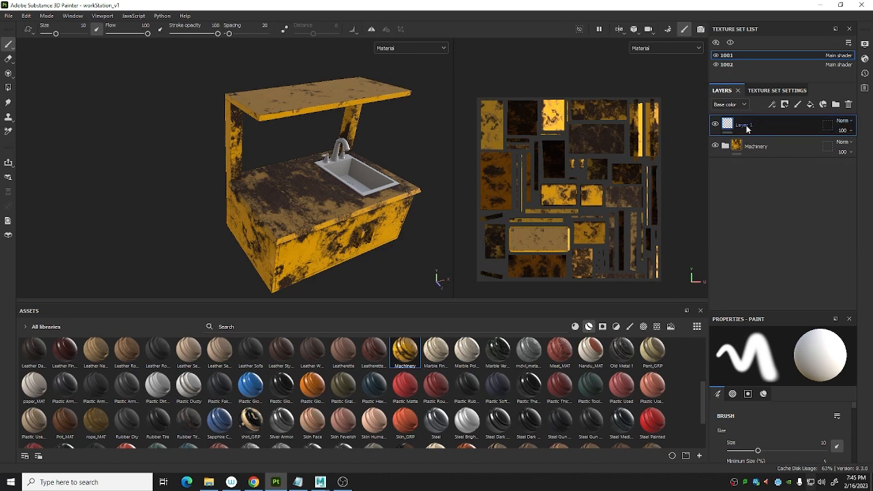
{"action": "double_click", "coordinate": [744, 125]}
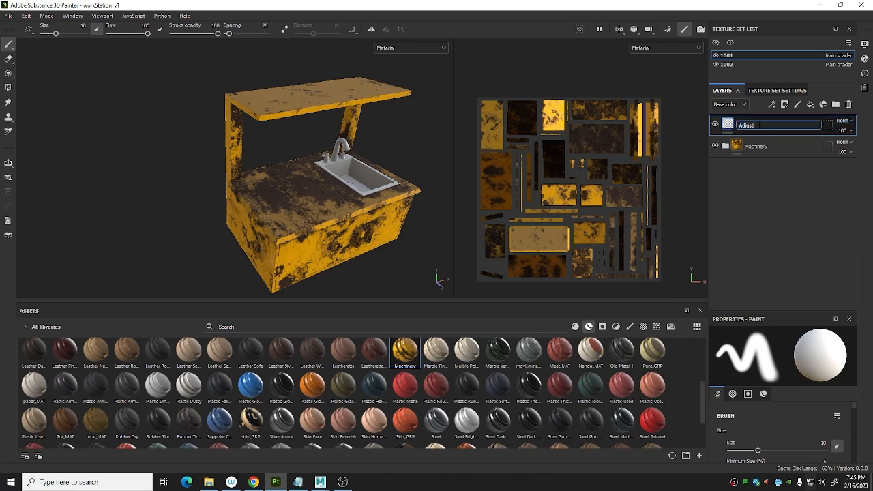
{"action": "key", "text": "Return"}
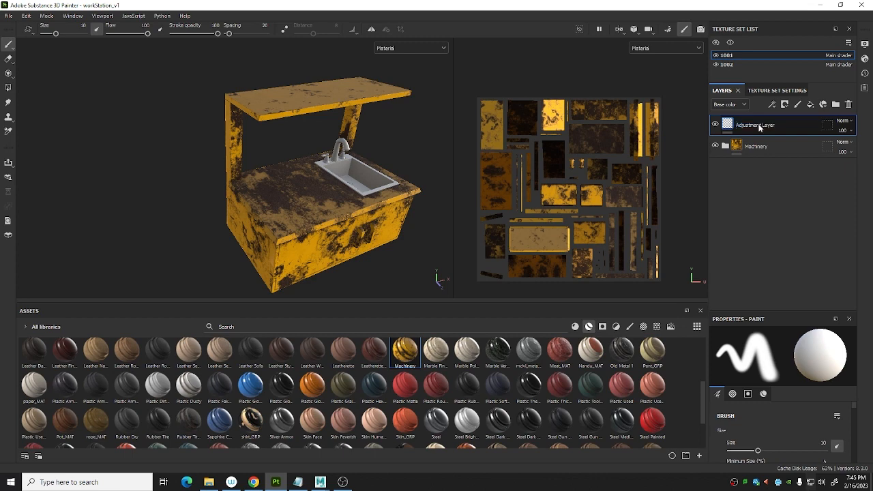
{"action": "double_click", "coordinate": [743, 129]}
Set the Adjustment Layer's Base color blending mode to Passthrough and add an HSL Perceptive filter to it
{"action": "left_click", "coordinate": [845, 122]}
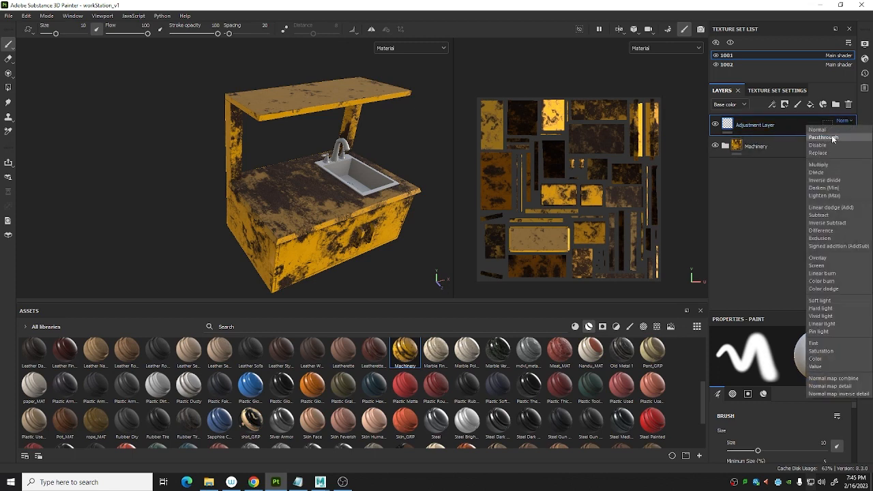
{"action": "left_click", "coordinate": [833, 137]}
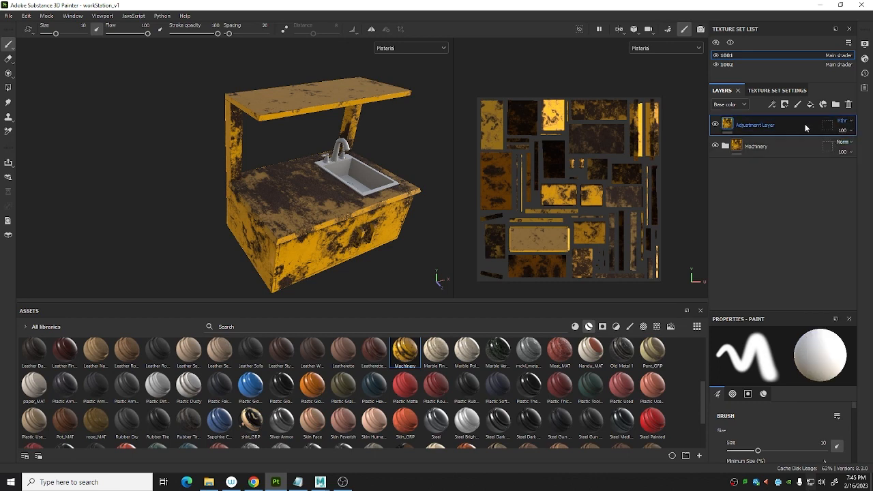
{"action": "right_click", "coordinate": [801, 126]}
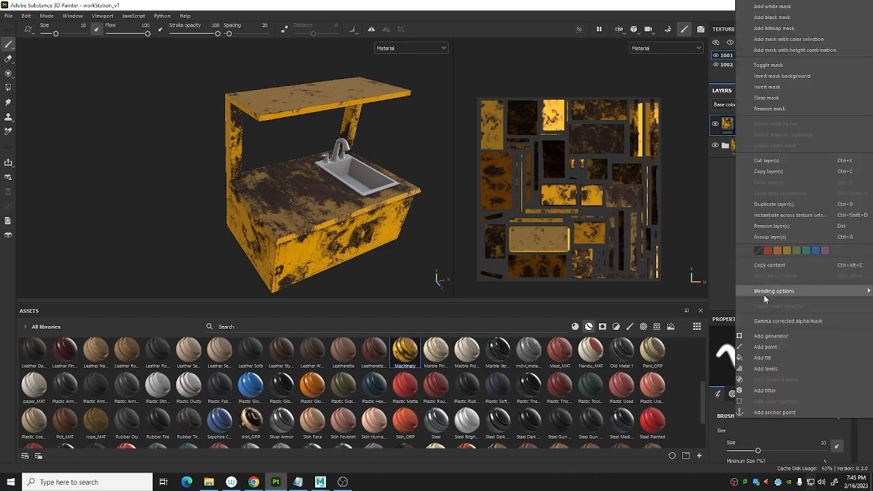
{"action": "left_click", "coordinate": [774, 390]}
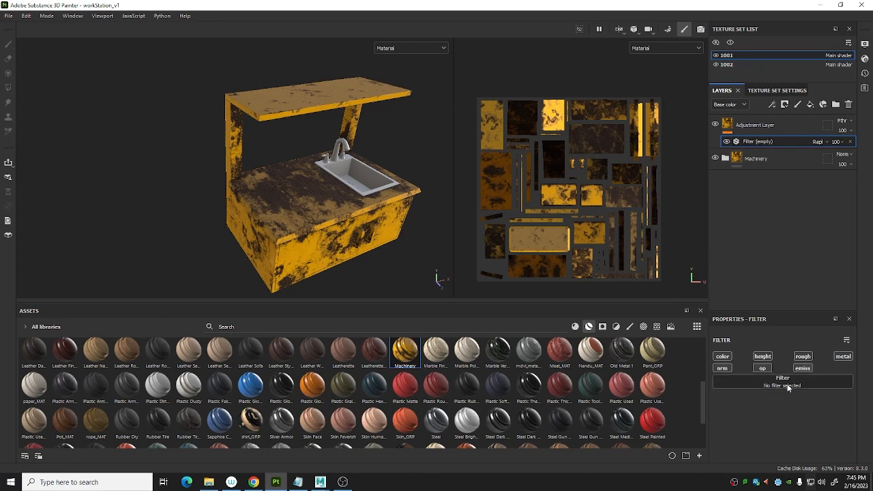
{"action": "left_click", "coordinate": [784, 383]}
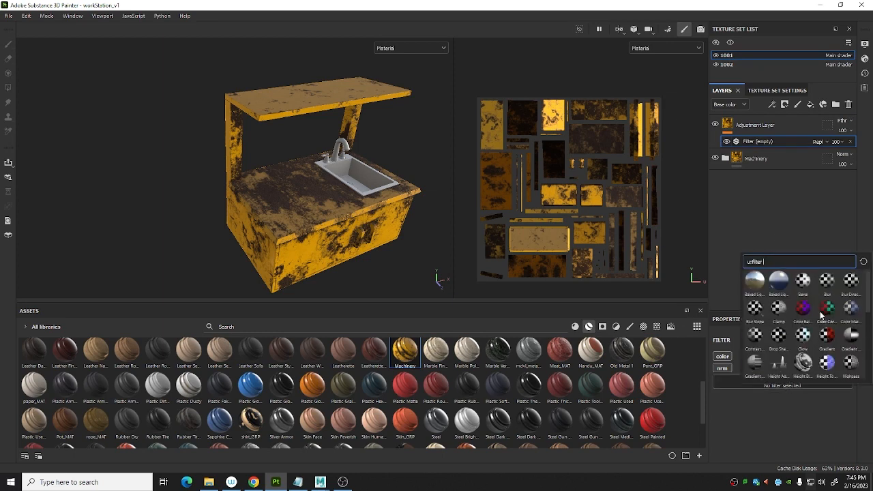
{"action": "scroll", "coordinate": [821, 313], "scroll_direction": "down", "scroll_amount": 3}
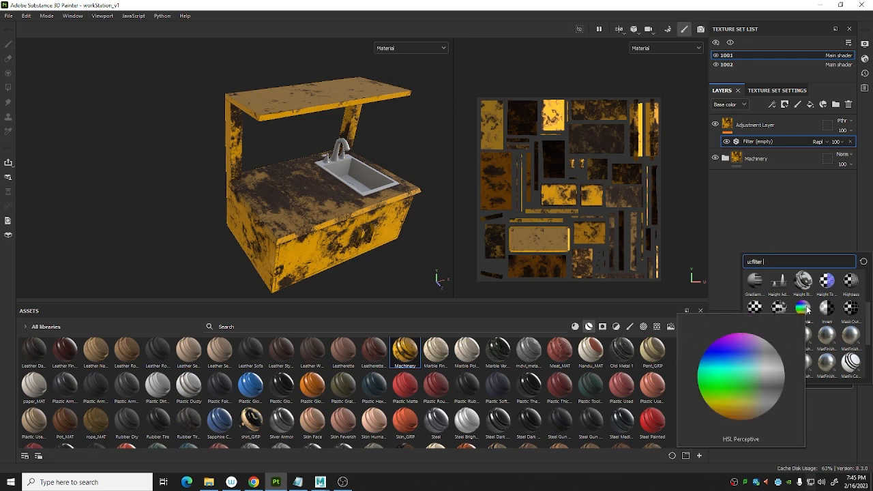
{"action": "left_click", "coordinate": [808, 311]}
Set the HSL Perceptive filter's hue to 0.302 and inspect the recolored countertop up close
{"action": "scroll", "coordinate": [777, 375], "scroll_direction": "down", "scroll_amount": 2}
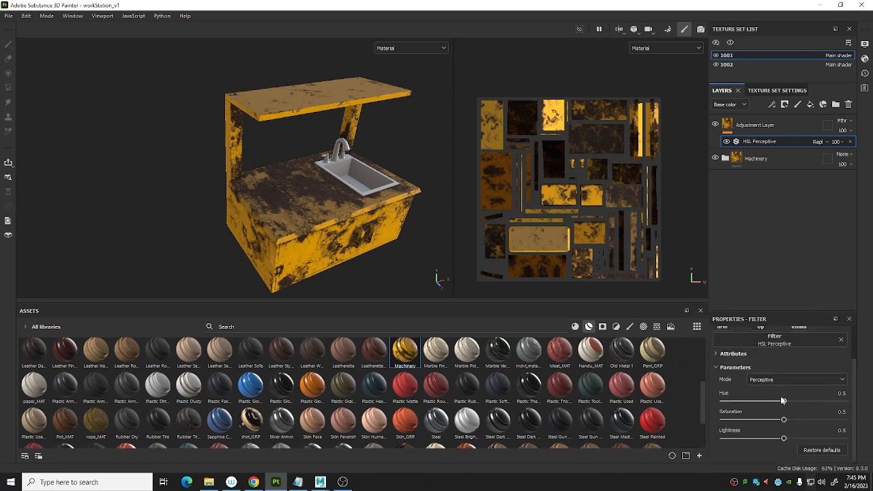
{"action": "left_click_drag", "start_coordinate": [785, 403], "coordinate": [759, 403]}
{"action": "left_click_drag", "start_coordinate": [320, 205], "coordinate": [291, 207], "text": "alt"}
{"action": "scroll", "coordinate": [327, 218], "scroll_direction": "up", "scroll_amount": 5}
{"action": "right_click_drag", "start_coordinate": [290, 207], "coordinate": [296, 210], "text": "shift"}
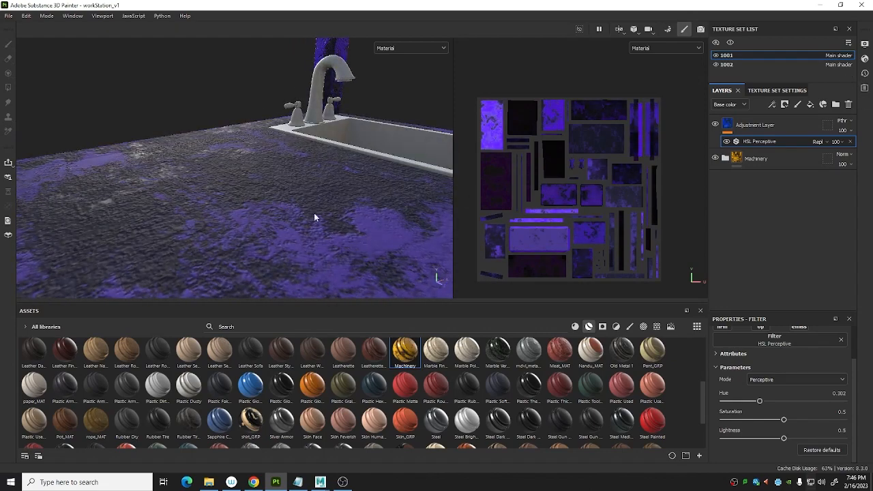
{"action": "mouse_move", "coordinate": [314, 217]}
{"action": "left_mouse_down", "text": "alt"}
{"action": "mouse_move", "coordinate": [302, 224]}
{"action": "mouse_move", "coordinate": [302, 209]}
{"action": "left_mouse_up", "text": "alt"}
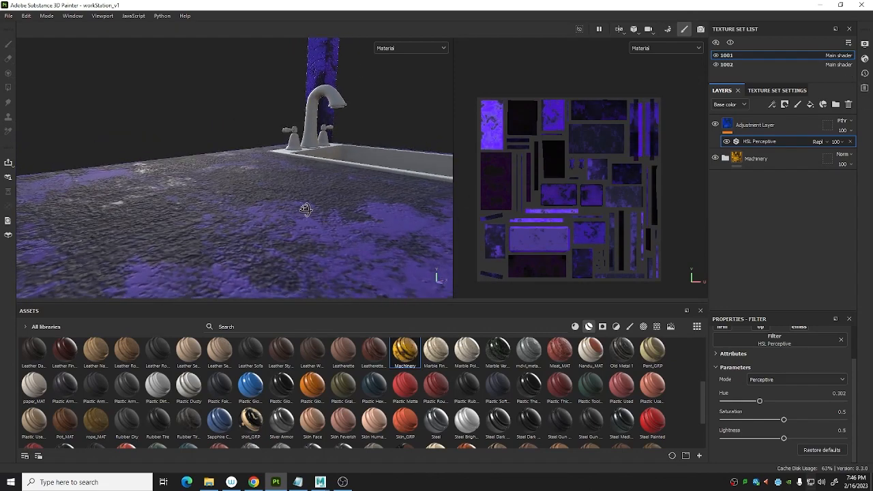
Add a Levels effect to the Adjustment Layer with Height as its affected channel
{"action": "left_click", "coordinate": [778, 127]}
{"action": "right_click", "coordinate": [785, 128]}
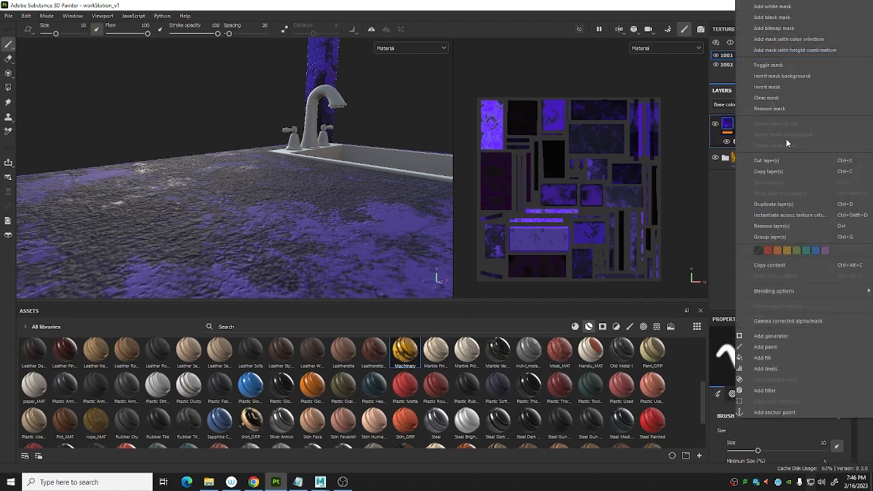
{"action": "left_click", "coordinate": [775, 369]}
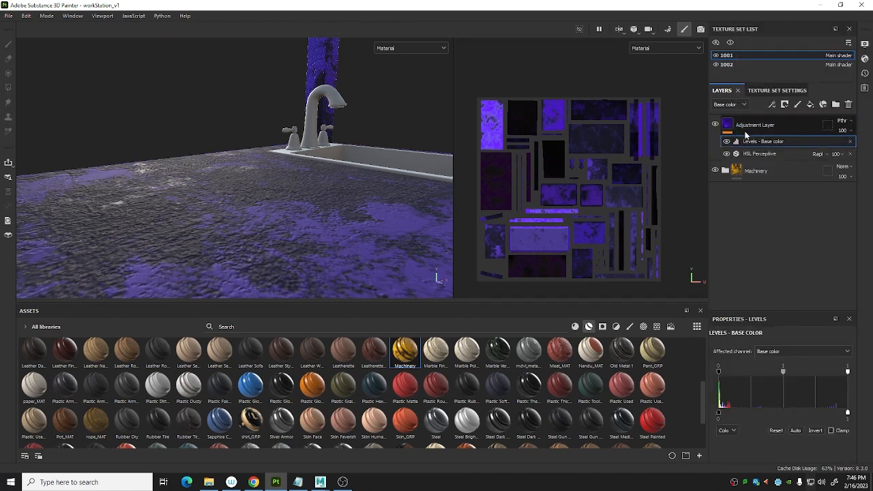
{"action": "left_click", "coordinate": [791, 352]}
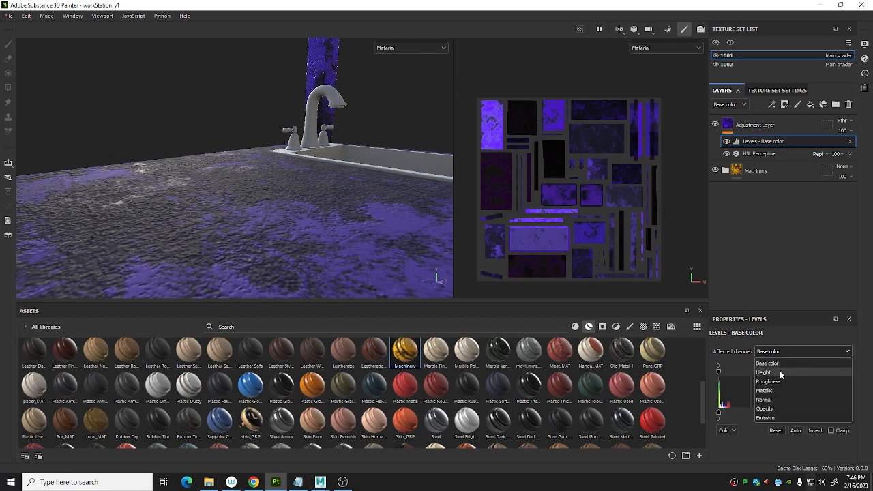
{"action": "left_click", "coordinate": [780, 372]}
{"action": "left_click_drag", "start_coordinate": [773, 371], "coordinate": [717, 373]}
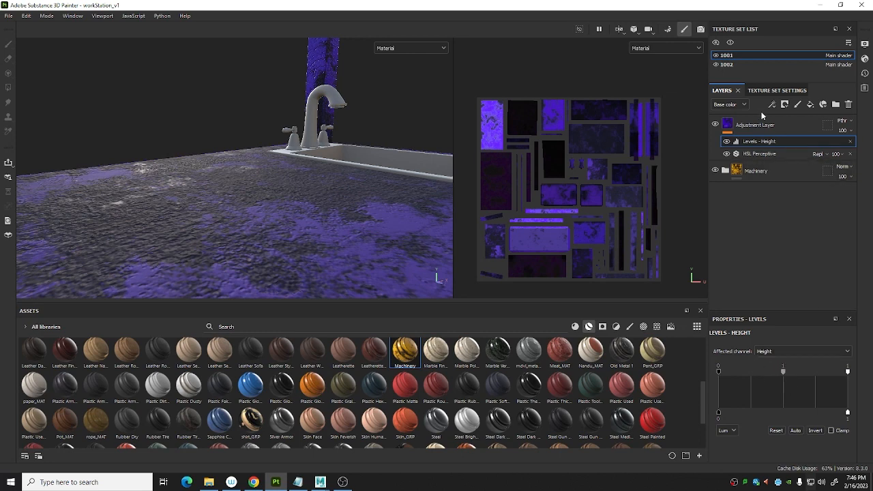
Switch the layer stack to the Height channel and set the Adjustment Layer's Height blending mode to Passthrough
{"action": "left_click", "coordinate": [730, 104]}
{"action": "left_click", "coordinate": [721, 126]}
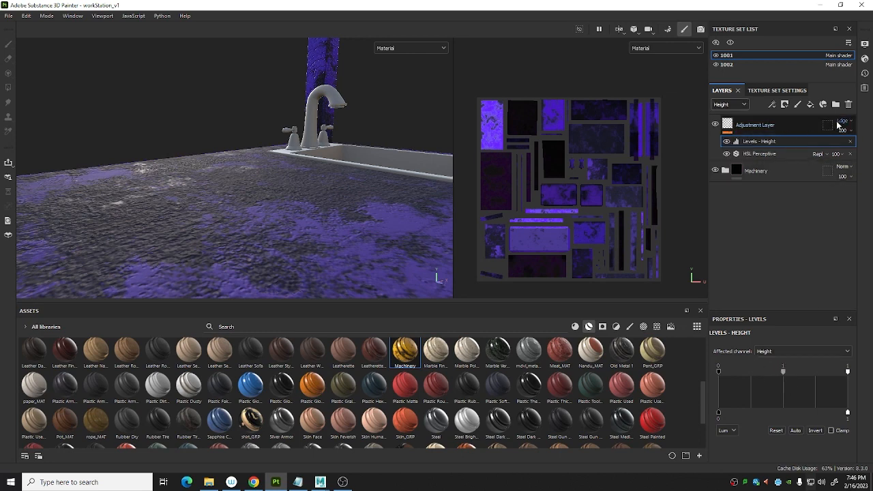
{"action": "left_click", "coordinate": [844, 122]}
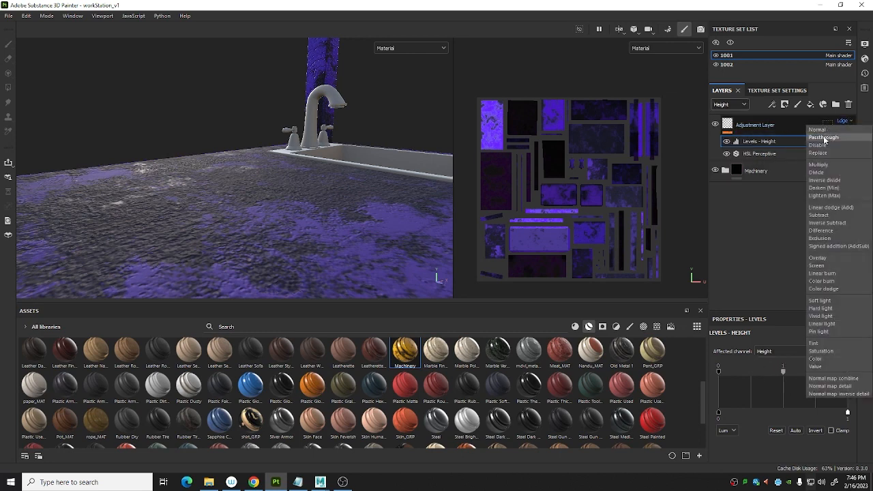
{"action": "left_click", "coordinate": [823, 137]}
{"action": "left_click", "coordinate": [730, 104]}
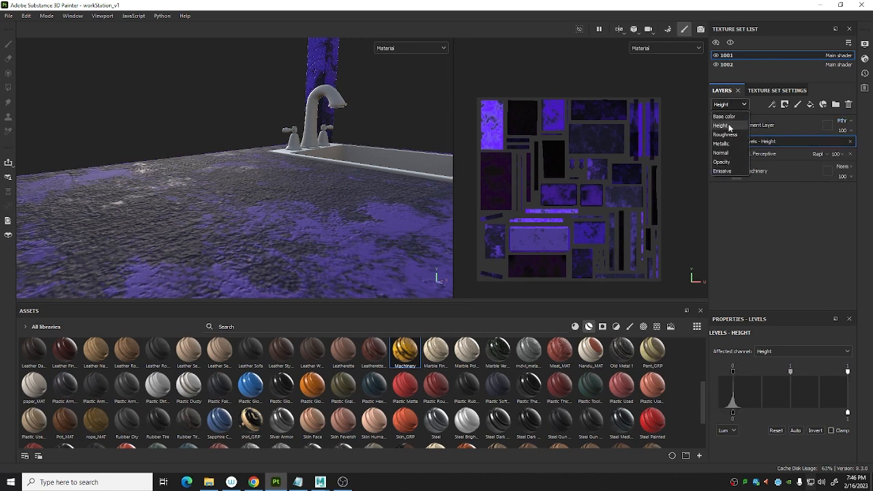
{"action": "left_click", "coordinate": [796, 204]}
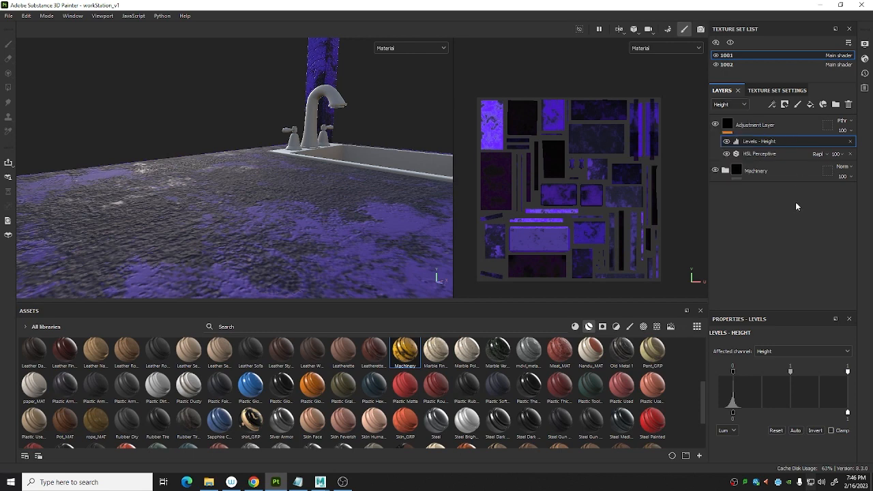
Review the Adjustment Layer's paint properties down to its material channels with Base color active, and reselect the Levels - Height effect
{"action": "left_click", "coordinate": [786, 124]}
{"action": "left_click", "coordinate": [742, 104]}
{"action": "left_click", "coordinate": [734, 118]}
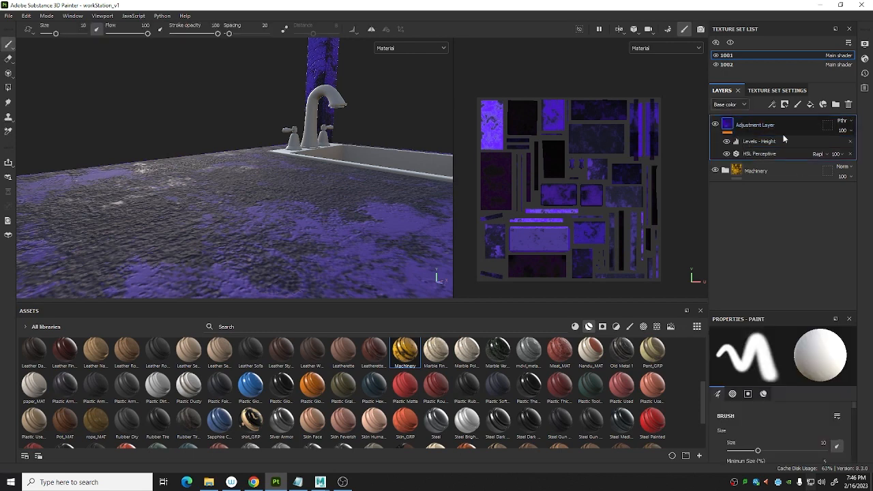
{"action": "scroll", "coordinate": [784, 436], "scroll_direction": "down", "scroll_amount": 4}
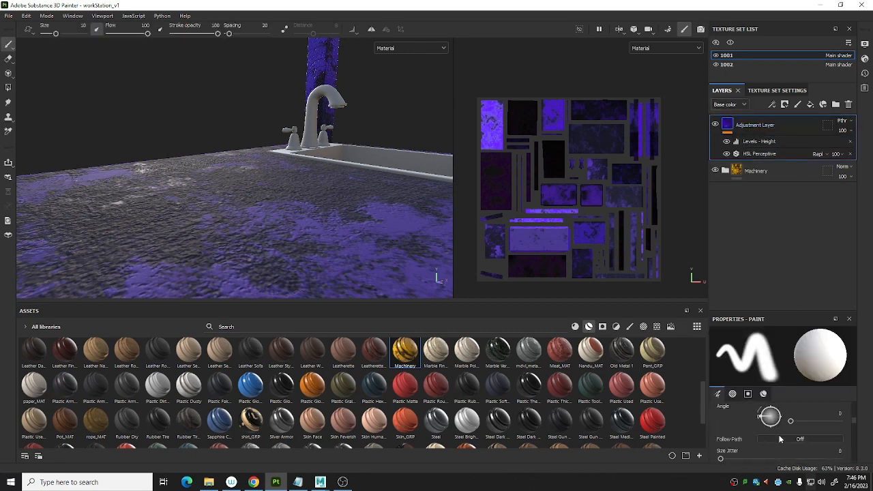
{"action": "left_click_drag", "start_coordinate": [785, 310], "coordinate": [784, 182]}
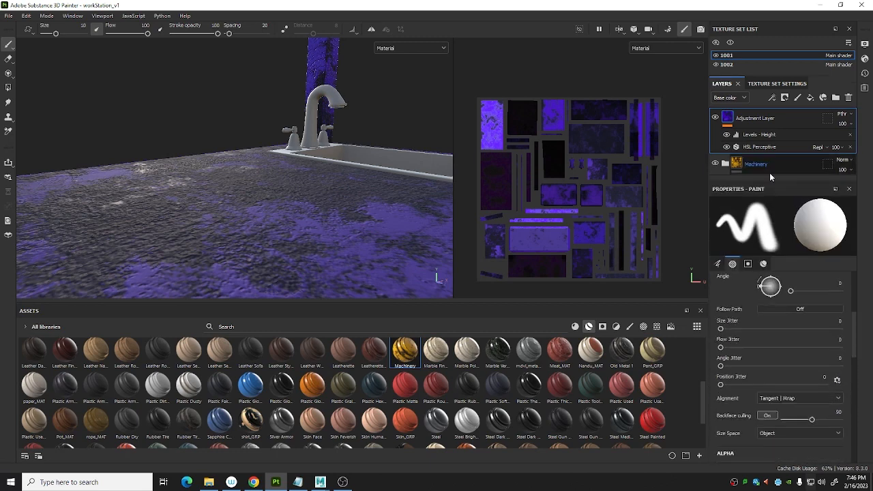
{"action": "scroll", "coordinate": [761, 406], "scroll_direction": "down", "scroll_amount": 5}
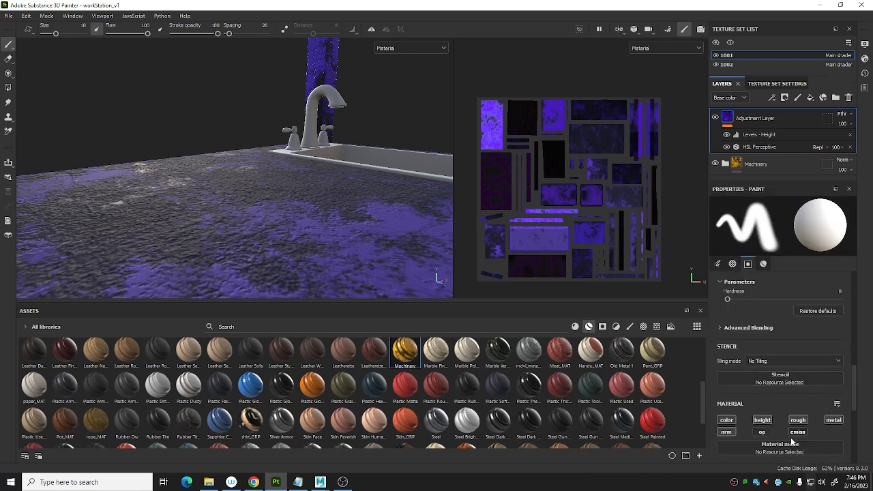
{"action": "left_click_drag", "start_coordinate": [780, 181], "coordinate": [780, 329]}
{"action": "left_click", "coordinate": [774, 136]}
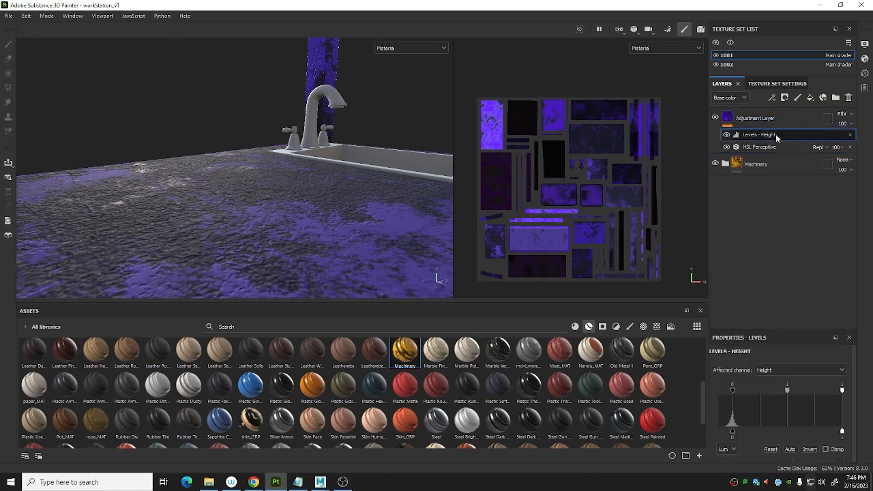
Show the Height channel in the layer stack while keeping the Levels - Height effect selected
{"action": "left_click", "coordinate": [732, 97]}
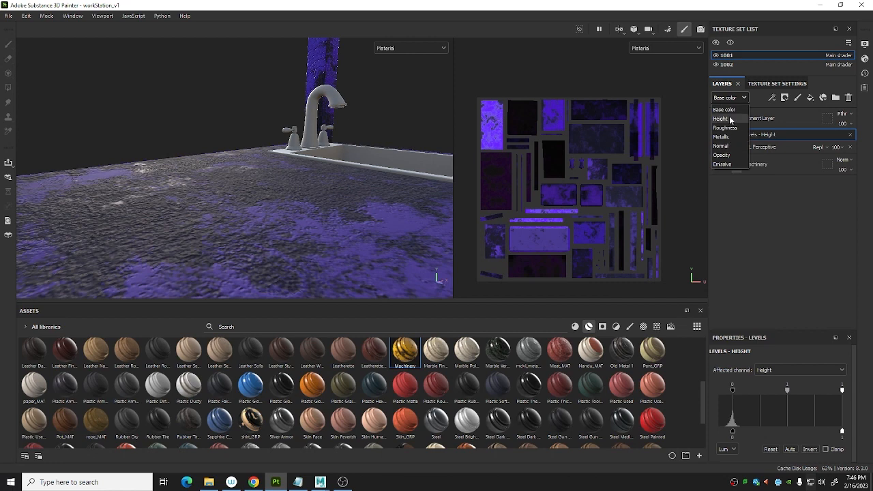
{"action": "left_click", "coordinate": [721, 119]}
{"action": "left_click", "coordinate": [745, 100]}
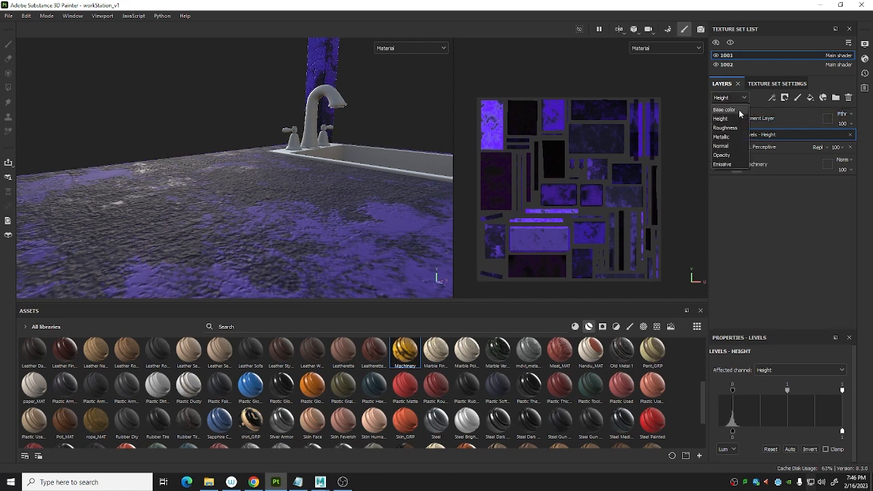
{"action": "left_click", "coordinate": [784, 140]}
Lower the Levels - Height midtone to 0.817 and enlarge the 3D viewport to see the countertop relief
{"action": "mouse_move", "coordinate": [787, 389]}
{"action": "left_mouse_down"}
{"action": "mouse_move", "coordinate": [746, 386]}
{"action": "mouse_move", "coordinate": [793, 404]}
{"action": "mouse_move", "coordinate": [784, 404]}
{"action": "left_mouse_up"}
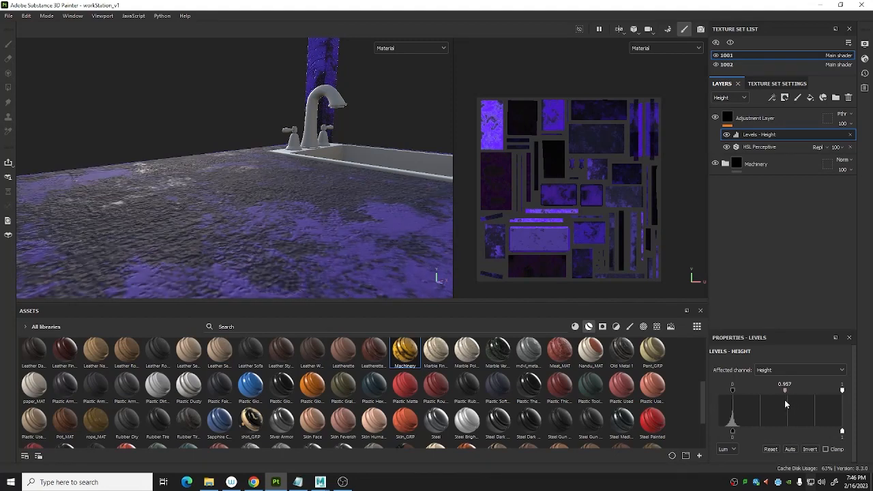
{"action": "left_click_drag", "start_coordinate": [301, 304], "coordinate": [312, 431]}
{"action": "left_click_drag", "start_coordinate": [452, 224], "coordinate": [592, 228]}
{"action": "mouse_move", "coordinate": [784, 390]}
{"action": "left_mouse_down"}
{"action": "mouse_move", "coordinate": [767, 390]}
{"action": "mouse_move", "coordinate": [802, 387]}
{"action": "mouse_move", "coordinate": [767, 388]}
{"action": "mouse_move", "coordinate": [803, 401]}
{"action": "mouse_move", "coordinate": [775, 392]}
{"action": "left_mouse_up"}
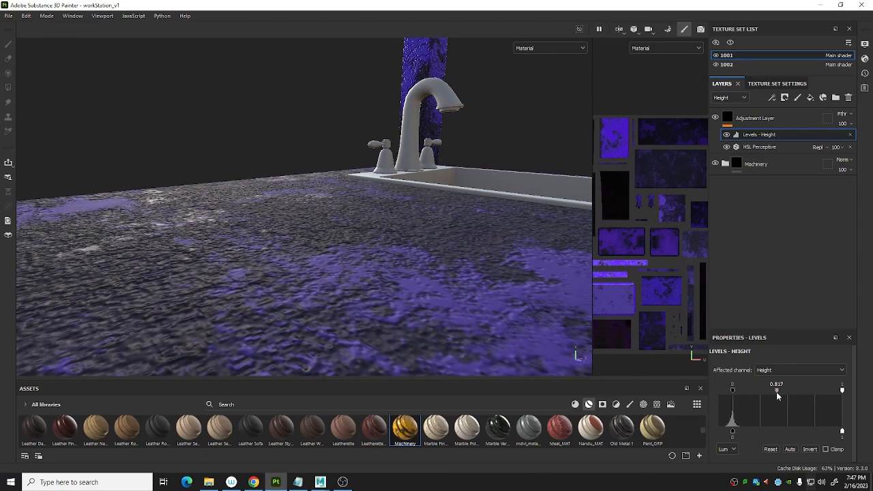
Examine the countertop's height relief from several angles and distances, and the individual layers inside the Machinery folder
{"action": "mouse_move", "coordinate": [321, 197]}
{"action": "left_mouse_down", "text": "alt"}
{"action": "mouse_move", "coordinate": [398, 247]}
{"action": "mouse_move", "coordinate": [365, 244]}
{"action": "left_mouse_up", "text": "alt"}
{"action": "scroll", "coordinate": [399, 247], "scroll_direction": "down", "scroll_amount": 4}
{"action": "scroll", "coordinate": [366, 245], "scroll_direction": "up", "scroll_amount": 7}
{"action": "left_click", "coordinate": [725, 164]}
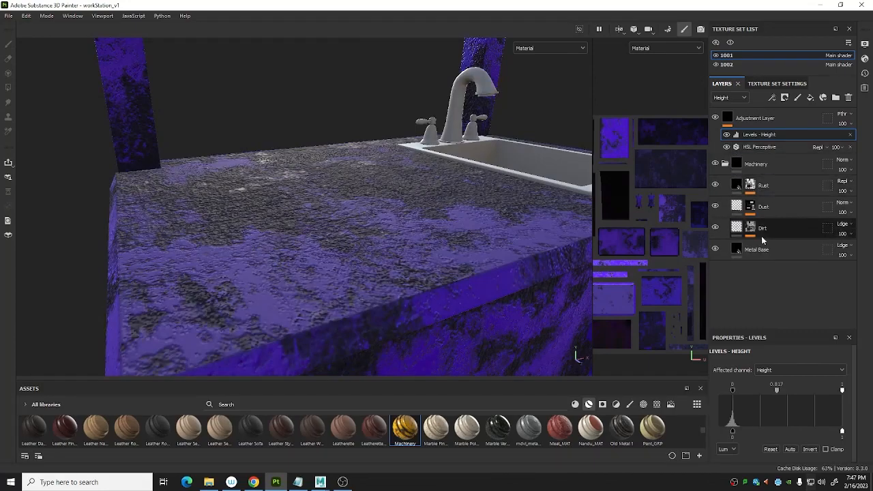
{"action": "scroll", "coordinate": [422, 254], "scroll_direction": "down", "scroll_amount": 2}
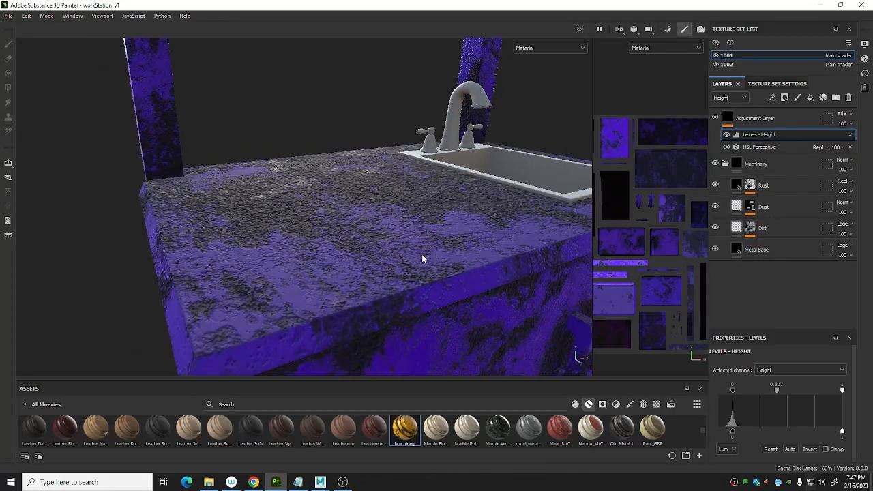
{"action": "scroll", "coordinate": [429, 252], "scroll_direction": "up", "scroll_amount": 4}
{"action": "scroll", "coordinate": [486, 202], "scroll_direction": "down", "scroll_amount": 3}
{"action": "left_click_drag", "start_coordinate": [485, 203], "coordinate": [402, 275], "text": "alt"}
{"action": "scroll", "coordinate": [471, 195], "scroll_direction": "down", "scroll_amount": 3}
{"action": "scroll", "coordinate": [427, 230], "scroll_direction": "down", "scroll_amount": 2}
{"action": "scroll", "coordinate": [404, 241], "scroll_direction": "up", "scroll_amount": 3}
{"action": "scroll", "coordinate": [402, 238], "scroll_direction": "down", "scroll_amount": 3}
{"action": "scroll", "coordinate": [399, 280], "scroll_direction": "up", "scroll_amount": 4}
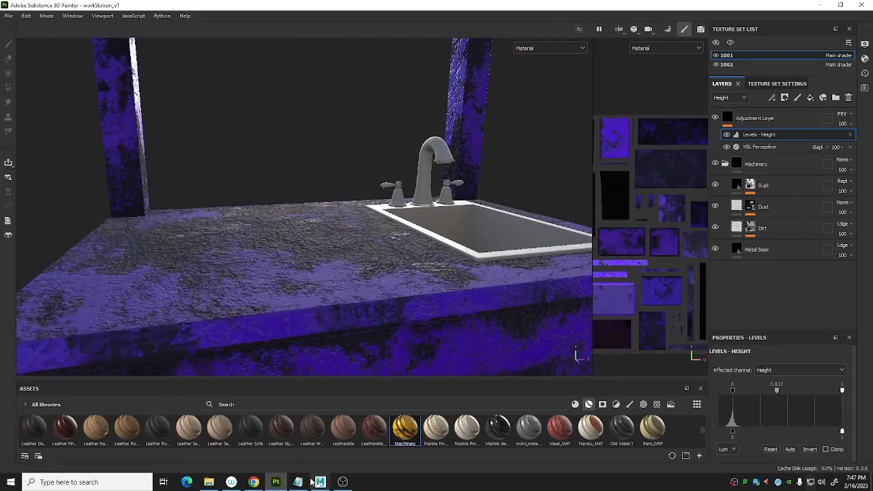
{"action": "left_click_drag", "start_coordinate": [456, 227], "coordinate": [429, 234], "text": "alt"}
{"action": "middle_click_drag", "start_coordinate": [405, 247], "coordinate": [564, 204], "text": "alt"}
{"action": "left_click_drag", "start_coordinate": [563, 205], "coordinate": [487, 236], "text": "alt"}
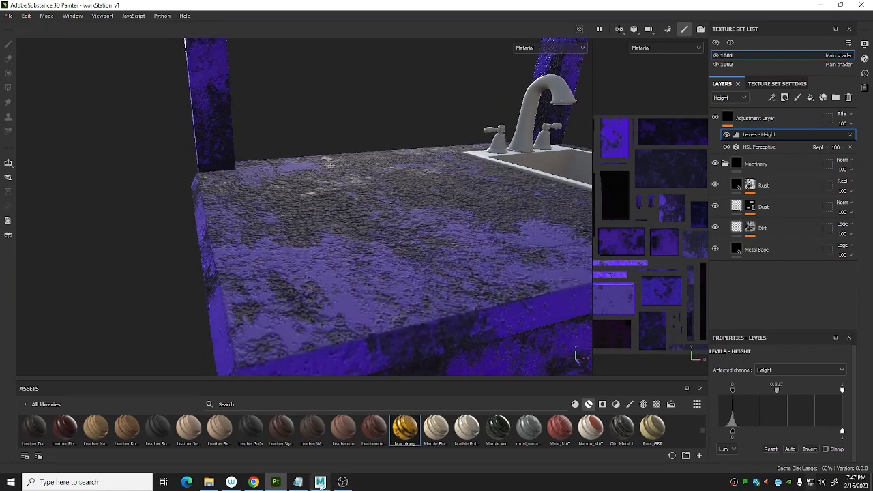
Switch to Notepad, highlight "Blur slope filter" in the topic list, and return to Substance 3D Painter
{"action": "left_click", "coordinate": [297, 481]}
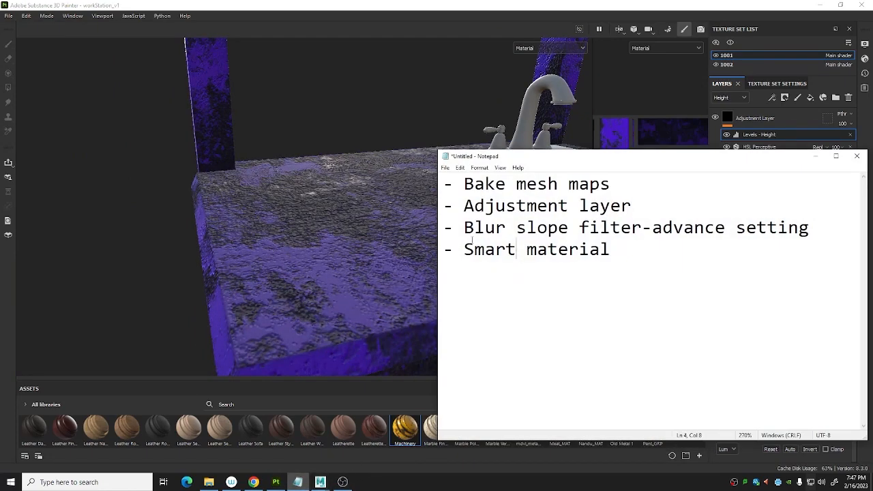
{"action": "left_click_drag", "start_coordinate": [464, 232], "coordinate": [643, 232]}
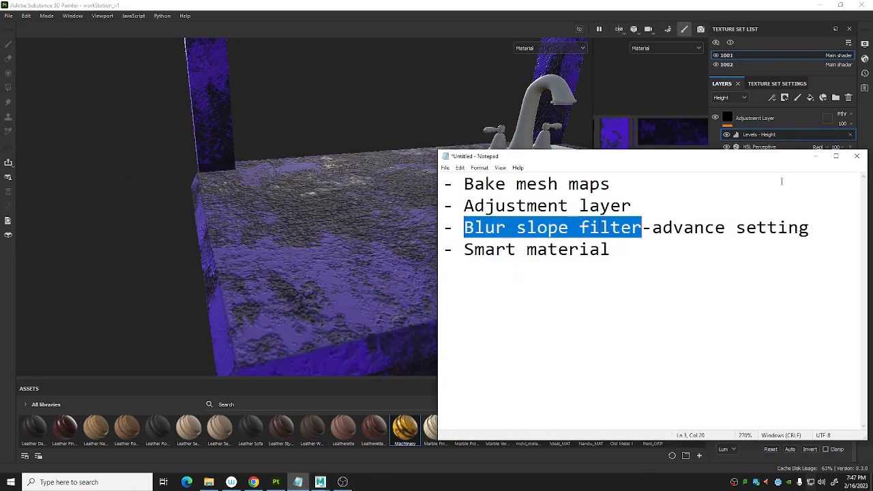
{"action": "left_click", "coordinate": [815, 156]}
Collapse the Machinery folder and remove the Levels - Height and HSL Perceptive effects from the Adjustment Layer
{"action": "mouse_move", "coordinate": [409, 194]}
{"action": "left_mouse_down", "text": "alt"}
{"action": "mouse_move", "coordinate": [427, 198]}
{"action": "mouse_move", "coordinate": [440, 217]}
{"action": "mouse_move", "coordinate": [439, 195]}
{"action": "mouse_move", "coordinate": [430, 210]}
{"action": "mouse_move", "coordinate": [423, 199]}
{"action": "mouse_move", "coordinate": [432, 218]}
{"action": "left_mouse_up", "text": "alt"}
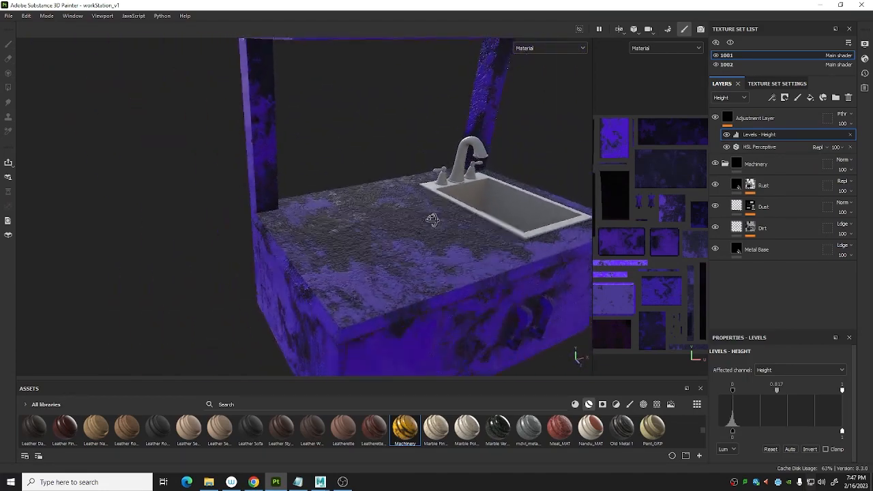
{"action": "scroll", "coordinate": [432, 221], "scroll_direction": "up", "scroll_amount": 5}
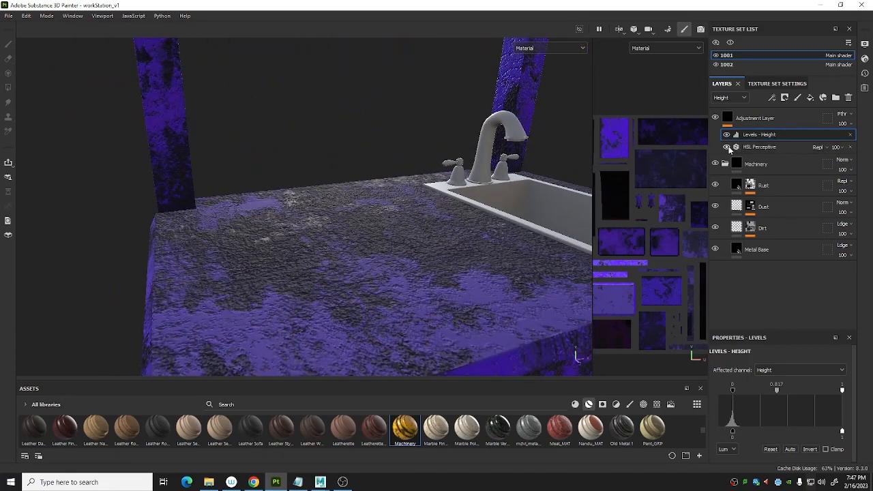
{"action": "left_click", "coordinate": [725, 164]}
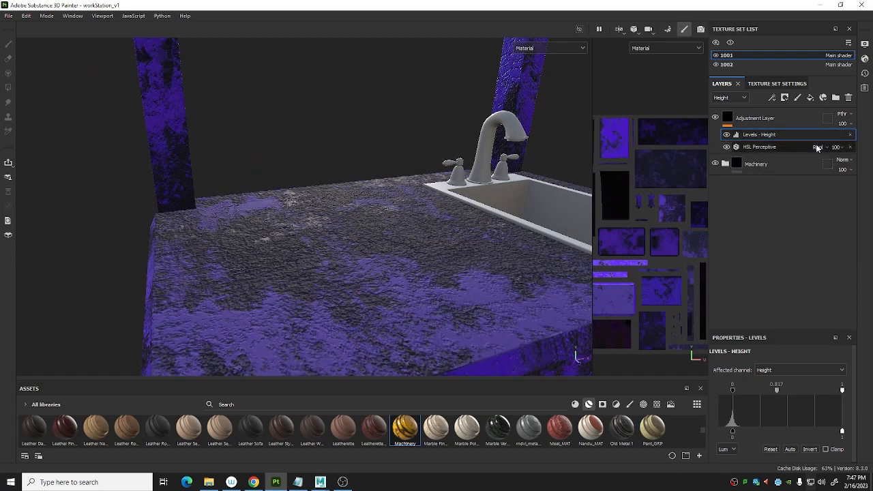
{"action": "left_click", "coordinate": [849, 135]}
{"action": "left_click", "coordinate": [849, 135]}
{"action": "scroll", "coordinate": [382, 236], "scroll_direction": "down", "scroll_amount": 4}
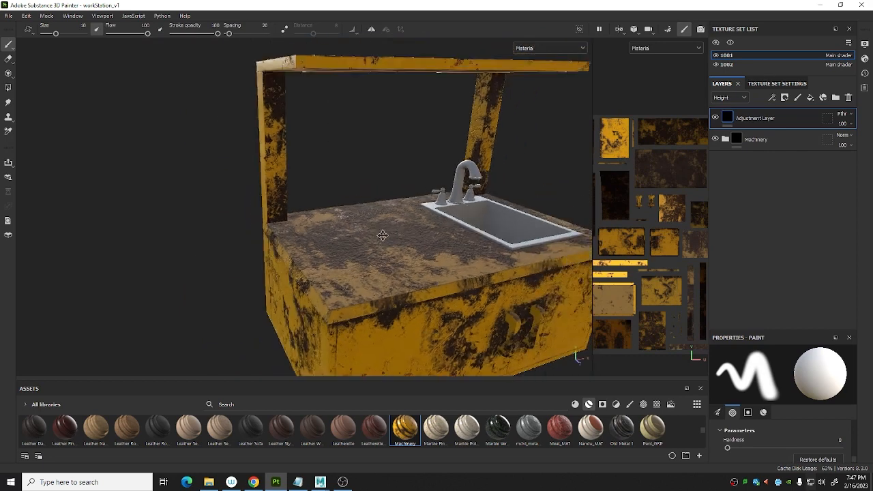
{"action": "left_click_drag", "start_coordinate": [382, 236], "coordinate": [393, 255], "text": "alt"}
Add a Blur Slope filter to the Adjustment Layer and inspect its effect on the countertop
{"action": "right_click", "coordinate": [768, 123]}
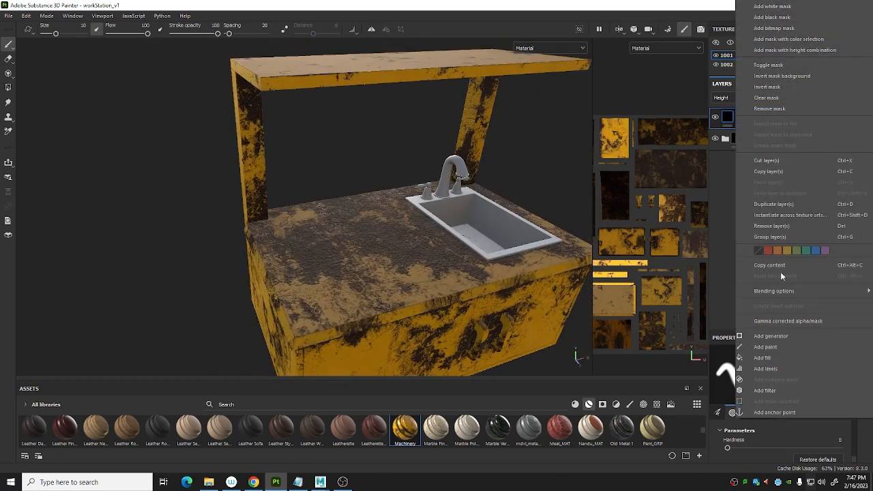
{"action": "left_click", "coordinate": [780, 390]}
{"action": "left_click", "coordinate": [798, 402]}
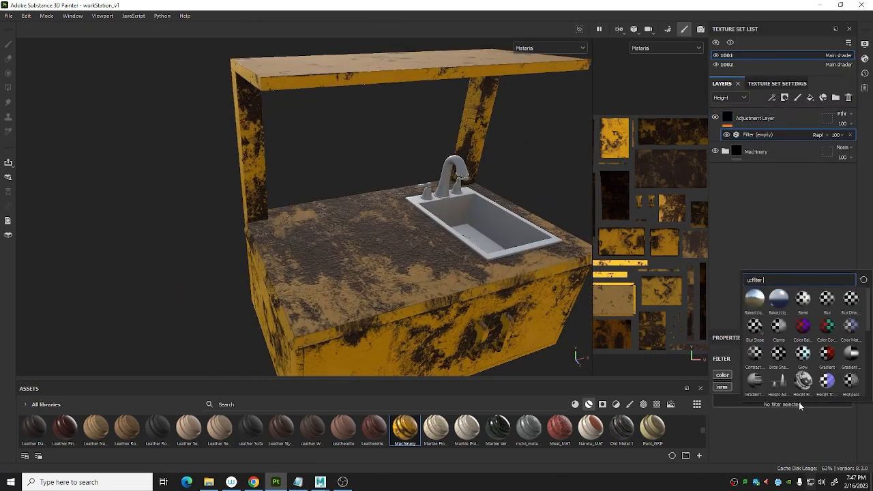
{"action": "left_click", "coordinate": [756, 331]}
{"action": "scroll", "coordinate": [431, 238], "scroll_direction": "down", "scroll_amount": 2}
{"action": "scroll", "coordinate": [426, 264], "scroll_direction": "up", "scroll_amount": 2}
{"action": "left_click_drag", "start_coordinate": [431, 238], "coordinate": [391, 303], "text": "alt"}
{"action": "scroll", "coordinate": [391, 303], "scroll_direction": "down", "scroll_amount": 2}
{"action": "left_click_drag", "start_coordinate": [394, 246], "coordinate": [400, 185], "text": "alt"}
{"action": "scroll", "coordinate": [401, 281], "scroll_direction": "up", "scroll_amount": 2}
{"action": "scroll", "coordinate": [371, 263], "scroll_direction": "up", "scroll_amount": 2}
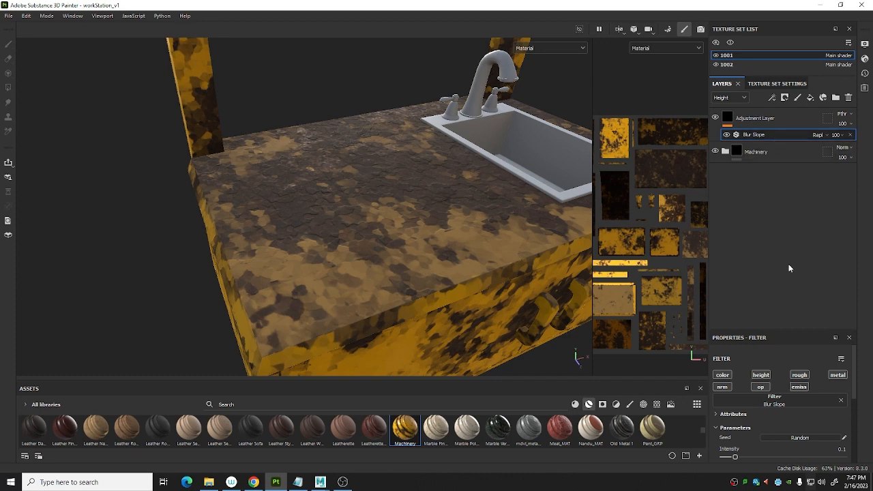
Expand the filter properties area and set the Blur Slope intensity to 0.061
{"action": "left_click_drag", "start_coordinate": [779, 328], "coordinate": [779, 177]}
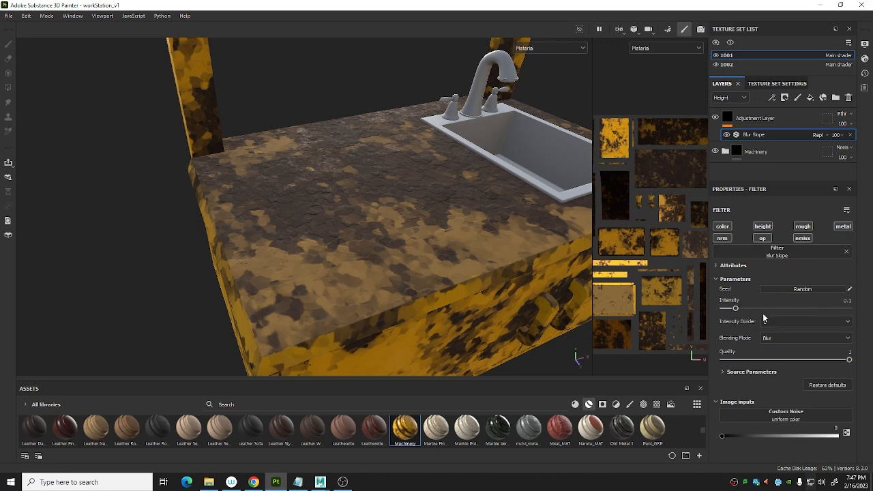
{"action": "mouse_move", "coordinate": [735, 309]}
{"action": "left_mouse_down"}
{"action": "mouse_move", "coordinate": [808, 310]}
{"action": "mouse_move", "coordinate": [717, 317]}
{"action": "mouse_move", "coordinate": [731, 320]}
{"action": "left_mouse_up"}
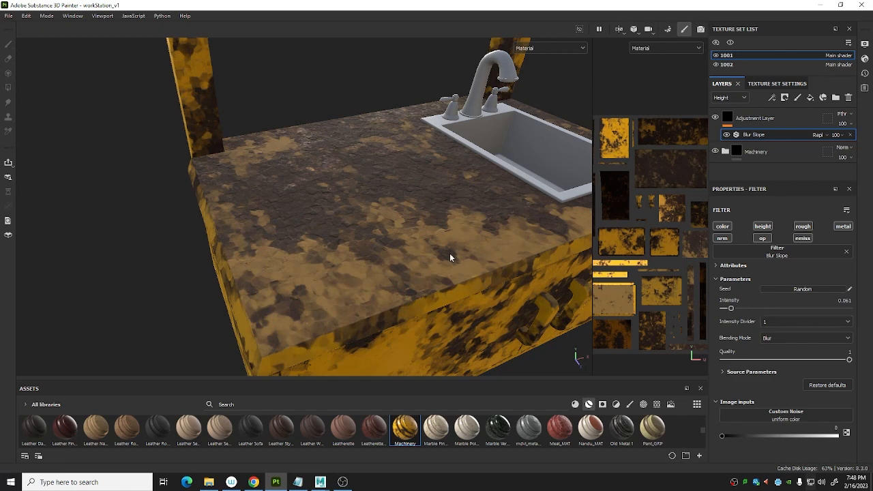
{"action": "left_click_drag", "start_coordinate": [346, 251], "coordinate": [374, 257], "text": "alt"}
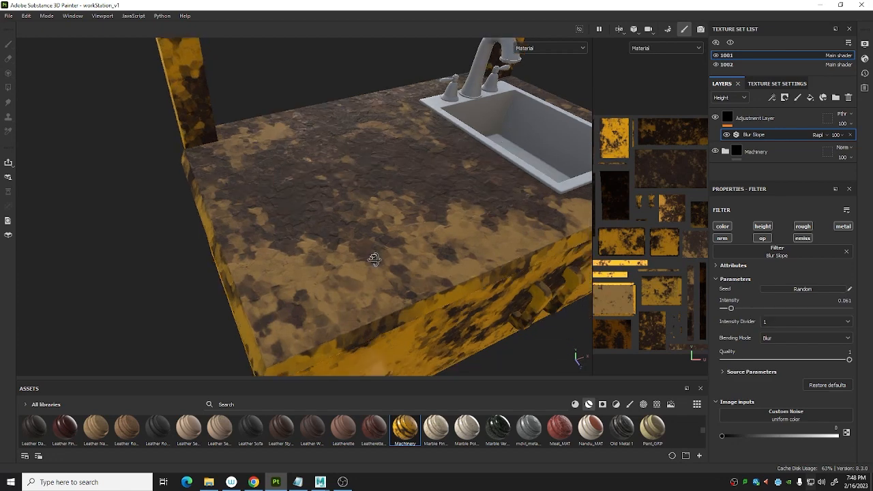
Try the Blur Slope Intensity Divider at 100 with different intensities, and return the divider to 1
{"action": "left_click", "coordinate": [792, 321]}
{"action": "left_click", "coordinate": [782, 351]}
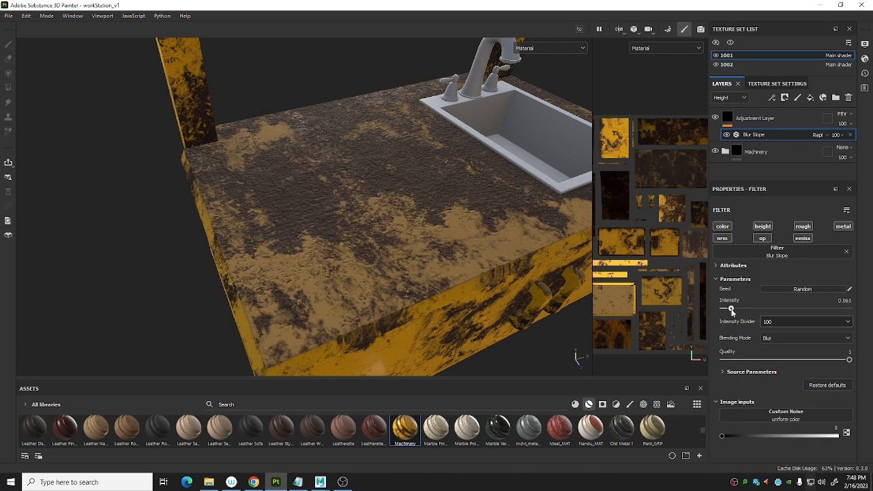
{"action": "left_click_drag", "start_coordinate": [732, 311], "coordinate": [748, 312]}
{"action": "left_click_drag", "start_coordinate": [800, 310], "coordinate": [737, 309]}
{"action": "left_click", "coordinate": [801, 323]}
{"action": "left_click", "coordinate": [768, 334]}
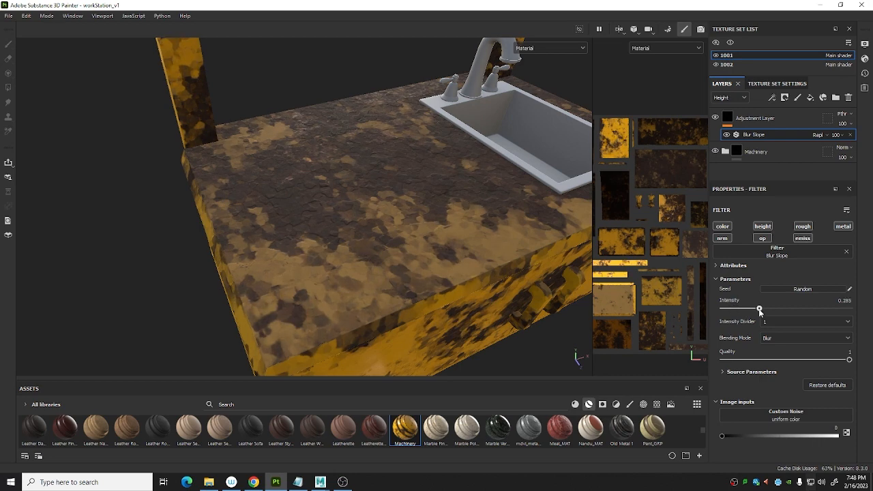
Set the Blur Slope Intensity Divider to 10 and the intensity to 0.191, comparing against a divider of 100
{"action": "left_click", "coordinate": [782, 320]}
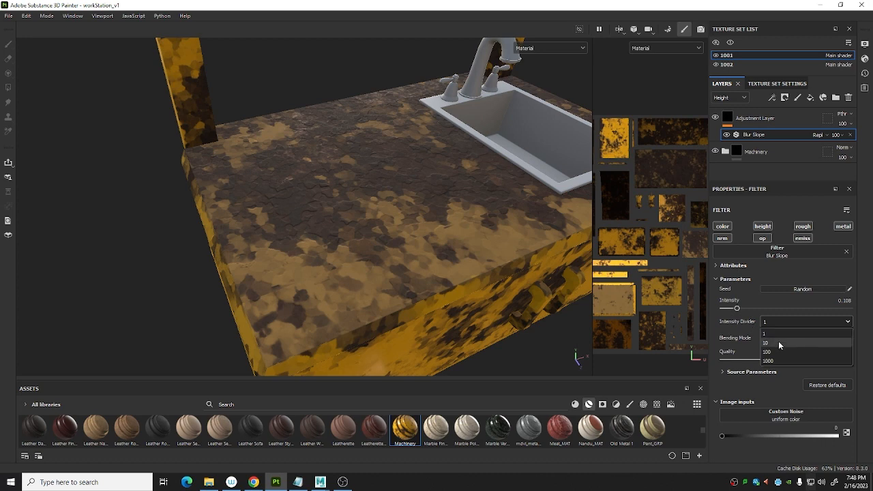
{"action": "left_click", "coordinate": [778, 342]}
{"action": "mouse_move", "coordinate": [737, 309]}
{"action": "left_mouse_down"}
{"action": "mouse_move", "coordinate": [821, 309]}
{"action": "mouse_move", "coordinate": [758, 308]}
{"action": "mouse_move", "coordinate": [832, 325]}
{"action": "mouse_move", "coordinate": [747, 327]}
{"action": "mouse_move", "coordinate": [851, 316]}
{"action": "mouse_move", "coordinate": [721, 315]}
{"action": "mouse_move", "coordinate": [849, 308]}
{"action": "mouse_move", "coordinate": [682, 305]}
{"action": "mouse_move", "coordinate": [818, 306]}
{"action": "mouse_move", "coordinate": [720, 308]}
{"action": "mouse_move", "coordinate": [758, 310]}
{"action": "mouse_move", "coordinate": [746, 311]}
{"action": "left_mouse_up"}
{"action": "left_click", "coordinate": [785, 324]}
{"action": "left_click", "coordinate": [778, 355]}
{"action": "left_click", "coordinate": [792, 320]}
{"action": "left_click", "coordinate": [781, 343]}
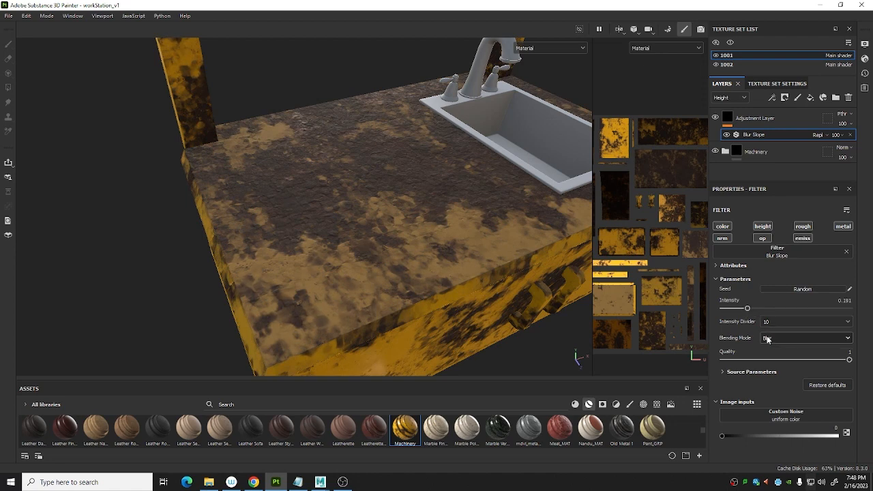
Try the Min blending mode on the Blur Slope filter and set the mode to Max
{"action": "left_click", "coordinate": [767, 339]}
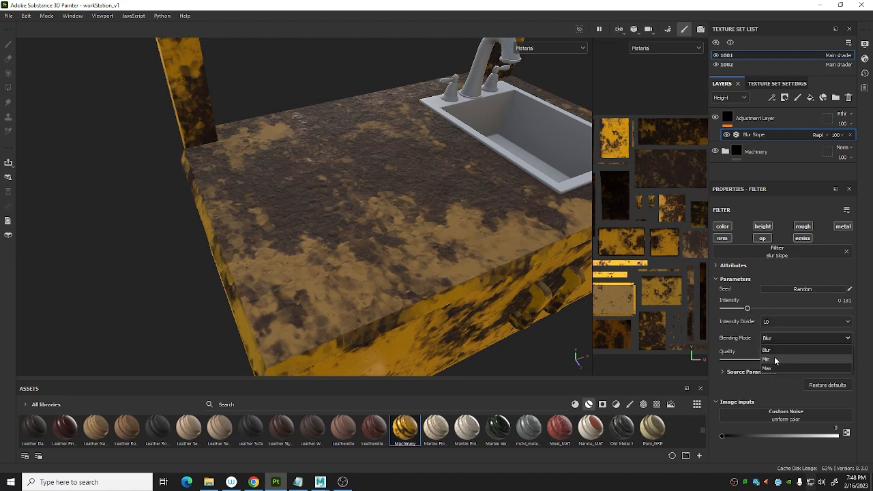
{"action": "left_click", "coordinate": [774, 358]}
{"action": "left_click", "coordinate": [784, 338]}
{"action": "left_click", "coordinate": [767, 367]}
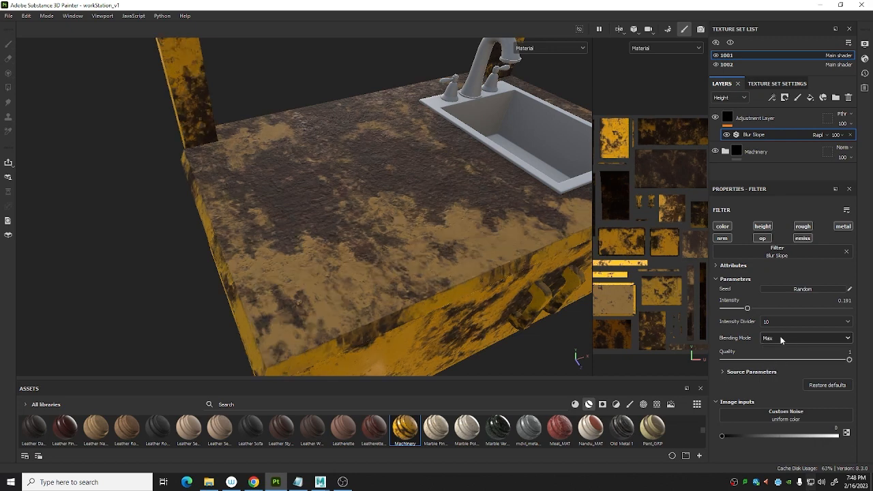
Try the Blur blending mode on the Blur Slope filter, and set the mode to Min
{"action": "left_click", "coordinate": [780, 336]}
{"action": "left_click", "coordinate": [776, 348]}
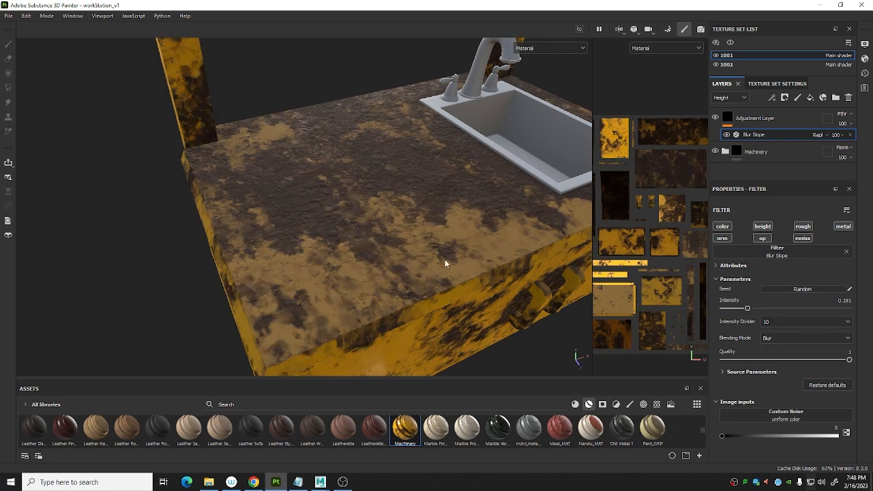
{"action": "left_click_drag", "start_coordinate": [445, 263], "coordinate": [414, 252], "text": "alt"}
{"action": "scroll", "coordinate": [456, 238], "scroll_direction": "up", "scroll_amount": 3}
{"action": "left_click", "coordinate": [780, 337]}
{"action": "left_click", "coordinate": [774, 359]}
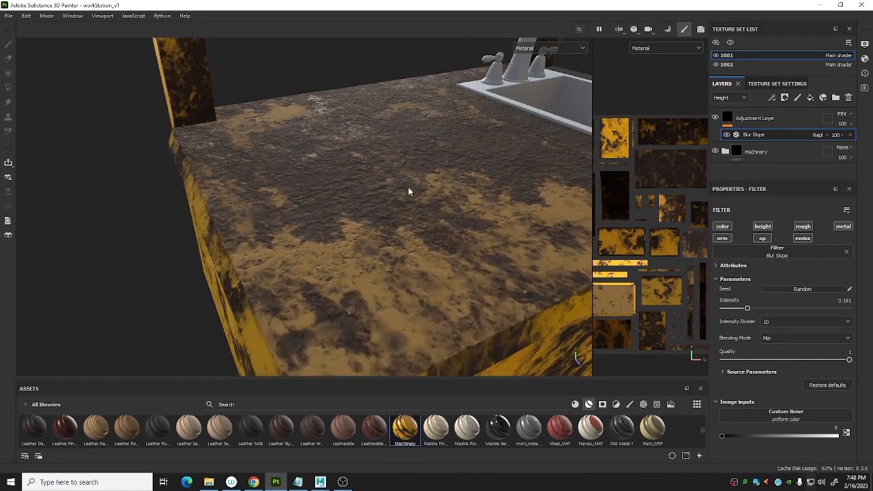
Try Blur Slope intensities of 0.505 and 1 on the worn countertop
{"action": "left_click_drag", "start_coordinate": [783, 309], "coordinate": [786, 326]}
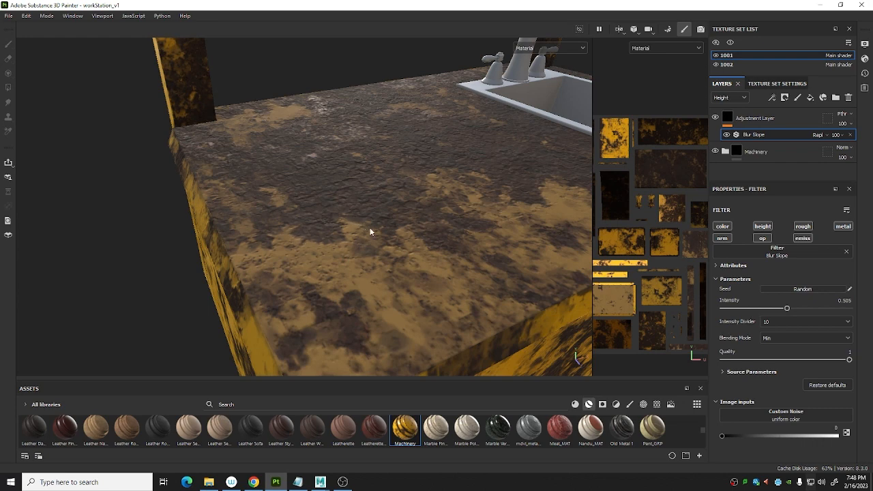
{"action": "left_click_drag", "start_coordinate": [483, 276], "coordinate": [381, 244], "text": "alt"}
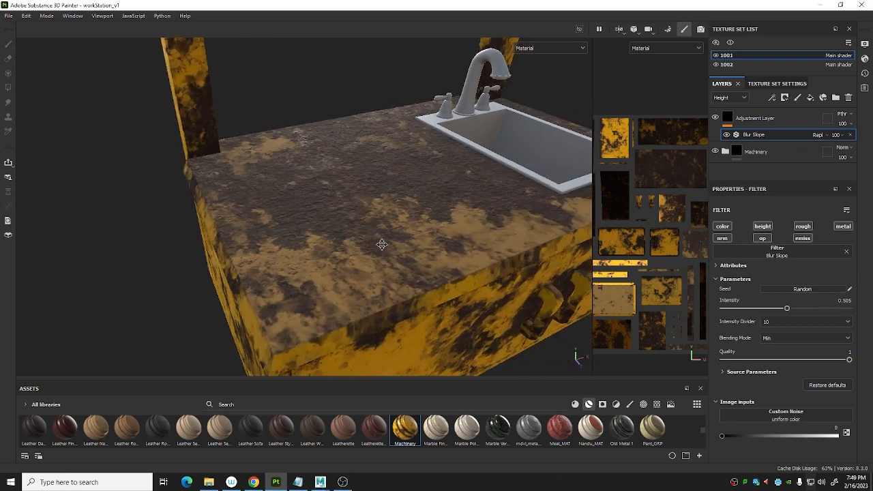
{"action": "left_click_drag", "start_coordinate": [786, 311], "coordinate": [852, 310]}
Compare the Max blending mode with Min on the Blur Slope filter, and set the intensity to 0.621
{"action": "left_click", "coordinate": [784, 337]}
{"action": "left_click", "coordinate": [773, 359]}
{"action": "left_click", "coordinate": [781, 336]}
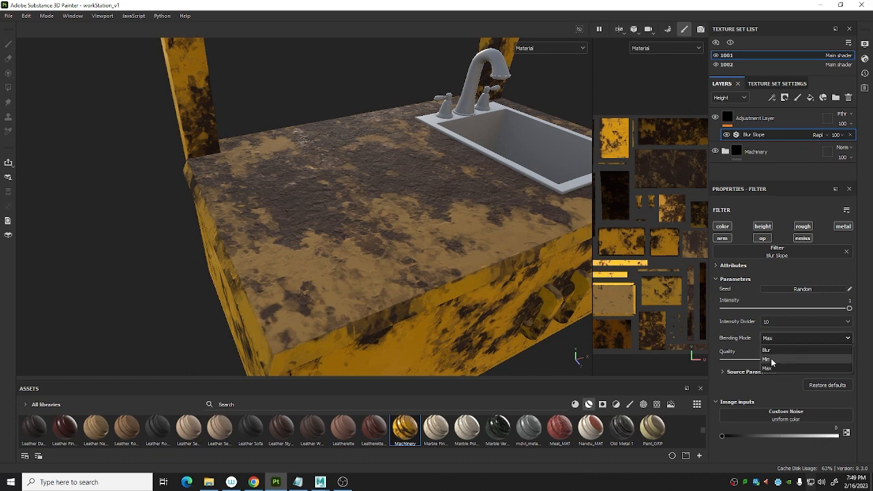
{"action": "left_click", "coordinate": [769, 360]}
{"action": "left_click_drag", "start_coordinate": [832, 311], "coordinate": [800, 311]}
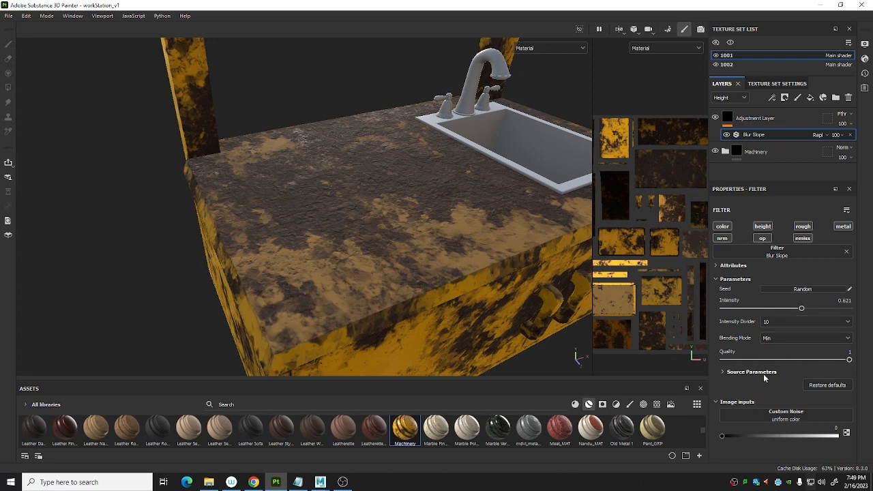
Expand the Blur Slope source parameters, and try source Blur values of 1.12 and 0.56
{"action": "left_click_drag", "start_coordinate": [470, 225], "coordinate": [445, 214], "text": "alt"}
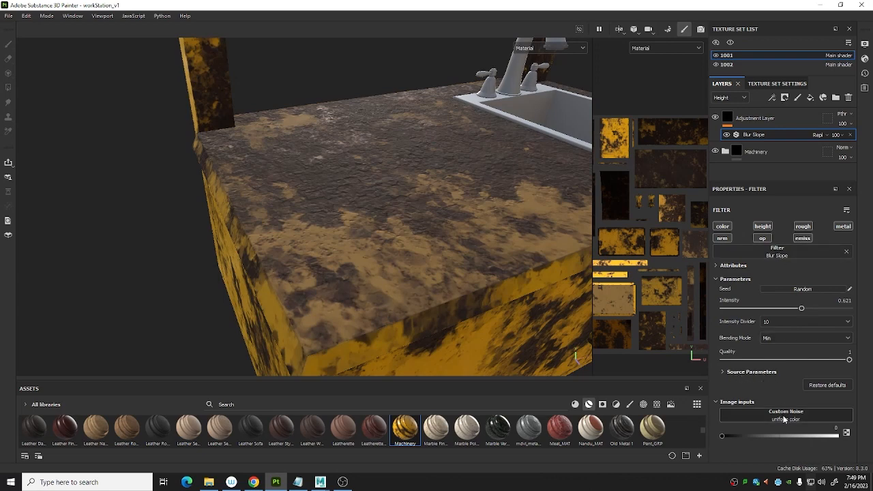
{"action": "left_click", "coordinate": [752, 371]}
{"action": "scroll", "coordinate": [764, 354], "scroll_direction": "down", "scroll_amount": 2}
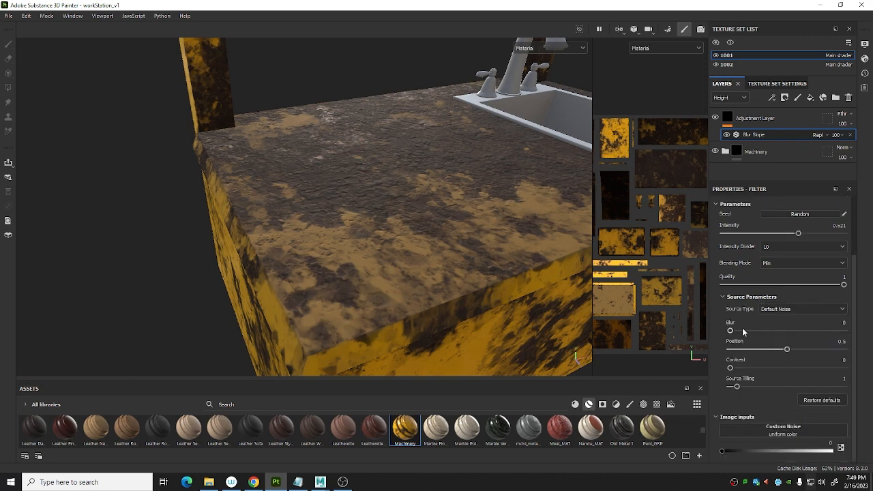
{"action": "scroll", "coordinate": [433, 238], "scroll_direction": "up", "scroll_amount": 3}
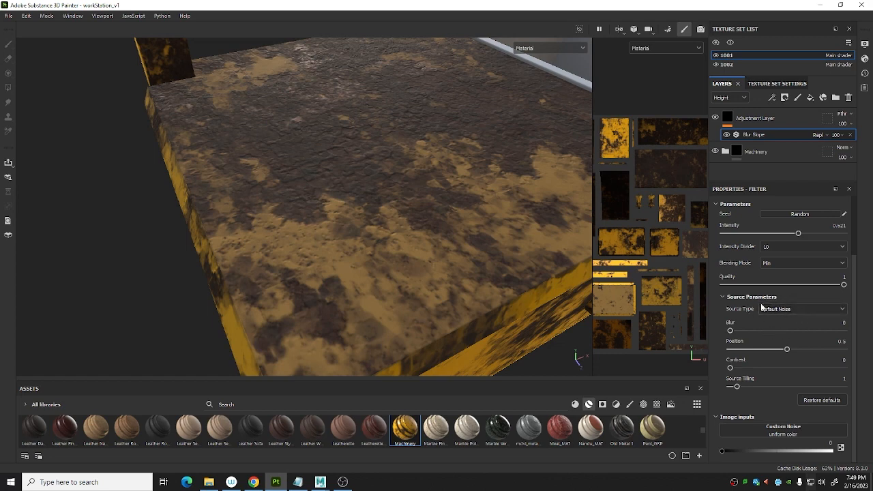
{"action": "mouse_move", "coordinate": [730, 332]}
{"action": "left_mouse_down"}
{"action": "mouse_move", "coordinate": [786, 332]}
{"action": "mouse_move", "coordinate": [743, 332]}
{"action": "mouse_move", "coordinate": [734, 346]}
{"action": "left_mouse_up"}
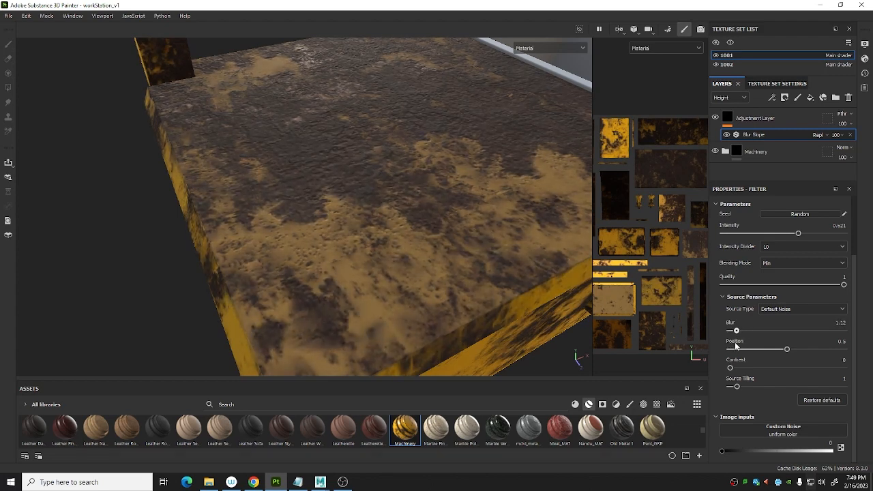
{"action": "left_click_drag", "start_coordinate": [409, 247], "coordinate": [396, 280], "text": "alt"}
{"action": "mouse_move", "coordinate": [735, 332]}
{"action": "left_mouse_down"}
{"action": "mouse_move", "coordinate": [747, 332]}
{"action": "mouse_move", "coordinate": [733, 332]}
{"action": "left_mouse_up"}
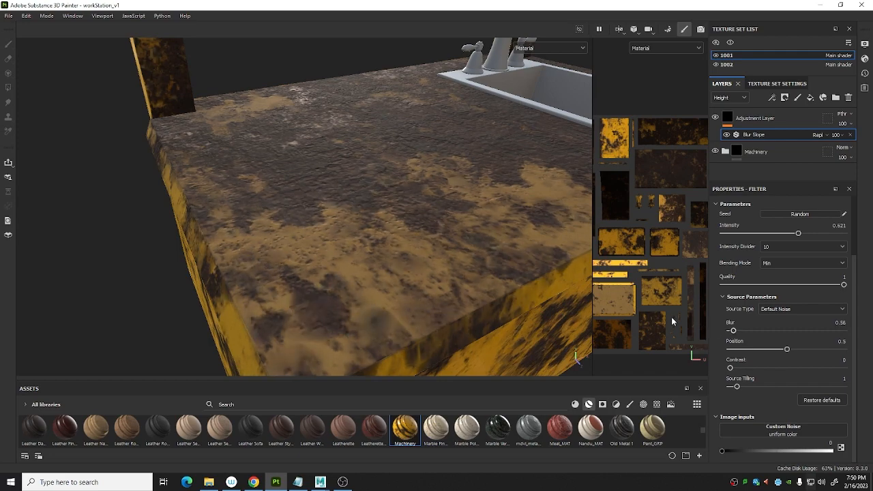
{"action": "left_click_drag", "start_coordinate": [477, 271], "coordinate": [458, 260], "text": "alt"}
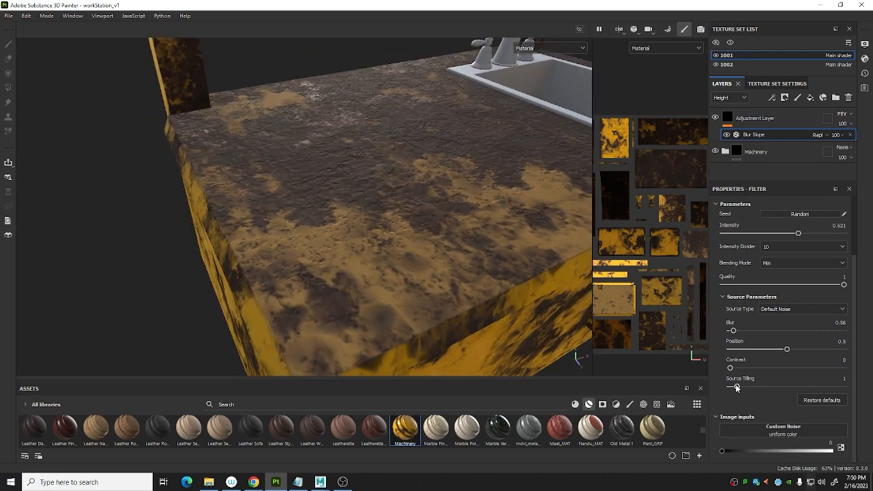
Try Source Tiling values of 1.61, 0.78, 9.99 and 12.42 on the Blur Slope filter
{"action": "left_click_drag", "start_coordinate": [736, 386], "coordinate": [742, 388]}
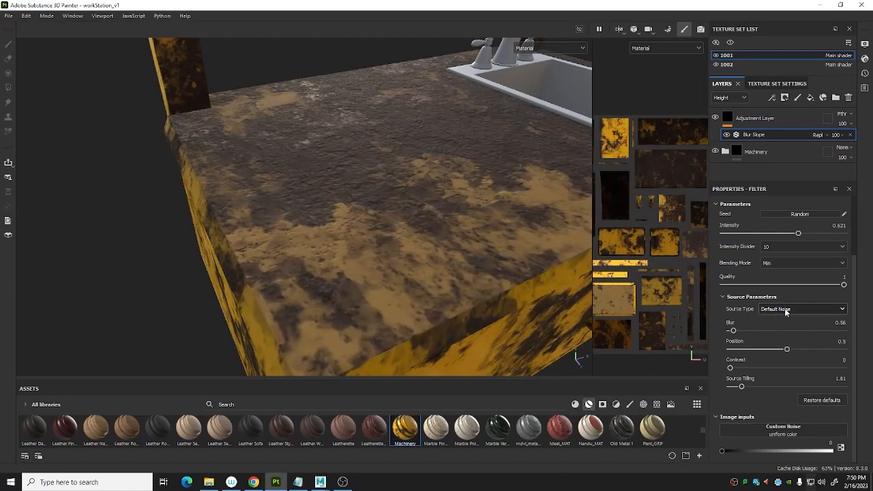
{"action": "mouse_move", "coordinate": [742, 387]}
{"action": "left_mouse_down"}
{"action": "mouse_move", "coordinate": [769, 387]}
{"action": "mouse_move", "coordinate": [700, 394]}
{"action": "mouse_move", "coordinate": [735, 390]}
{"action": "left_mouse_up"}
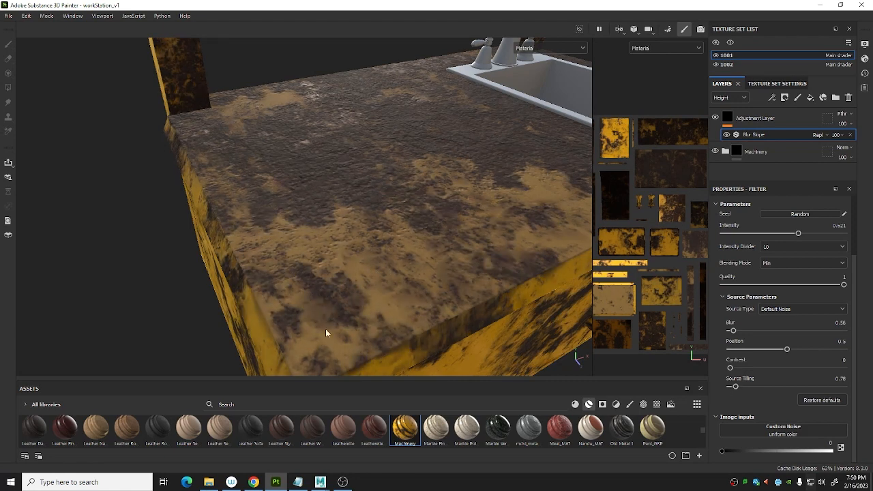
{"action": "left_click_drag", "start_coordinate": [735, 388], "coordinate": [800, 386]}
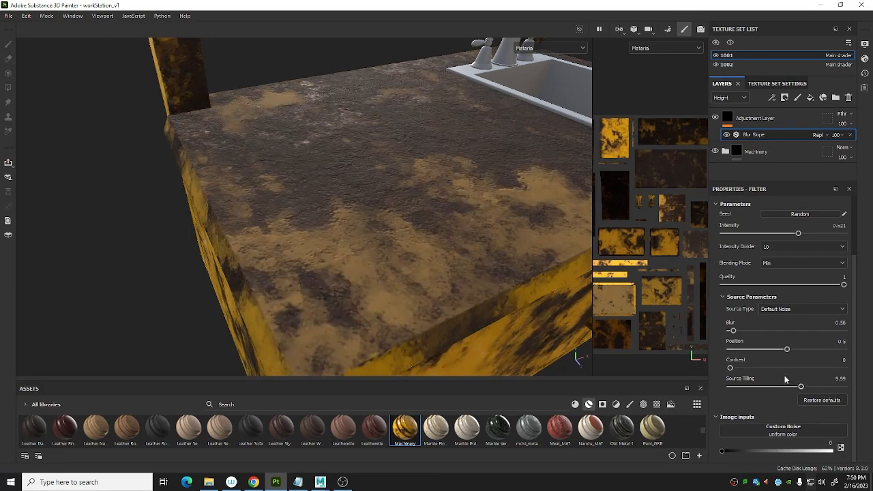
{"action": "mouse_move", "coordinate": [808, 388]}
{"action": "left_mouse_down"}
{"action": "mouse_move", "coordinate": [834, 391]}
{"action": "mouse_move", "coordinate": [817, 396]}
{"action": "left_mouse_up"}
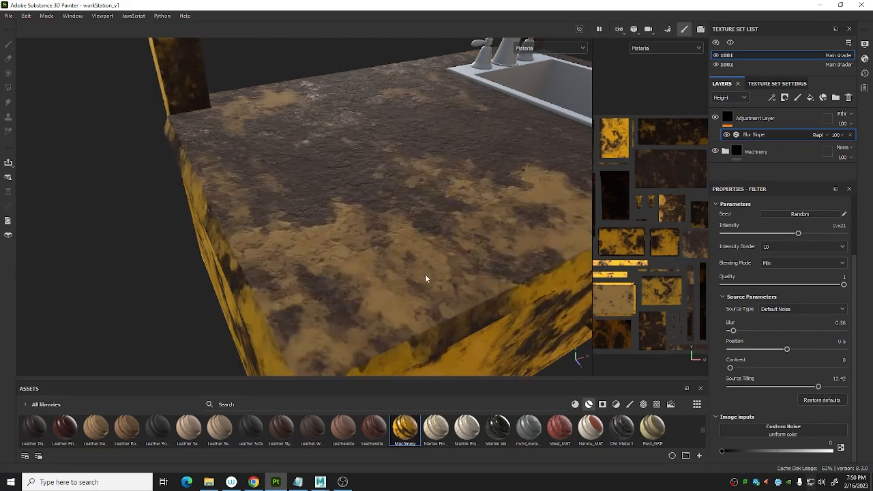
{"action": "left_click_drag", "start_coordinate": [425, 274], "coordinate": [407, 254], "text": "alt"}
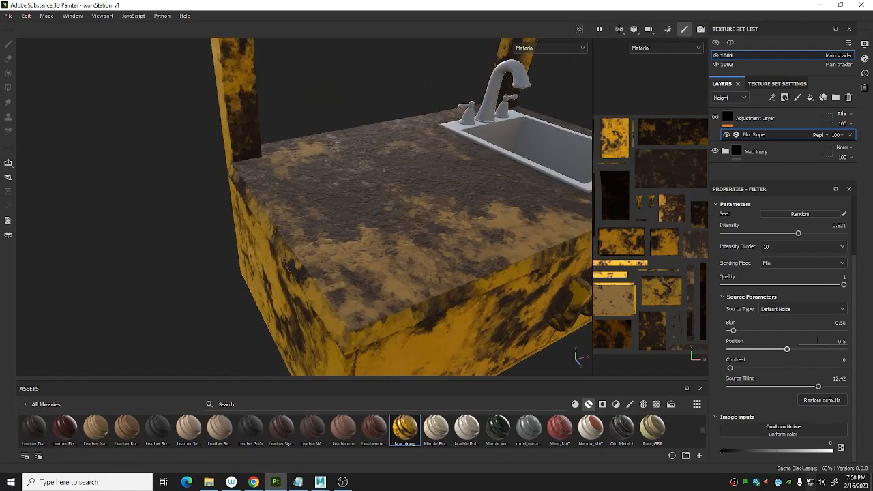
Set the source Contrast to 0.01, Source Tiling to 1.1 and Blur to 0.8
{"action": "mouse_move", "coordinate": [735, 369]}
{"action": "left_mouse_down"}
{"action": "mouse_move", "coordinate": [853, 371]}
{"action": "mouse_move", "coordinate": [731, 377]}
{"action": "left_mouse_up"}
{"action": "left_click_drag", "start_coordinate": [818, 387], "coordinate": [737, 387]}
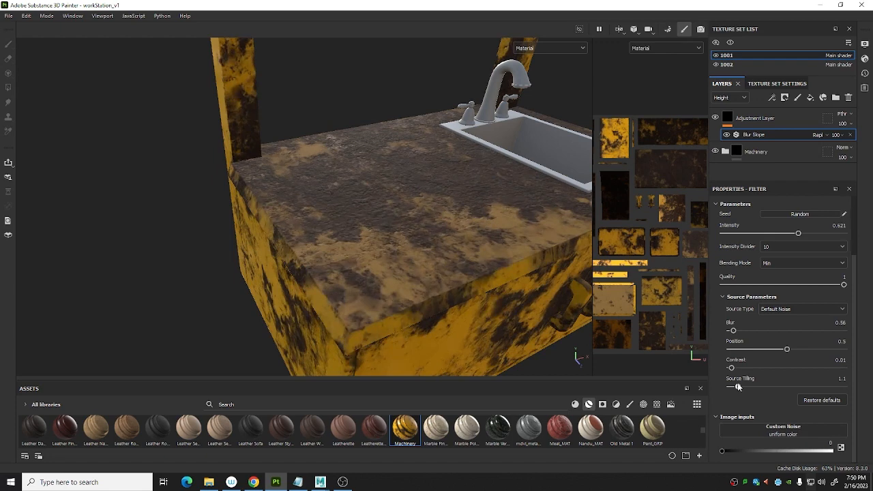
{"action": "mouse_move", "coordinate": [733, 330]}
{"action": "left_mouse_down"}
{"action": "mouse_move", "coordinate": [744, 331]}
{"action": "mouse_move", "coordinate": [734, 341]}
{"action": "left_mouse_up"}
{"action": "scroll", "coordinate": [419, 250], "scroll_direction": "up", "scroll_amount": 3}
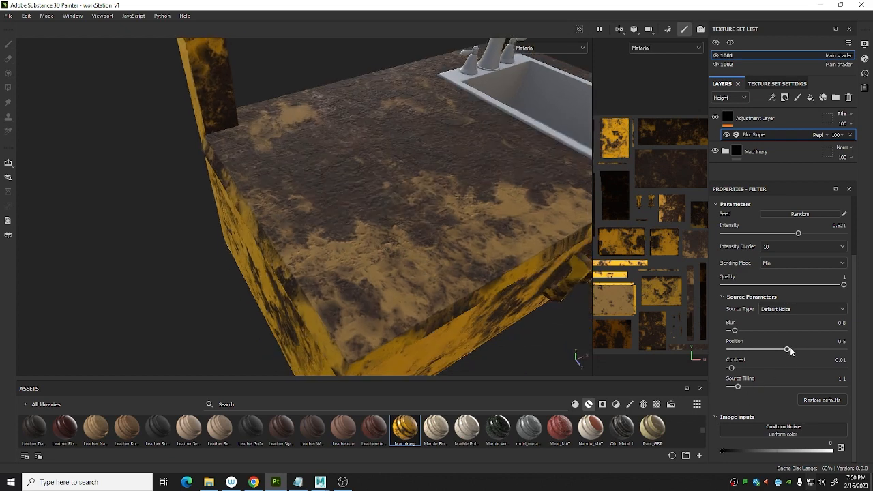
Try source Position values of 0.31, 0.8 and 0.29 on the Blur Slope filter
{"action": "left_click_drag", "start_coordinate": [790, 350], "coordinate": [766, 368]}
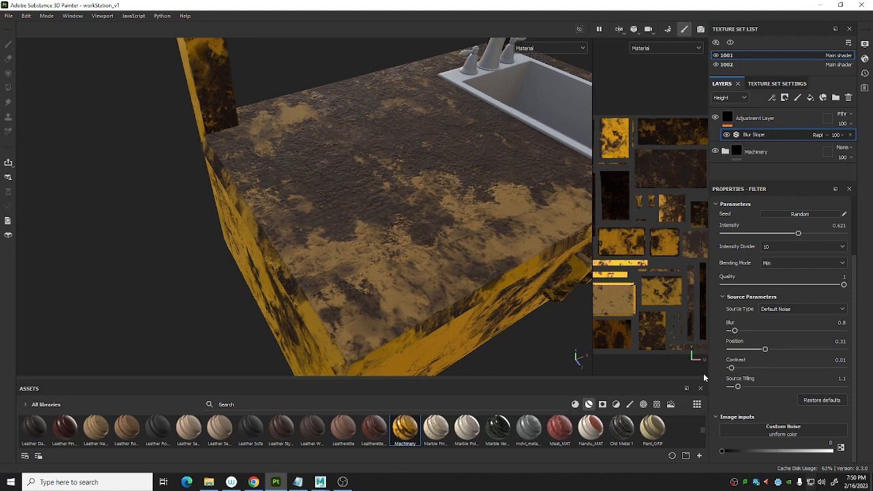
{"action": "left_click_drag", "start_coordinate": [768, 350], "coordinate": [821, 371]}
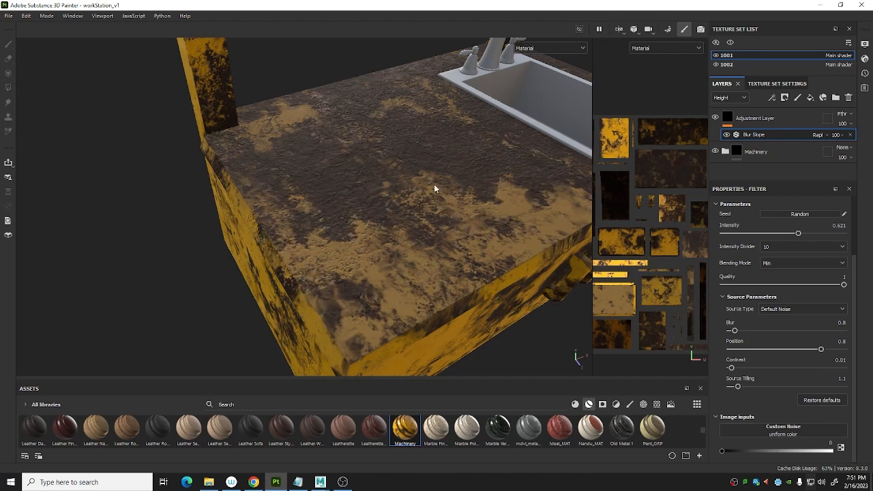
{"action": "mouse_move", "coordinate": [778, 351]}
{"action": "left_mouse_down"}
{"action": "mouse_move", "coordinate": [754, 351]}
{"action": "mouse_move", "coordinate": [762, 349]}
{"action": "left_mouse_up"}
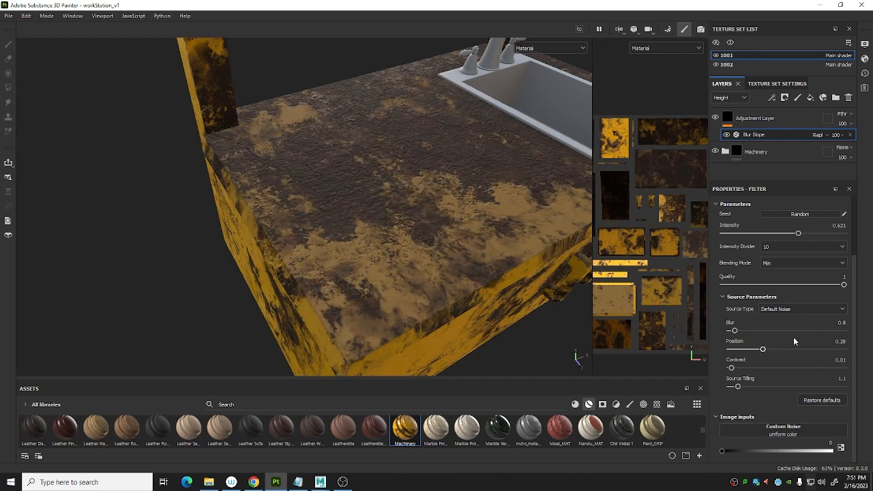
Restore the Blur Slope filter's parameters to their defaults
{"action": "left_click", "coordinate": [825, 401]}
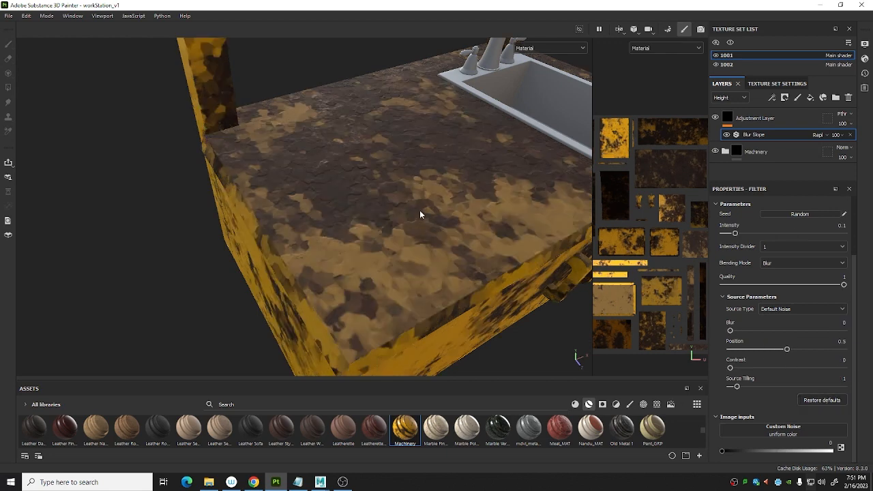
{"action": "left_click_drag", "start_coordinate": [420, 215], "coordinate": [545, 247], "text": "alt"}
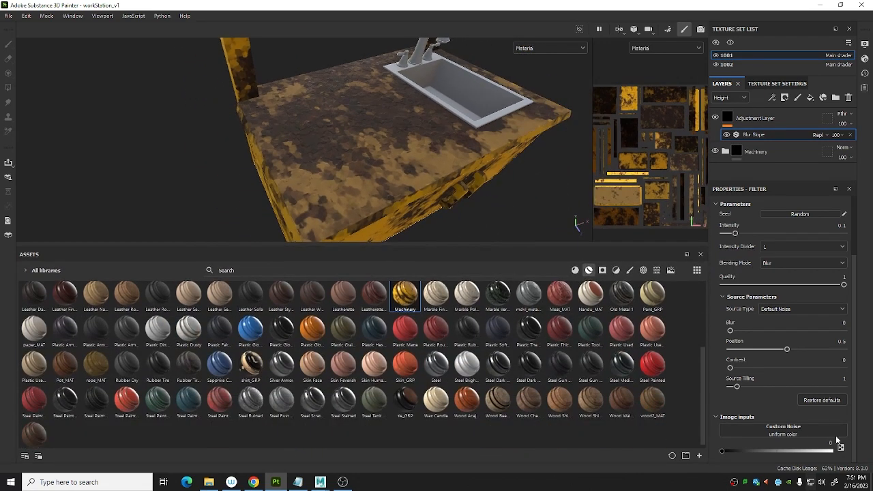
Search the texture assets for "brus" and assign Grunge Wipe Brushed to the filter's Custom Noise input
{"action": "left_click", "coordinate": [657, 270]}
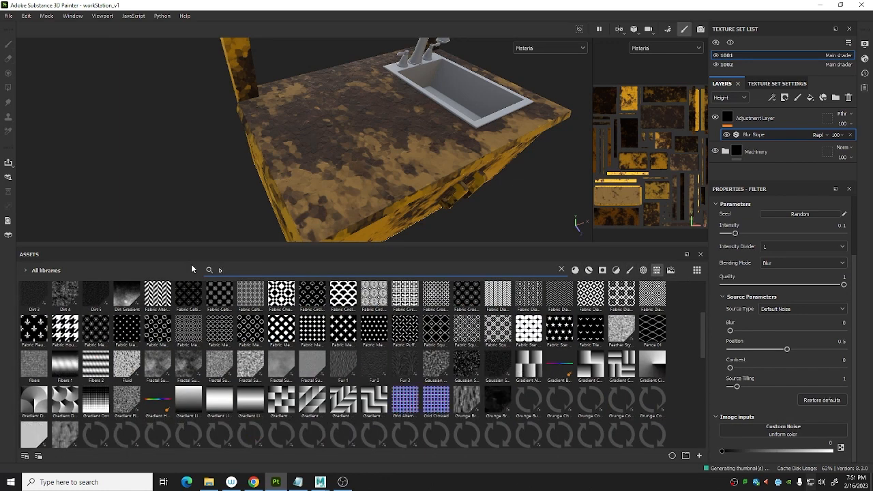
{"action": "type", "text": "brus"}
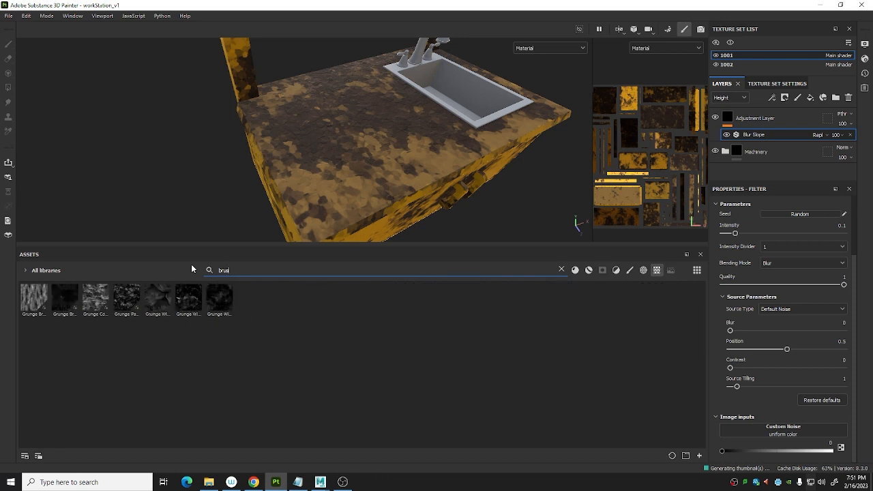
{"action": "mouse_move", "coordinate": [169, 298]}
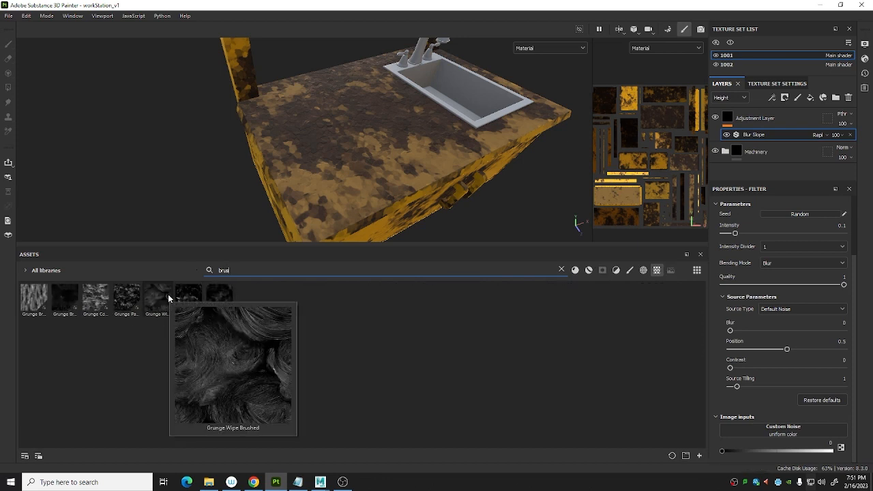
{"action": "mouse_move", "coordinate": [168, 298]}
{"action": "left_mouse_down"}
{"action": "mouse_move", "coordinate": [757, 394]}
{"action": "mouse_move", "coordinate": [801, 427]}
{"action": "left_mouse_up"}
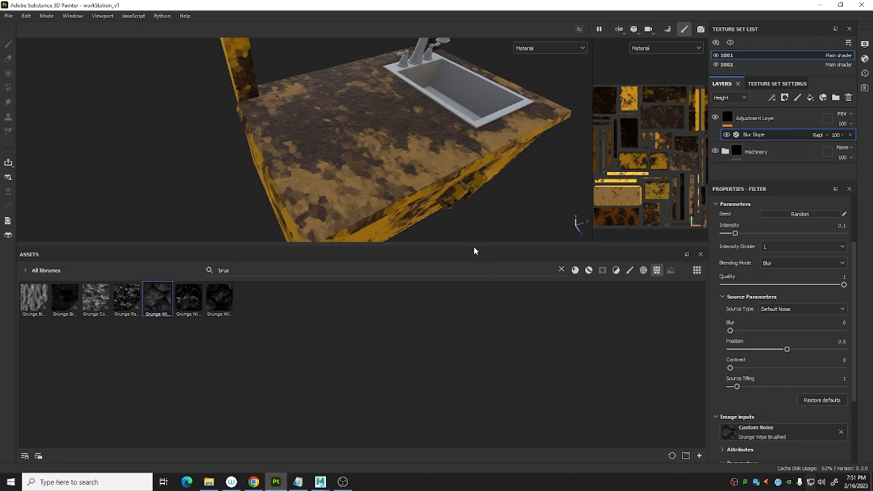
{"action": "left_click_drag", "start_coordinate": [472, 246], "coordinate": [501, 203]}
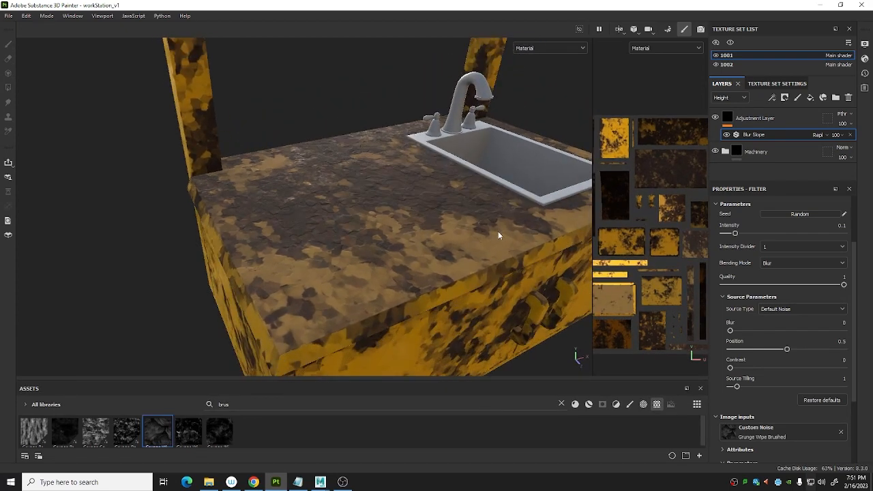
Show only the 3D view and frame the workstation's countertop and sink
{"action": "key", "text": "F2"}
{"action": "left_click_drag", "start_coordinate": [498, 227], "coordinate": [546, 199], "text": "alt"}
{"action": "scroll", "coordinate": [528, 235], "scroll_direction": "up", "scroll_amount": 2}
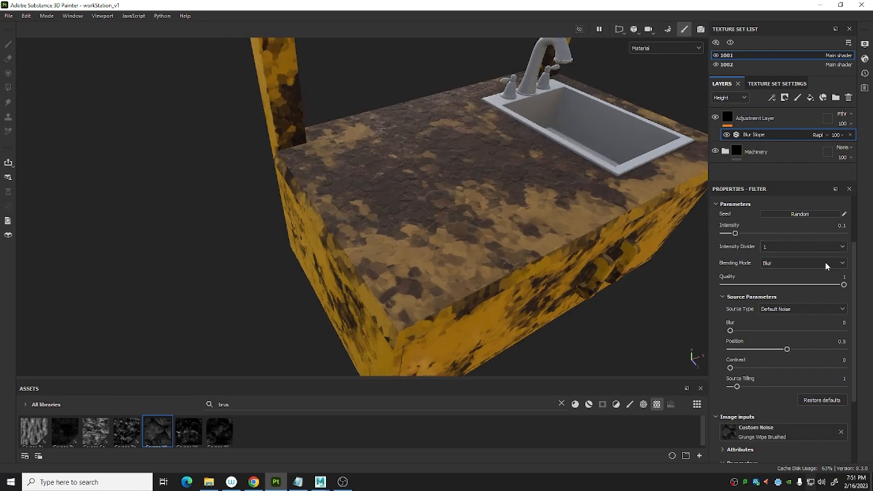
Set the Blur Slope source type to Custom Noise and inspect the countertop and the noise input's parameters
{"action": "scroll", "coordinate": [824, 262], "scroll_direction": "up", "scroll_amount": 3}
{"action": "scroll", "coordinate": [812, 321], "scroll_direction": "down", "scroll_amount": 2}
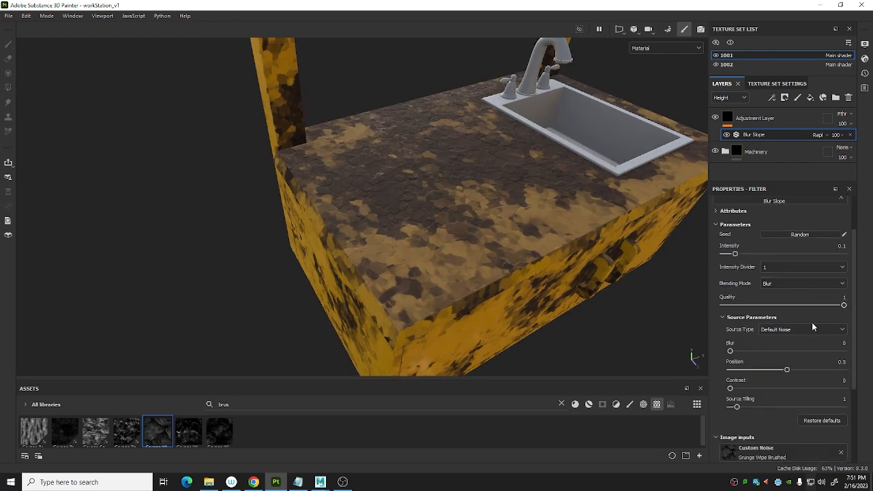
{"action": "left_click", "coordinate": [776, 330]}
{"action": "left_click", "coordinate": [784, 360]}
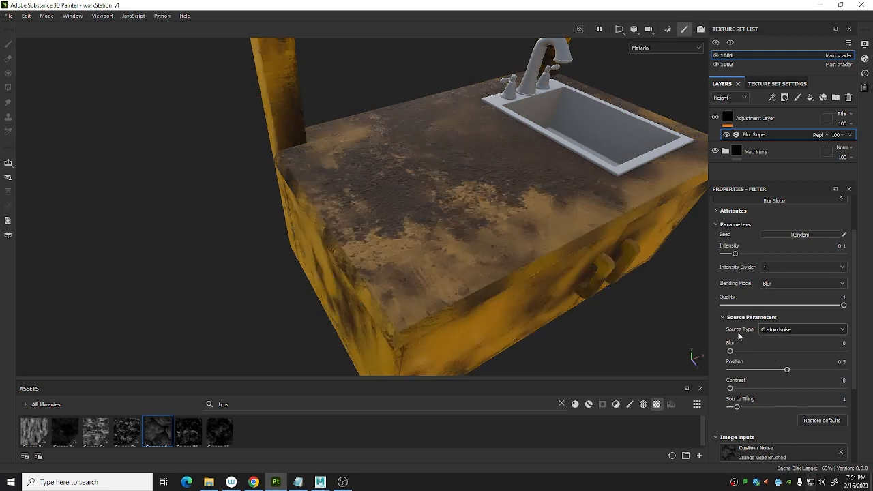
{"action": "left_click_drag", "start_coordinate": [498, 225], "coordinate": [328, 219], "text": "alt"}
{"action": "left_click_drag", "start_coordinate": [414, 221], "coordinate": [477, 220], "text": "alt"}
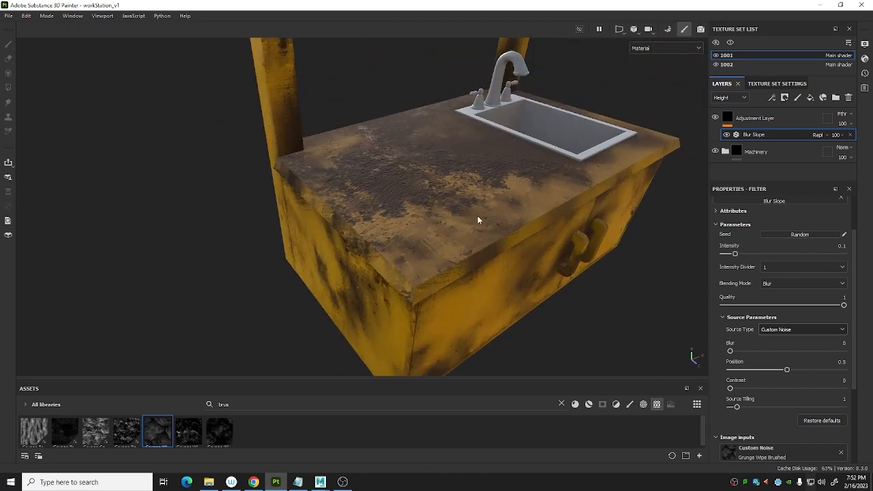
{"action": "scroll", "coordinate": [767, 390], "scroll_direction": "down", "scroll_amount": 3}
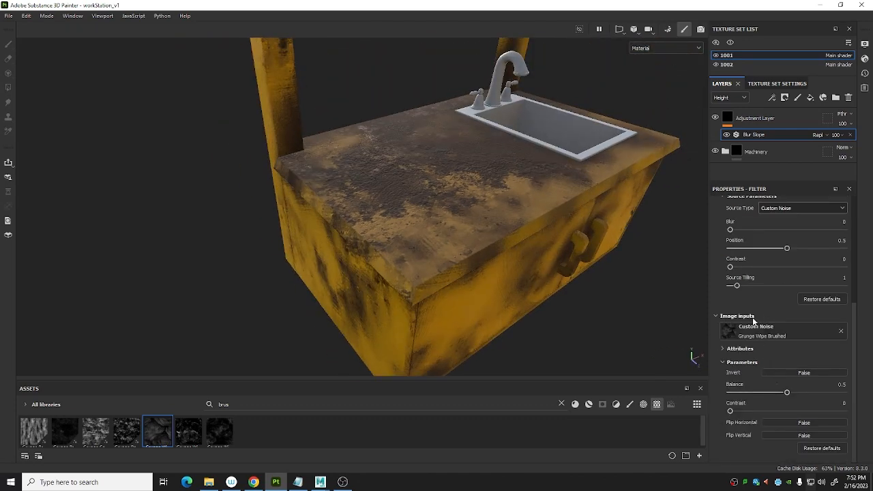
{"action": "left_click_drag", "start_coordinate": [484, 202], "coordinate": [492, 266], "text": "alt"}
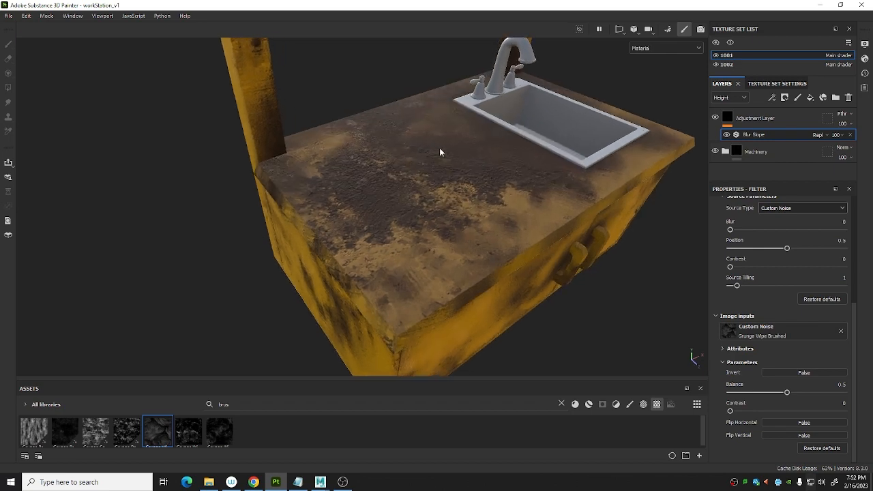
Set the Blur Slope filter's Source Tiling to 0.46
{"action": "left_click_drag", "start_coordinate": [469, 214], "coordinate": [430, 191], "text": "alt"}
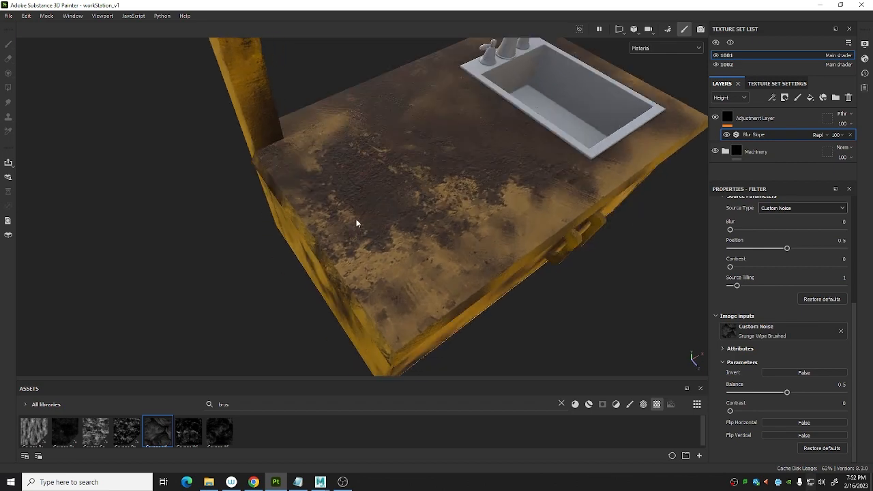
{"action": "scroll", "coordinate": [752, 281], "scroll_direction": "up", "scroll_amount": 3}
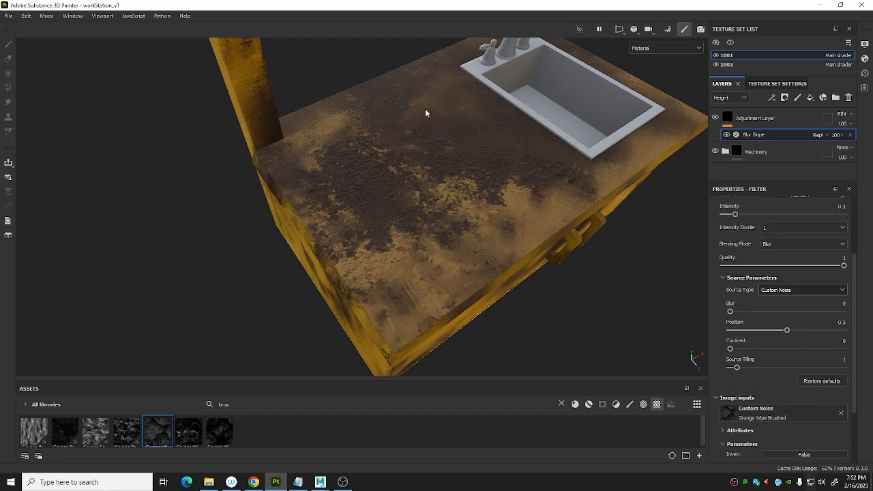
{"action": "left_click_drag", "start_coordinate": [443, 225], "coordinate": [473, 186], "text": "alt"}
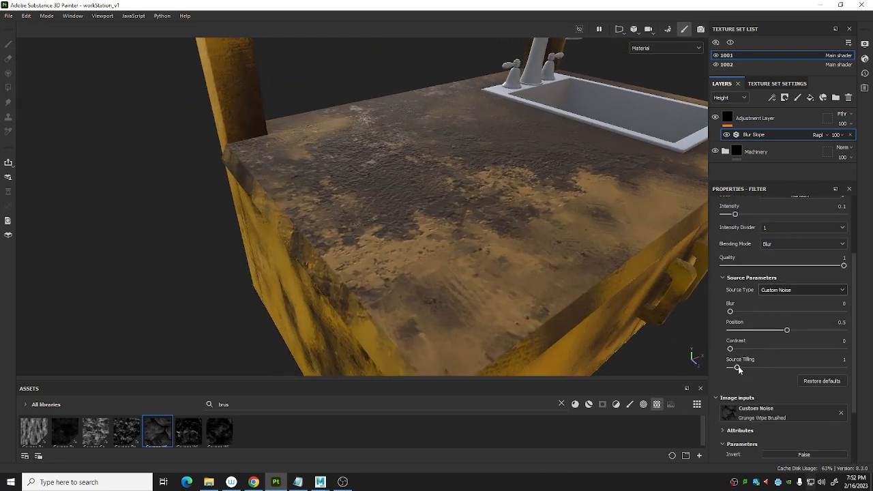
{"action": "left_click_drag", "start_coordinate": [735, 368], "coordinate": [734, 369]}
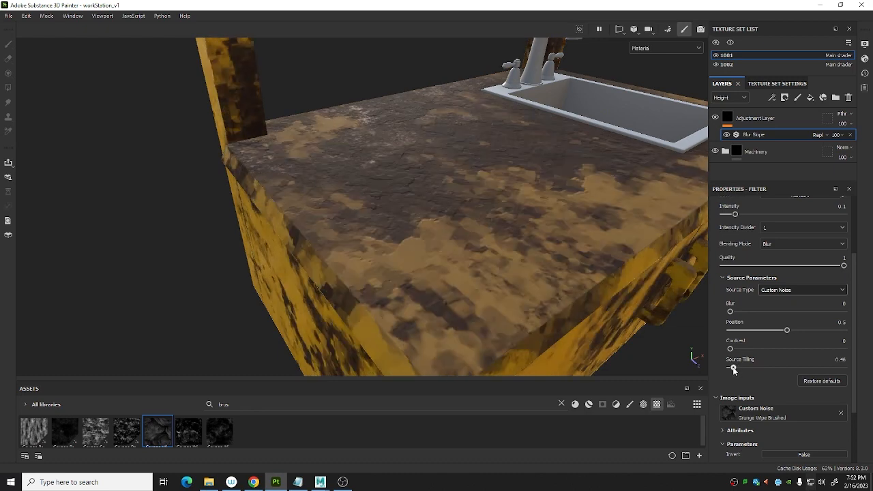
Set the Blur in the filter's source parameters to 0.4
{"action": "left_click_drag", "start_coordinate": [560, 315], "coordinate": [513, 240], "text": "alt"}
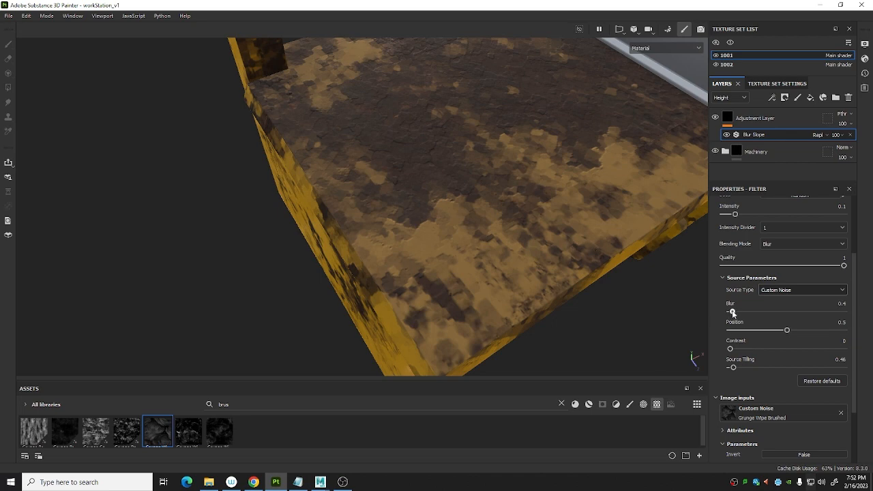
{"action": "left_click_drag", "start_coordinate": [732, 312], "coordinate": [733, 313]}
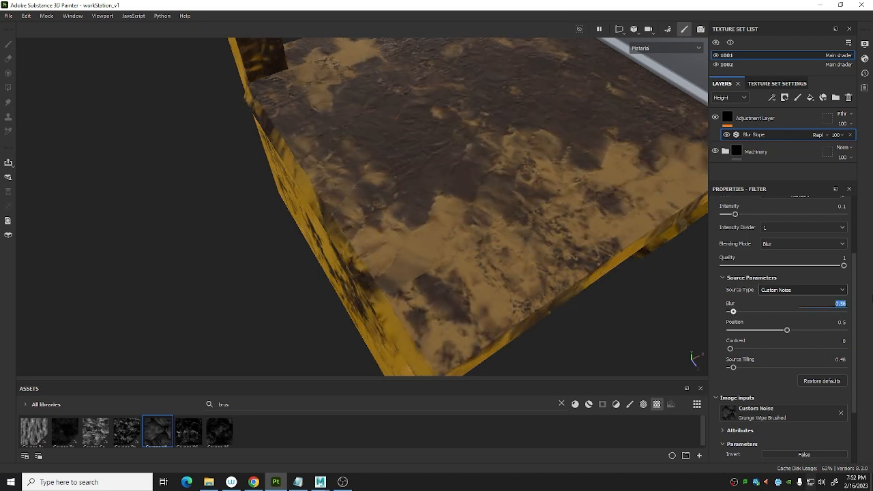
{"action": "key", "text": "Return"}
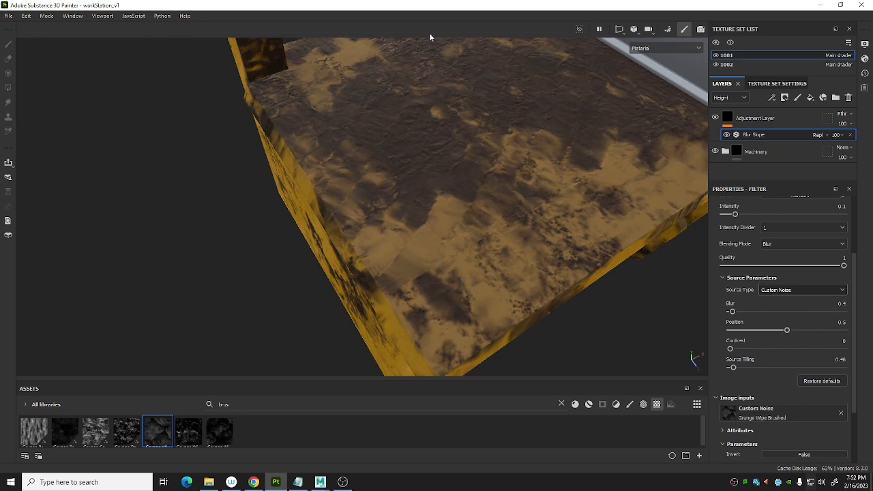
Try Source Tiling values of 0.2 and 1.1 and compare the pattern on the countertop
{"action": "left_click_drag", "start_coordinate": [469, 161], "coordinate": [498, 152], "text": "alt"}
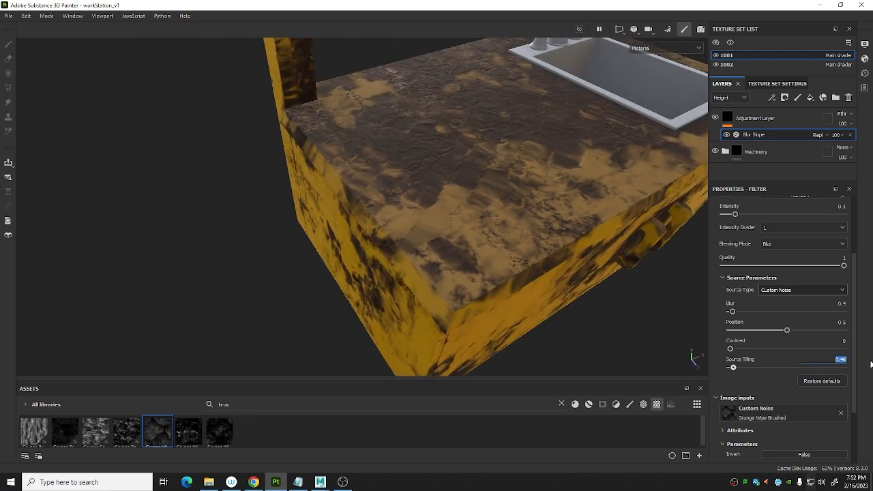
{"action": "key", "text": "Return"}
{"action": "left_click_drag", "start_coordinate": [470, 239], "coordinate": [53, 238], "text": "alt"}
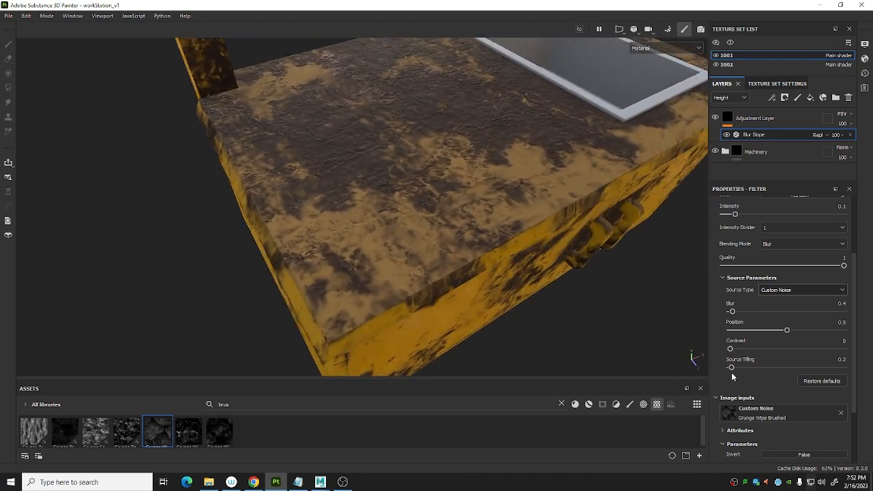
{"action": "left_click_drag", "start_coordinate": [733, 370], "coordinate": [738, 374]}
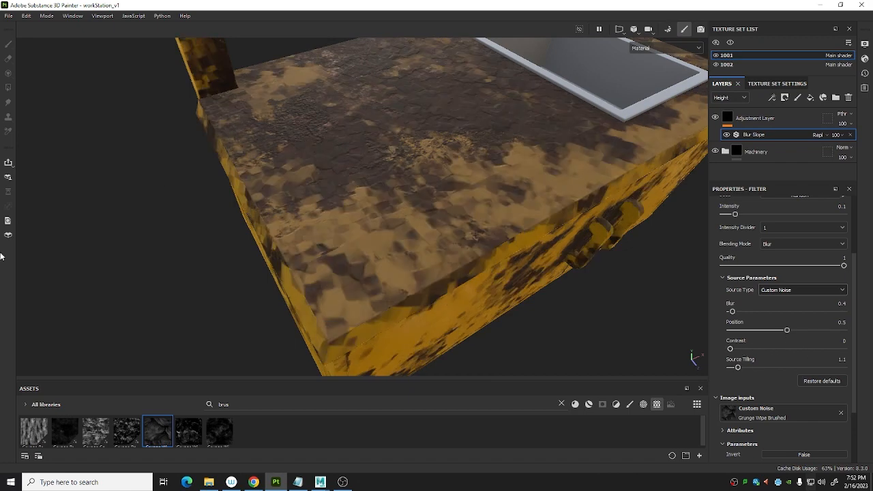
{"action": "left_click_drag", "start_coordinate": [2, 256], "coordinate": [802, 243], "text": "alt"}
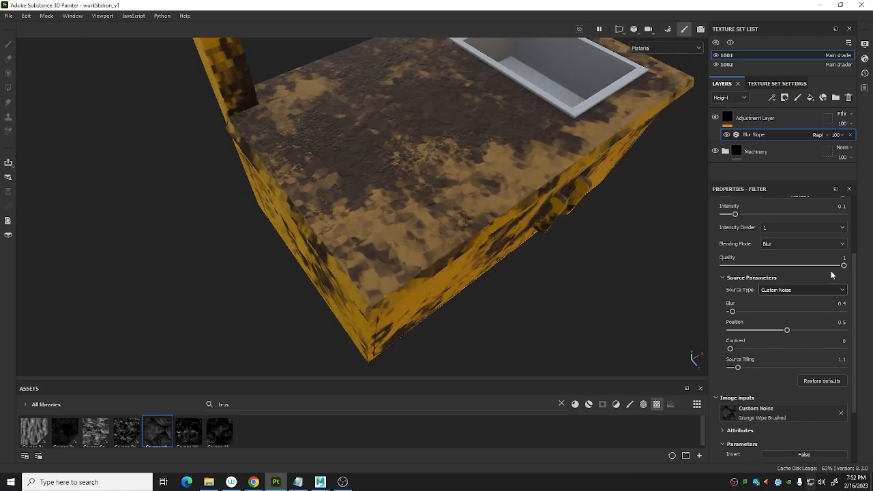
Try the Min and Max blending modes on the Blur Slope filter and return it to Blur
{"action": "left_click", "coordinate": [782, 244]}
{"action": "left_click", "coordinate": [772, 262]}
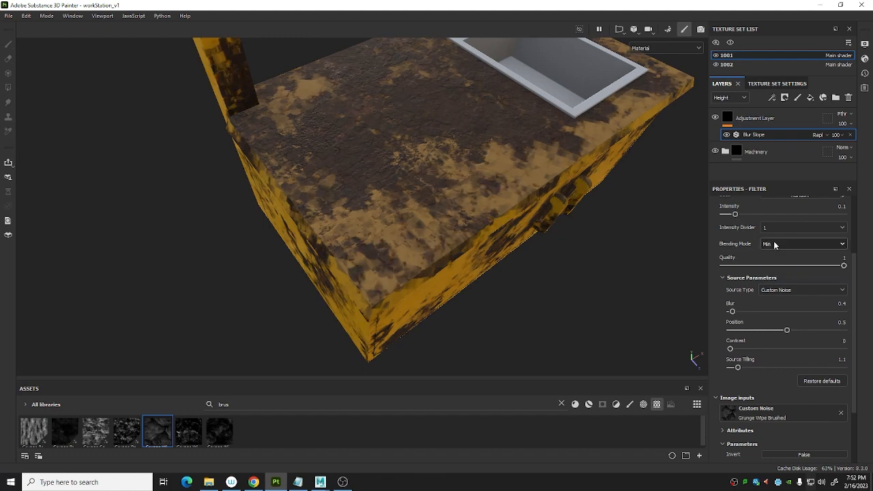
{"action": "left_click", "coordinate": [776, 244]}
{"action": "left_click", "coordinate": [786, 259]}
{"action": "left_click", "coordinate": [777, 246]}
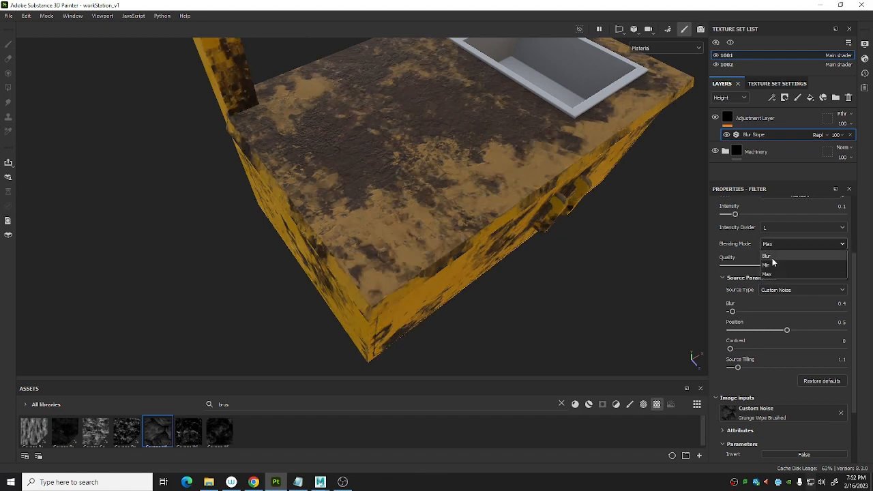
{"action": "left_click", "coordinate": [767, 251]}
Set the Blur Slope filter's Intensity to 0.789 and its Source Tiling to 0.84
{"action": "left_click_drag", "start_coordinate": [767, 214], "coordinate": [818, 218]}
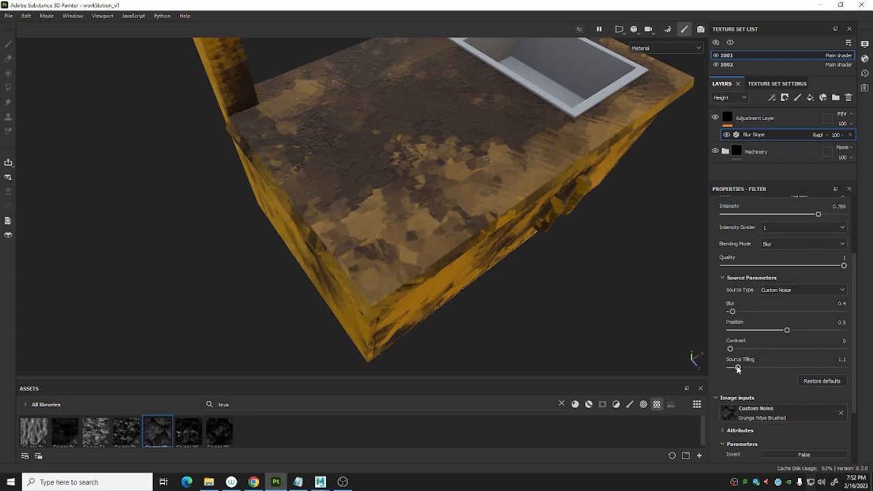
{"action": "left_click_drag", "start_coordinate": [737, 368], "coordinate": [736, 368]}
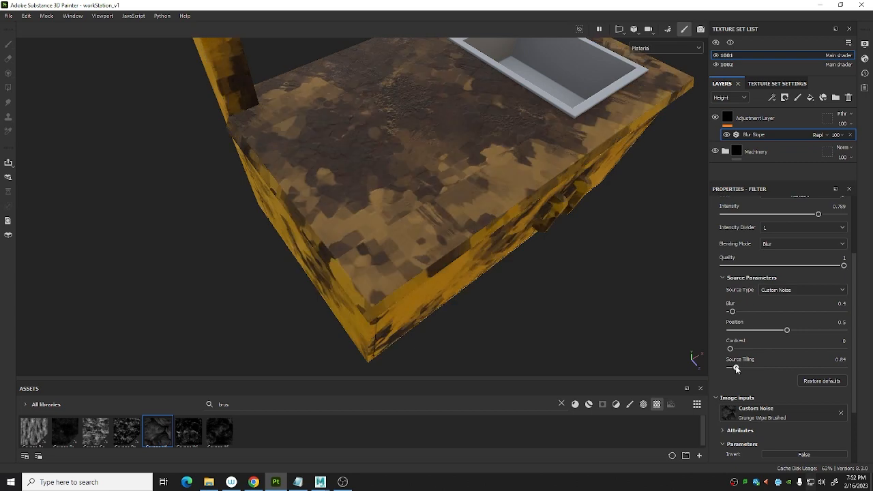
{"action": "left_click_drag", "start_coordinate": [435, 211], "coordinate": [413, 163], "text": "alt"}
{"action": "scroll", "coordinate": [405, 177], "scroll_direction": "down", "scroll_amount": 3}
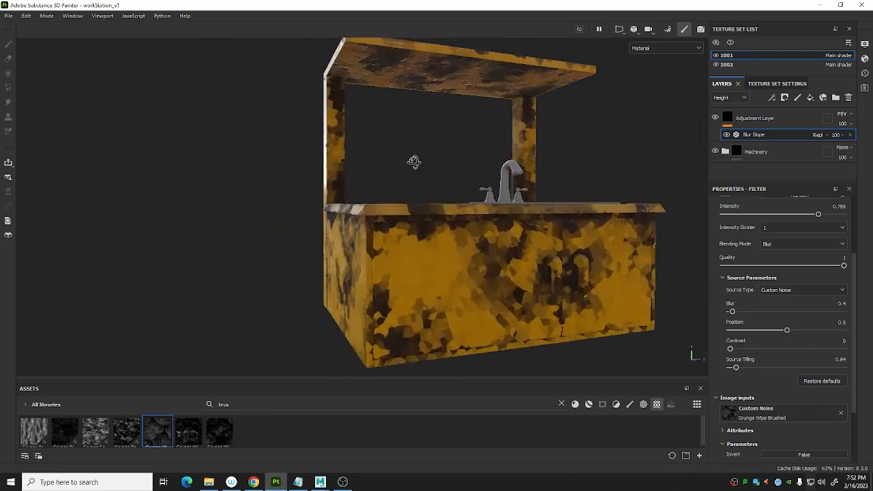
Set the Blur in the filter's source parameters to 0.64
{"action": "scroll", "coordinate": [436, 177], "scroll_direction": "up", "scroll_amount": 3}
{"action": "middle_click_drag", "start_coordinate": [505, 218], "coordinate": [481, 187], "text": "alt"}
{"action": "left_click_drag", "start_coordinate": [481, 187], "coordinate": [443, 179], "text": "alt"}
{"action": "scroll", "coordinate": [431, 229], "scroll_direction": "down", "scroll_amount": 3}
{"action": "left_click_drag", "start_coordinate": [432, 229], "coordinate": [514, 267], "text": "alt"}
{"action": "scroll", "coordinate": [552, 276], "scroll_direction": "up", "scroll_amount": 3}
{"action": "scroll", "coordinate": [514, 265], "scroll_direction": "up", "scroll_amount": 2}
{"action": "middle_click_drag", "start_coordinate": [524, 249], "coordinate": [524, 265], "text": "alt"}
{"action": "scroll", "coordinate": [529, 255], "scroll_direction": "down", "scroll_amount": 1}
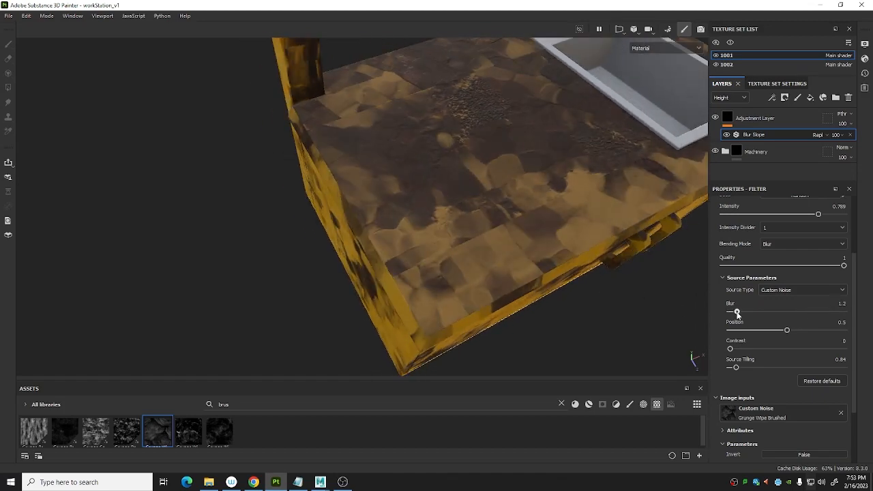
{"action": "left_click_drag", "start_coordinate": [733, 313], "coordinate": [735, 320]}
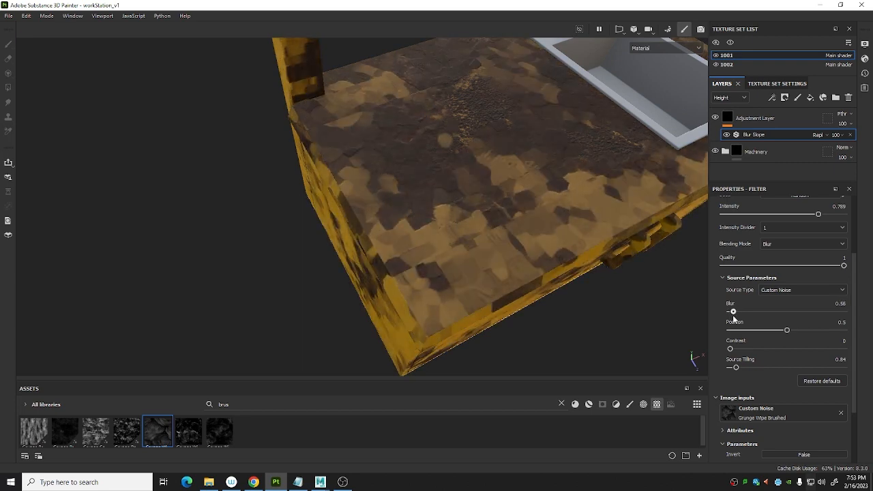
Examine the blurred paint pattern on the workstation from several angles and rotate the environment lighting
{"action": "scroll", "coordinate": [532, 185], "scroll_direction": "down", "scroll_amount": 2}
{"action": "left_click_drag", "start_coordinate": [532, 185], "coordinate": [478, 160], "text": "alt"}
{"action": "scroll", "coordinate": [477, 152], "scroll_direction": "down", "scroll_amount": 2}
{"action": "scroll", "coordinate": [444, 220], "scroll_direction": "up", "scroll_amount": 3}
{"action": "left_click_drag", "start_coordinate": [444, 220], "coordinate": [433, 259], "text": "alt"}
{"action": "scroll", "coordinate": [431, 253], "scroll_direction": "down", "scroll_amount": 3}
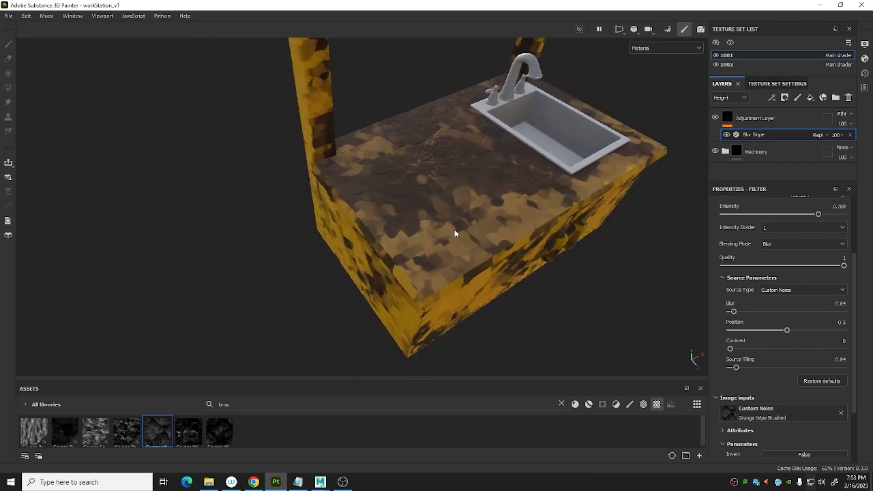
{"action": "left_click_drag", "start_coordinate": [454, 230], "coordinate": [488, 223], "text": "alt"}
{"action": "scroll", "coordinate": [495, 234], "scroll_direction": "up", "scroll_amount": 3}
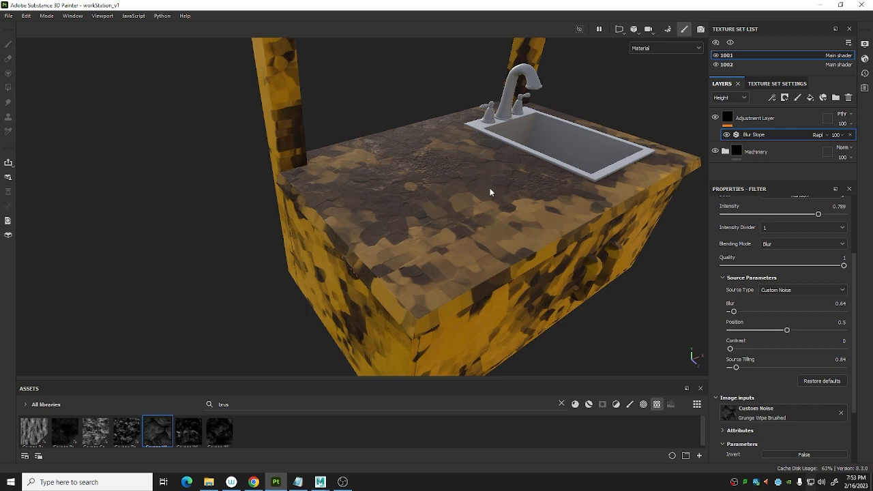
{"action": "middle_click_drag", "start_coordinate": [478, 192], "coordinate": [470, 207], "text": "alt"}
{"action": "right_click", "coordinate": [472, 206]}
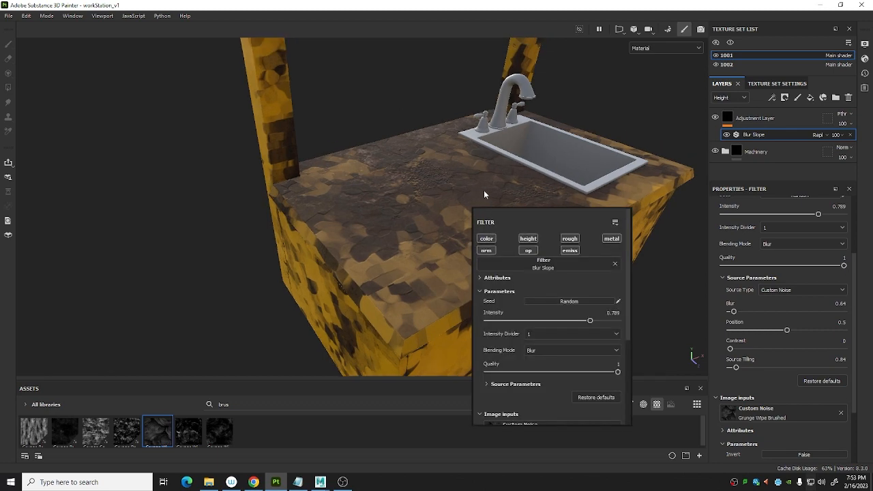
{"action": "right_click_drag", "start_coordinate": [485, 193], "coordinate": [518, 201], "text": "shift"}
Expand the Machinery folder, show the layers' Base color channel and select the Mask Editor on the Dirt layer's mask
{"action": "scroll", "coordinate": [743, 138], "scroll_direction": "down", "scroll_amount": 5}
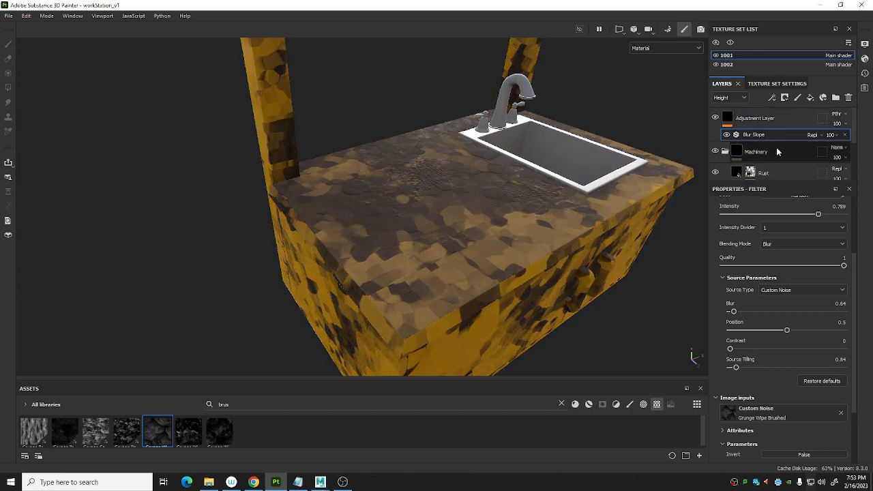
{"action": "scroll", "coordinate": [754, 140], "scroll_direction": "down", "scroll_amount": 3}
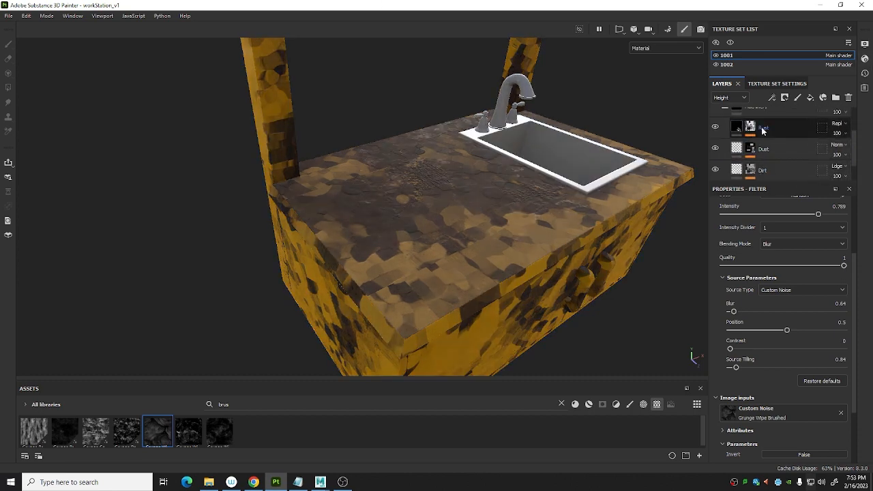
{"action": "left_click", "coordinate": [752, 142]}
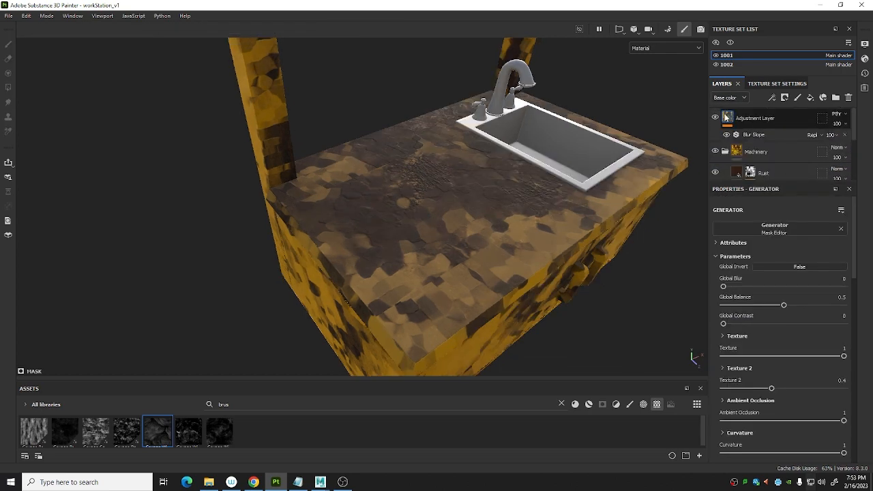
Hide the Adjustment Layer and inspect the unfiltered rust on the workstation's sides and front
{"action": "left_click", "coordinate": [715, 118]}
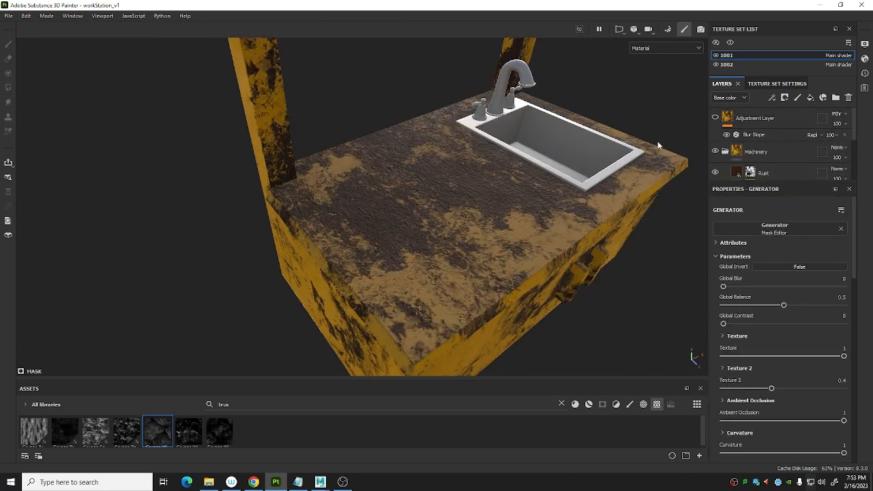
{"action": "scroll", "coordinate": [427, 185], "scroll_direction": "down", "scroll_amount": 2}
{"action": "left_click_drag", "start_coordinate": [428, 186], "coordinate": [364, 244], "text": "alt"}
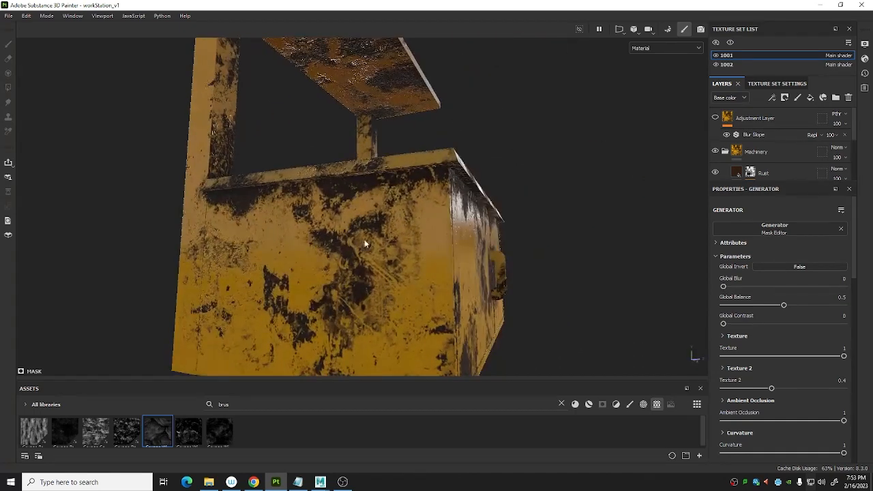
{"action": "left_click_drag", "start_coordinate": [369, 319], "coordinate": [369, 213], "text": "alt"}
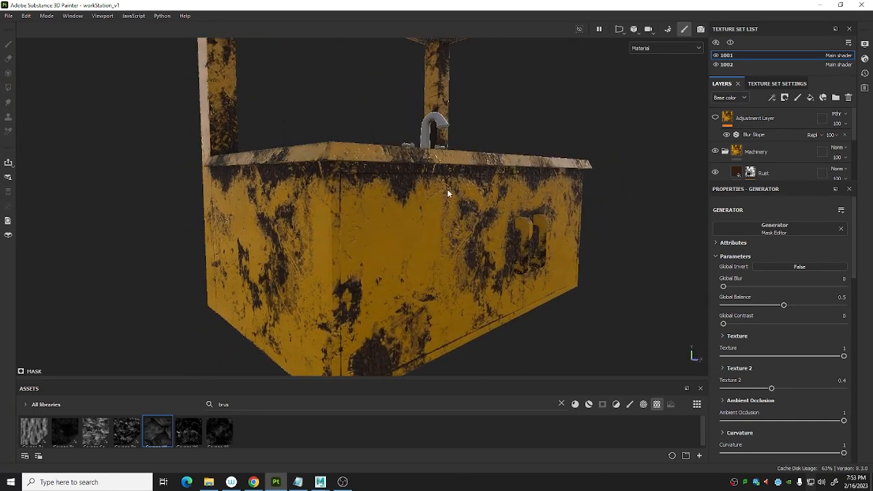
{"action": "left_click_drag", "start_coordinate": [488, 230], "coordinate": [496, 244], "text": "alt"}
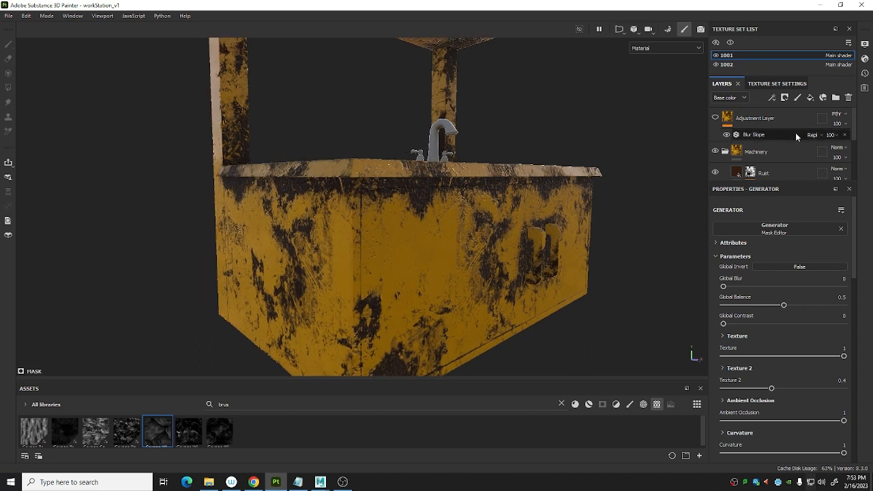
Toggle the Rust layer off and on and select the Mask Editor generator on its mask
{"action": "scroll", "coordinate": [795, 135], "scroll_direction": "down", "scroll_amount": 5}
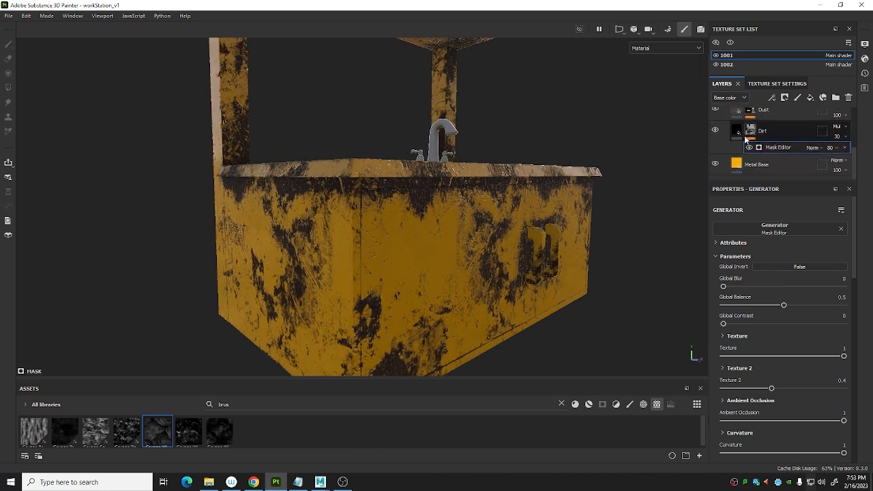
{"action": "scroll", "coordinate": [743, 137], "scroll_direction": "up", "scroll_amount": 2}
{"action": "scroll", "coordinate": [760, 141], "scroll_direction": "up", "scroll_amount": 2}
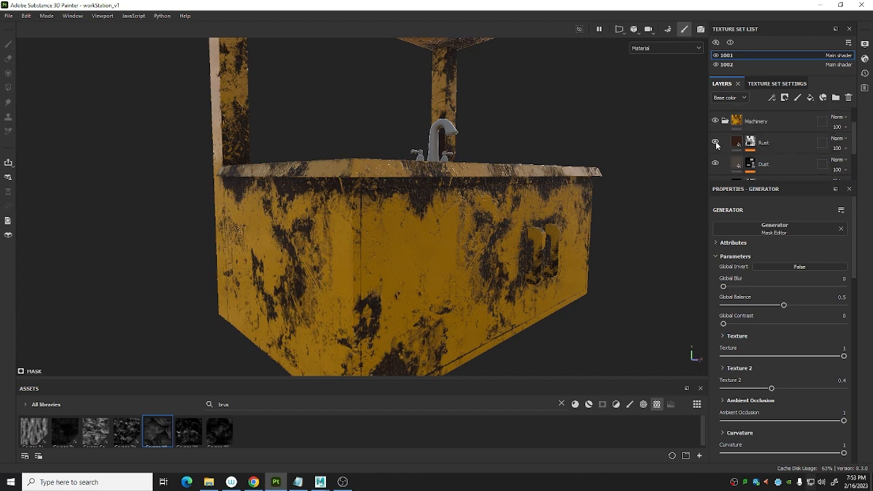
{"action": "left_click", "coordinate": [716, 142]}
{"action": "left_click", "coordinate": [715, 142]}
{"action": "left_click", "coordinate": [750, 143]}
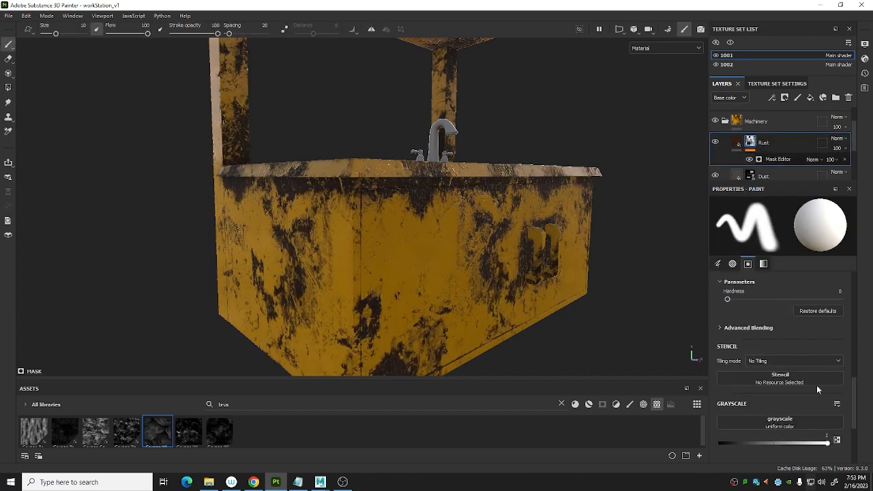
{"action": "left_click", "coordinate": [781, 160]}
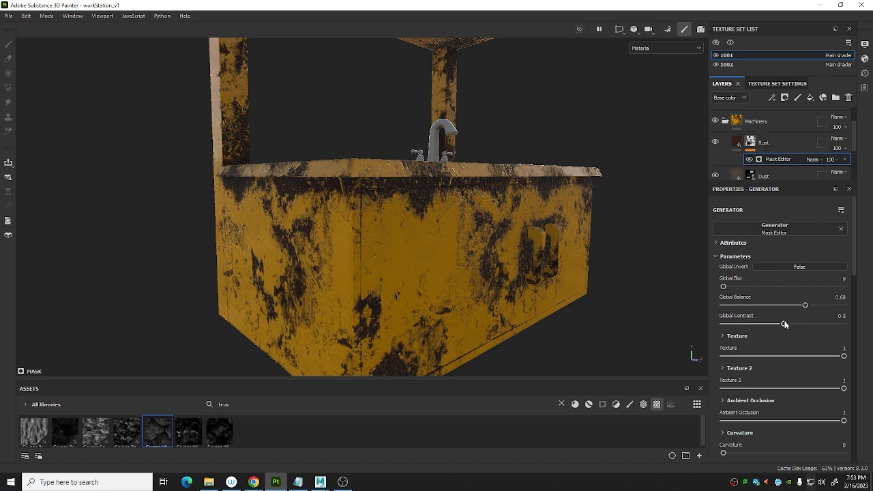
Set the Rust mask generator's Global Contrast to 0.93 and its Global Balance to 0.57
{"action": "mouse_move", "coordinate": [784, 323]}
{"action": "left_mouse_down"}
{"action": "mouse_move", "coordinate": [827, 326]}
{"action": "mouse_move", "coordinate": [775, 324]}
{"action": "left_mouse_up"}
{"action": "left_click_drag", "start_coordinate": [775, 325], "coordinate": [820, 325]}
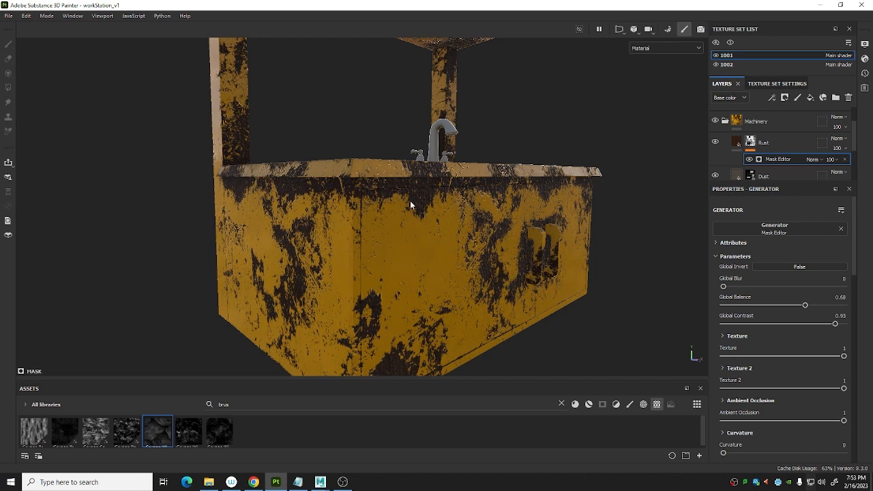
{"action": "mouse_move", "coordinate": [803, 306]}
{"action": "left_mouse_down"}
{"action": "mouse_move", "coordinate": [779, 306]}
{"action": "mouse_move", "coordinate": [793, 308]}
{"action": "left_mouse_up"}
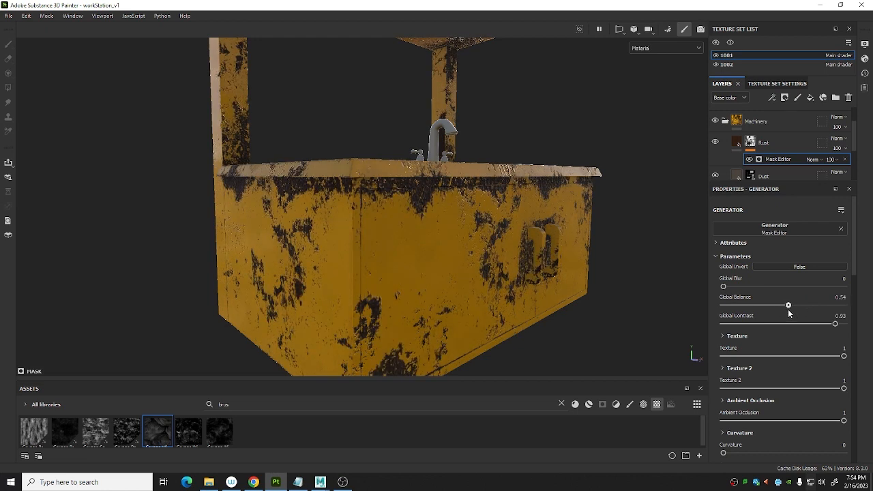
{"action": "scroll", "coordinate": [739, 138], "scroll_direction": "up", "scroll_amount": 1}
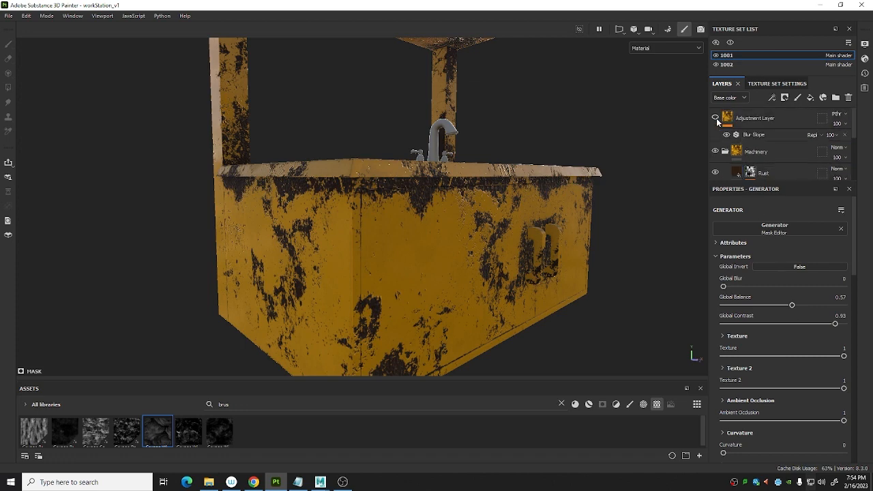
Show the Adjustment Layer again and set the Rust mask generator's Global Contrast to 0.94
{"action": "left_click", "coordinate": [715, 118]}
{"action": "left_click_drag", "start_coordinate": [531, 194], "coordinate": [503, 255], "text": "alt"}
{"action": "middle_click_drag", "start_coordinate": [503, 254], "coordinate": [520, 231], "text": "alt"}
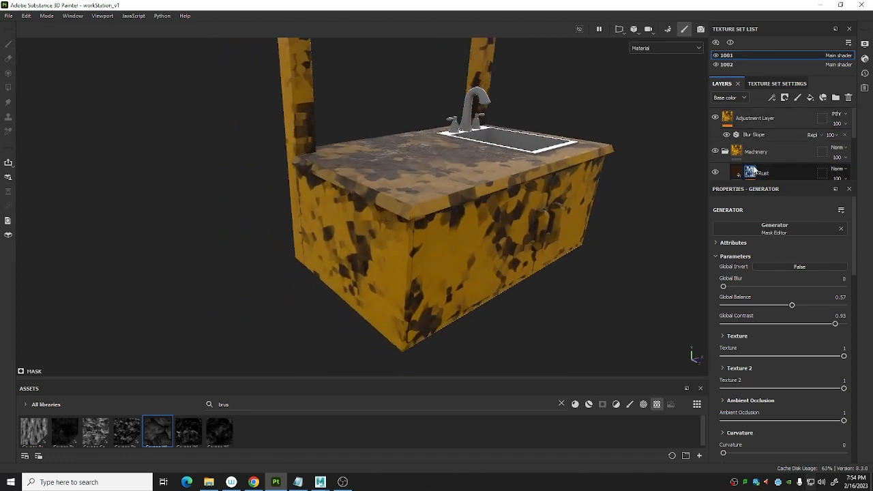
{"action": "scroll", "coordinate": [753, 169], "scroll_direction": "down", "scroll_amount": 1}
{"action": "left_click_drag", "start_coordinate": [805, 324], "coordinate": [833, 326]}
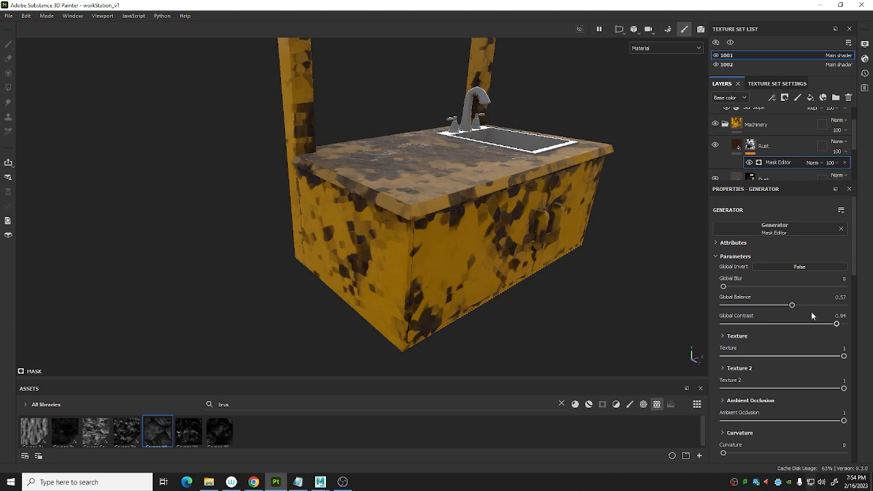
{"action": "left_click_drag", "start_coordinate": [508, 285], "coordinate": [451, 157], "text": "alt"}
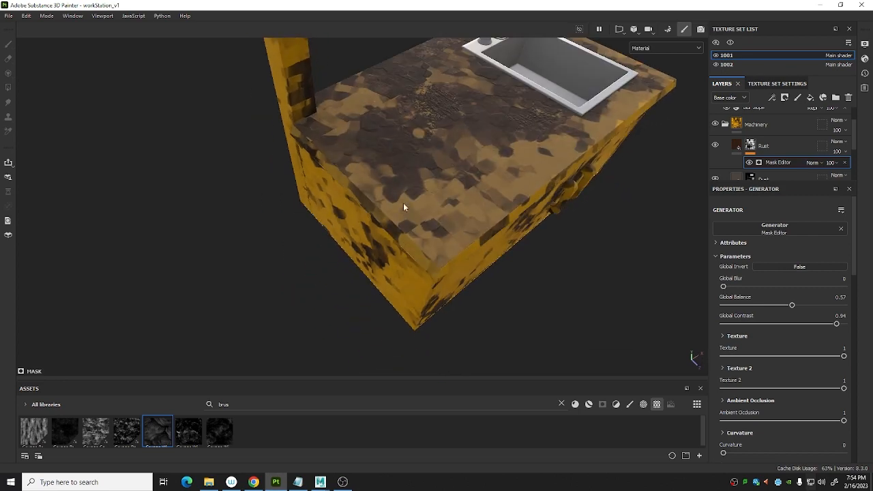
{"action": "left_click_drag", "start_coordinate": [399, 134], "coordinate": [489, 202], "text": "alt"}
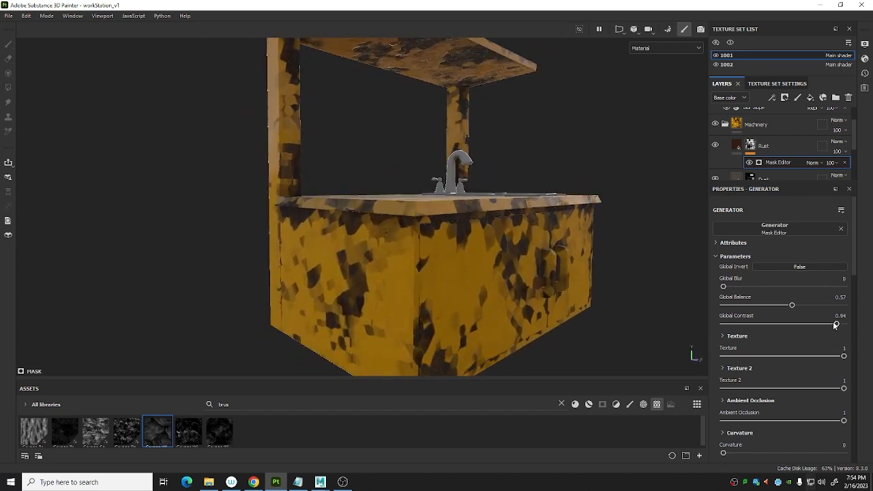
Set the Texture amount of the Rust mask generator to 0.88
{"action": "scroll", "coordinate": [801, 334], "scroll_direction": "down", "scroll_amount": 2}
{"action": "mouse_move", "coordinate": [843, 301]}
{"action": "left_mouse_down"}
{"action": "mouse_move", "coordinate": [745, 307]}
{"action": "mouse_move", "coordinate": [830, 307]}
{"action": "left_mouse_up"}
{"action": "left_click_drag", "start_coordinate": [563, 262], "coordinate": [480, 232], "text": "alt"}
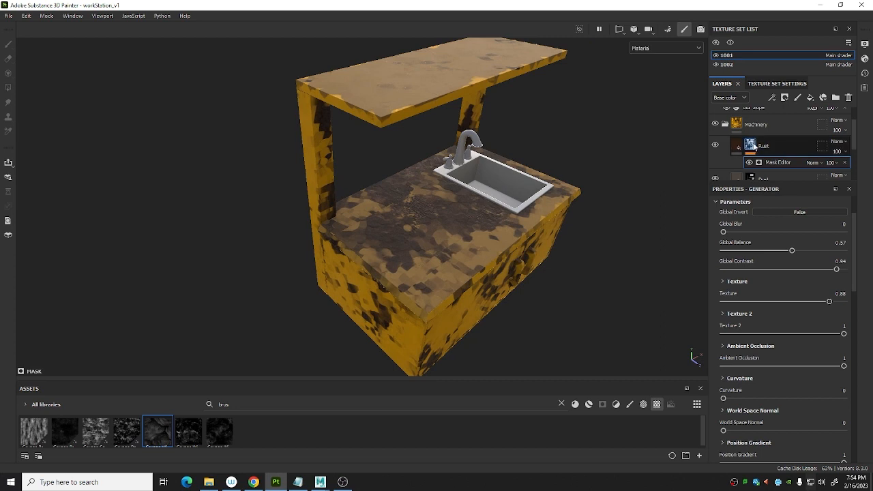
Toggle the Adjustment Layer off and on and examine its effect on the workstation's roof and countertop
{"action": "scroll", "coordinate": [740, 136], "scroll_direction": "up", "scroll_amount": 1}
{"action": "left_click", "coordinate": [715, 118]}
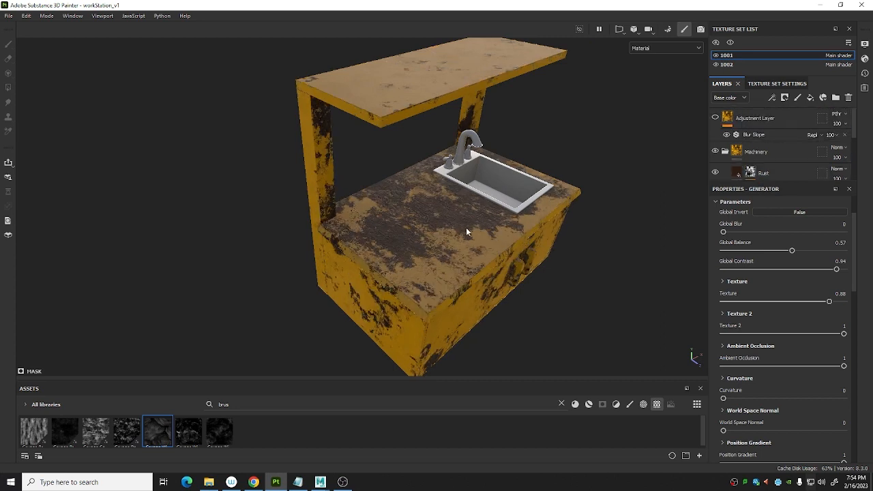
{"action": "left_click", "coordinate": [715, 118]}
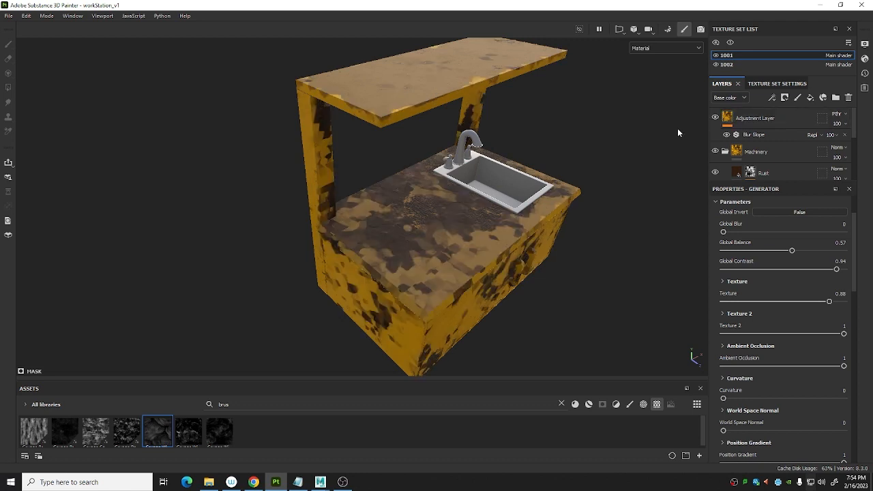
{"action": "left_click_drag", "start_coordinate": [443, 231], "coordinate": [431, 277], "text": "alt"}
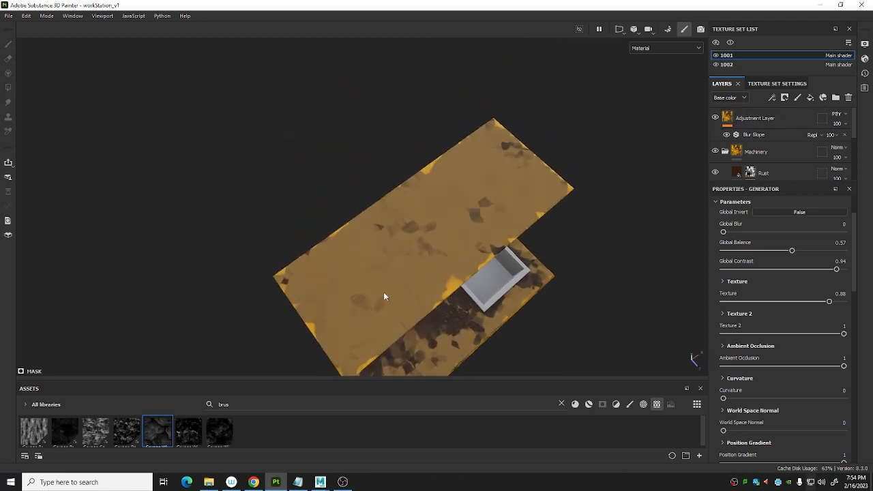
{"action": "left_click_drag", "start_coordinate": [478, 209], "coordinate": [389, 244], "text": "alt"}
{"action": "right_click_drag", "start_coordinate": [390, 244], "coordinate": [412, 260], "text": "alt"}
{"action": "left_click_drag", "start_coordinate": [413, 260], "coordinate": [416, 216], "text": "alt"}
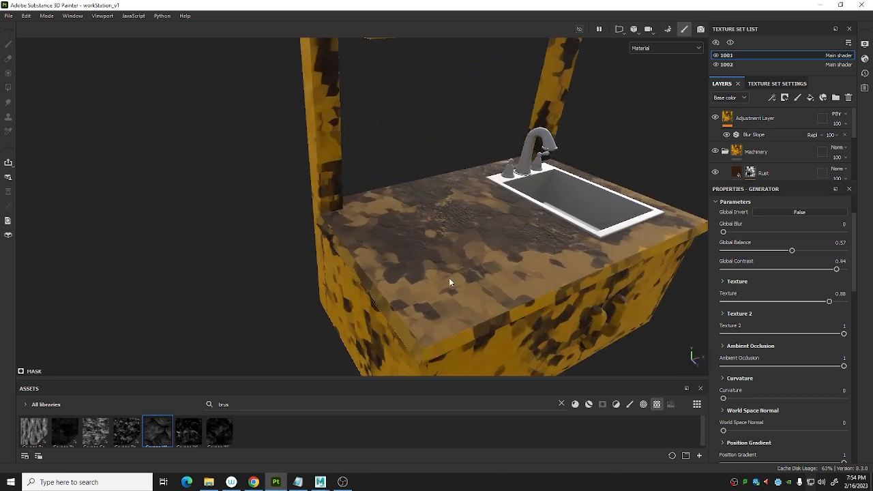
Hide the Adjustment Layer to inspect the unfiltered rust, collapse the Machinery folder and show the Adjustment Layer again
{"action": "left_click", "coordinate": [715, 117]}
{"action": "scroll", "coordinate": [764, 149], "scroll_direction": "down", "scroll_amount": 2}
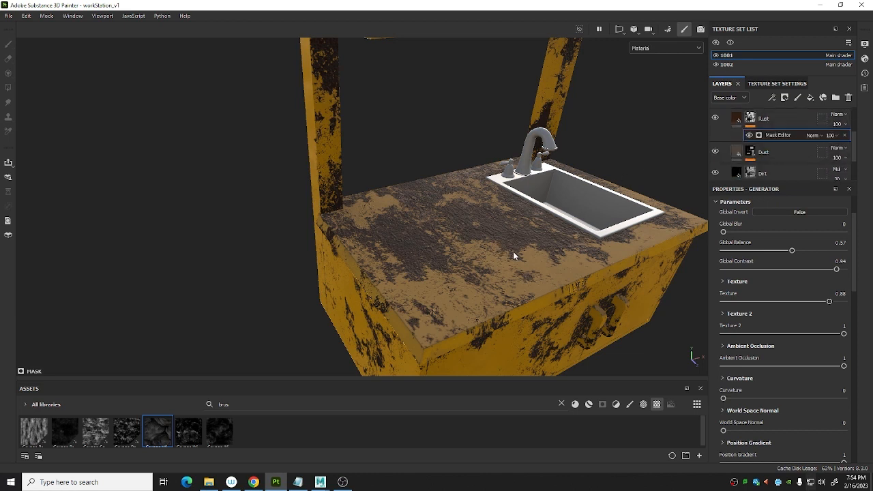
{"action": "right_click_drag", "start_coordinate": [560, 212], "coordinate": [534, 210], "text": "alt"}
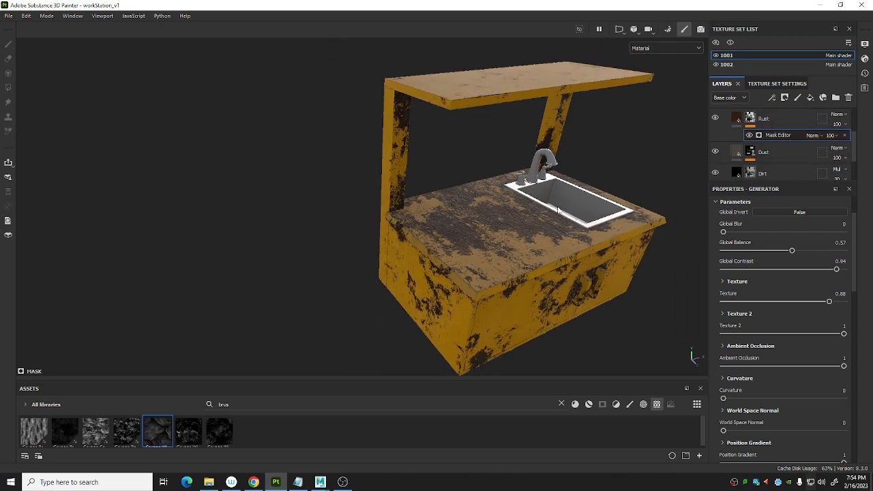
{"action": "left_click_drag", "start_coordinate": [533, 210], "coordinate": [498, 347], "text": "alt"}
{"action": "scroll", "coordinate": [784, 134], "scroll_direction": "up", "scroll_amount": 2}
{"action": "left_click", "coordinate": [724, 151]}
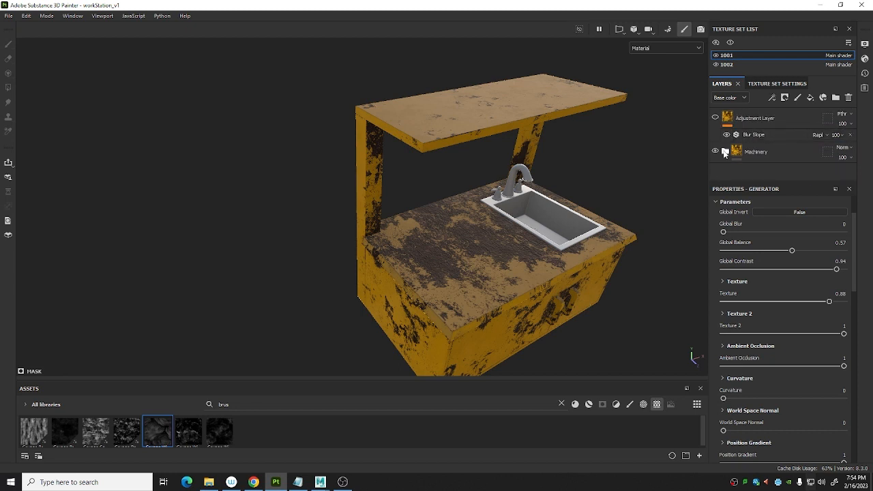
{"action": "left_click", "coordinate": [714, 117]}
{"action": "middle_click_drag", "start_coordinate": [545, 176], "coordinate": [557, 189], "text": "alt"}
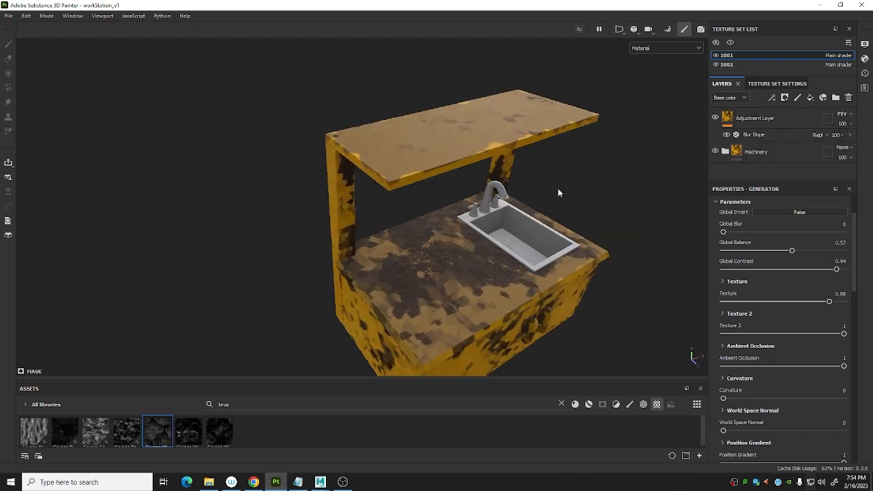
Add a fill layer above the Adjustment Layer and give it a black mask
{"action": "left_click", "coordinate": [801, 117]}
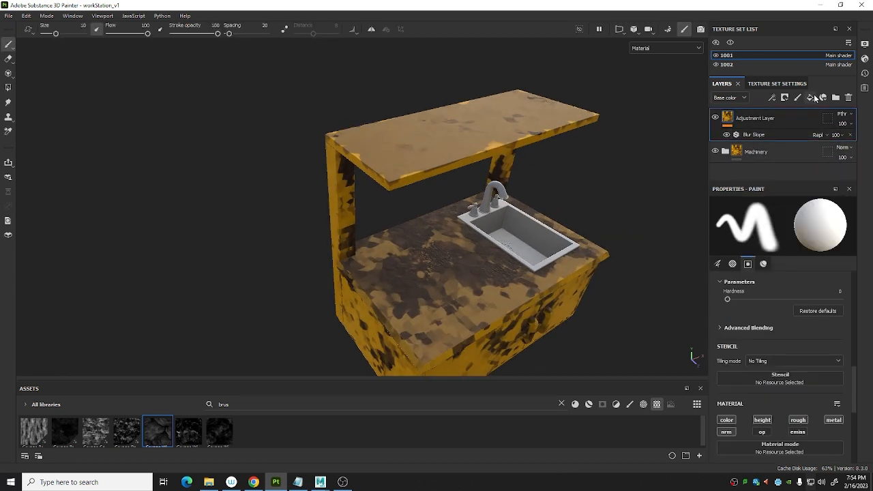
{"action": "left_click_drag", "start_coordinate": [546, 165], "coordinate": [501, 187], "text": "alt"}
{"action": "right_click_drag", "start_coordinate": [501, 187], "coordinate": [470, 195], "text": "alt"}
{"action": "left_click_drag", "start_coordinate": [470, 195], "coordinate": [472, 240], "text": "alt"}
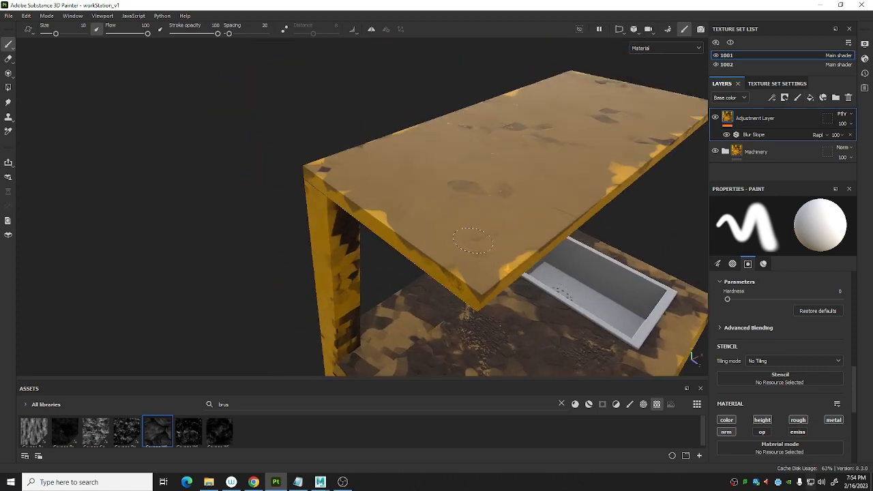
{"action": "left_click", "coordinate": [810, 98]}
{"action": "scroll", "coordinate": [788, 331], "scroll_direction": "down", "scroll_amount": 2}
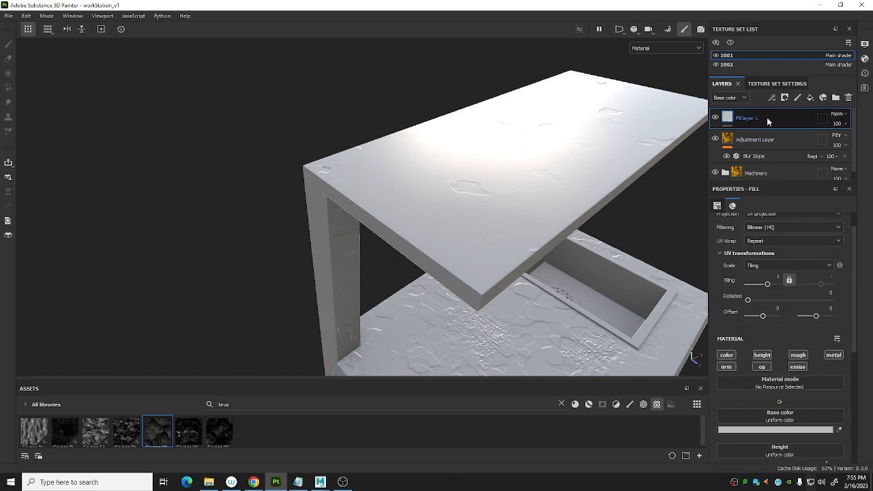
{"action": "right_click", "coordinate": [766, 117]}
{"action": "left_click", "coordinate": [763, 23]}
Add a Curvature generator to the fill layer's mask with Global Balance 0.23 and Global Contrast 0.75
{"action": "right_click", "coordinate": [791, 119]}
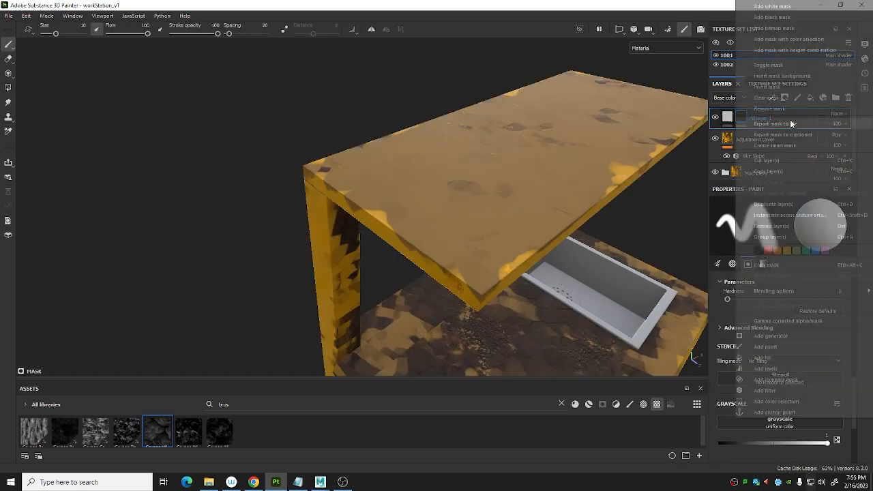
{"action": "left_click", "coordinate": [782, 318]}
{"action": "left_click", "coordinate": [782, 228]}
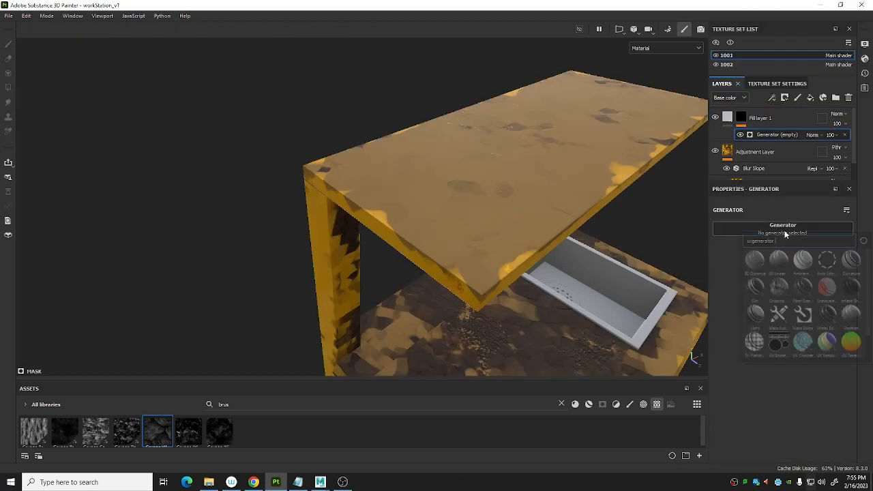
{"action": "left_click_drag", "start_coordinate": [582, 225], "coordinate": [481, 221], "text": "alt"}
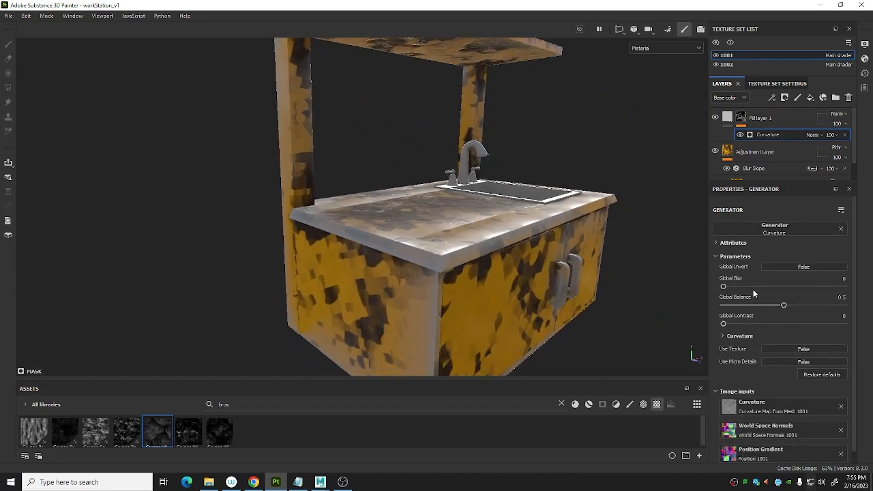
{"action": "left_click_drag", "start_coordinate": [735, 325], "coordinate": [751, 307]}
{"action": "left_click_drag", "start_coordinate": [518, 205], "coordinate": [549, 196], "text": "alt"}
Display only the Base color channel in the viewport
{"action": "left_click", "coordinate": [665, 48]}
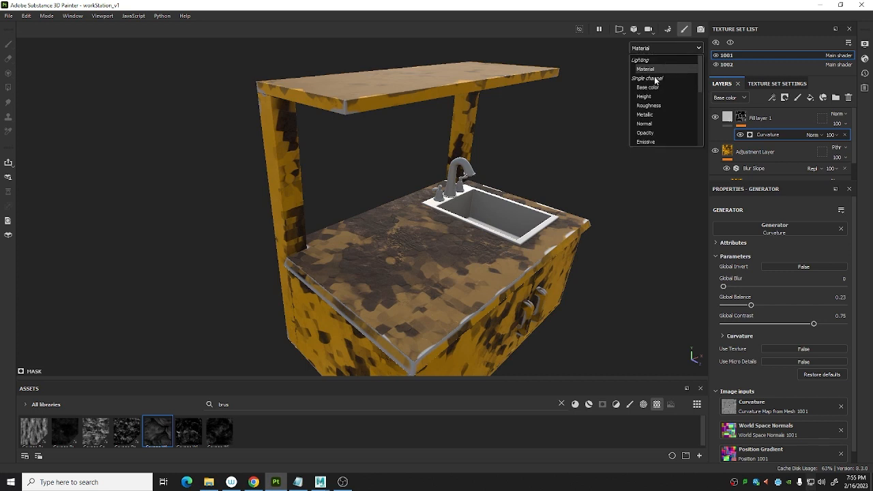
{"action": "left_click", "coordinate": [651, 88]}
{"action": "left_click_drag", "start_coordinate": [654, 83], "coordinate": [453, 250], "text": "alt"}
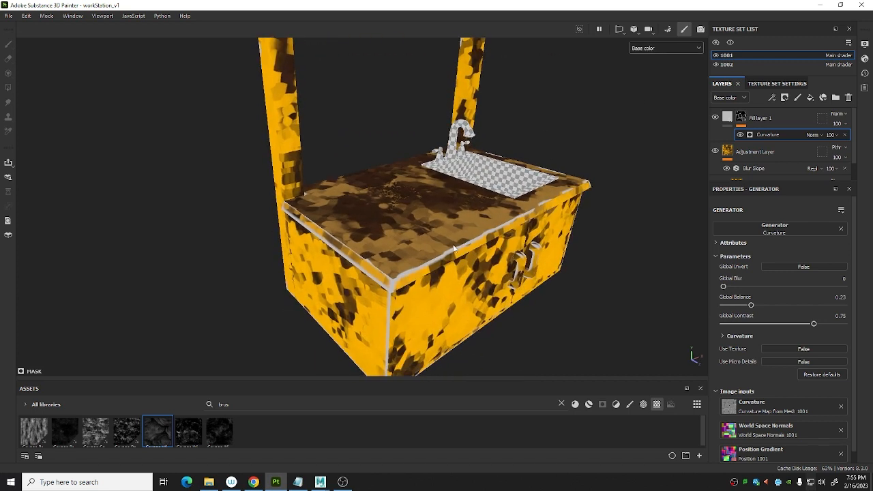
Set the fill layer's base color to yellow FFE73A
{"action": "left_click", "coordinate": [736, 120]}
{"action": "left_click", "coordinate": [784, 430]}
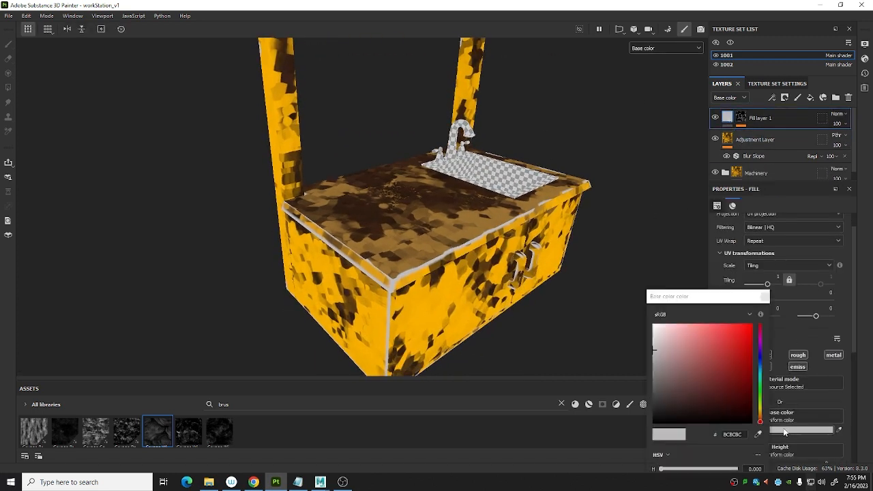
{"action": "left_click_drag", "start_coordinate": [704, 343], "coordinate": [728, 319]}
{"action": "left_click", "coordinate": [760, 408]}
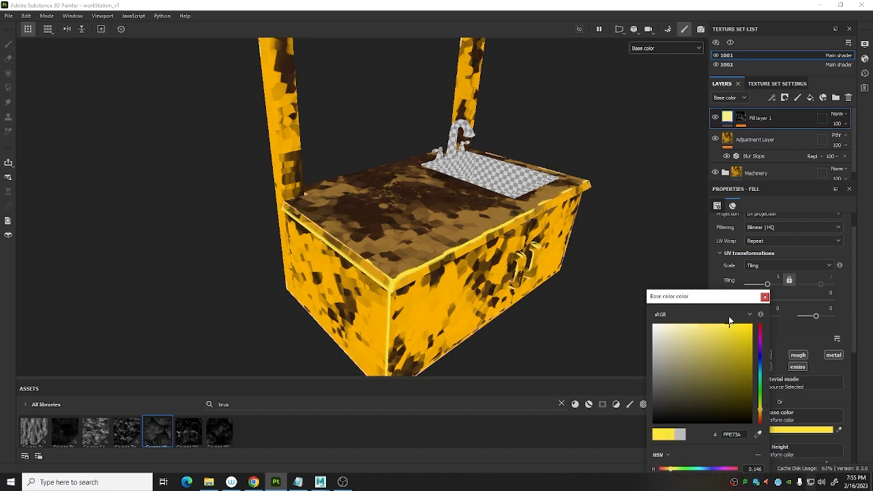
{"action": "left_click", "coordinate": [764, 297]}
Set the fill layer's blending mode to Linear dodge (Add) and its opacity to 44
{"action": "left_click", "coordinate": [837, 114]}
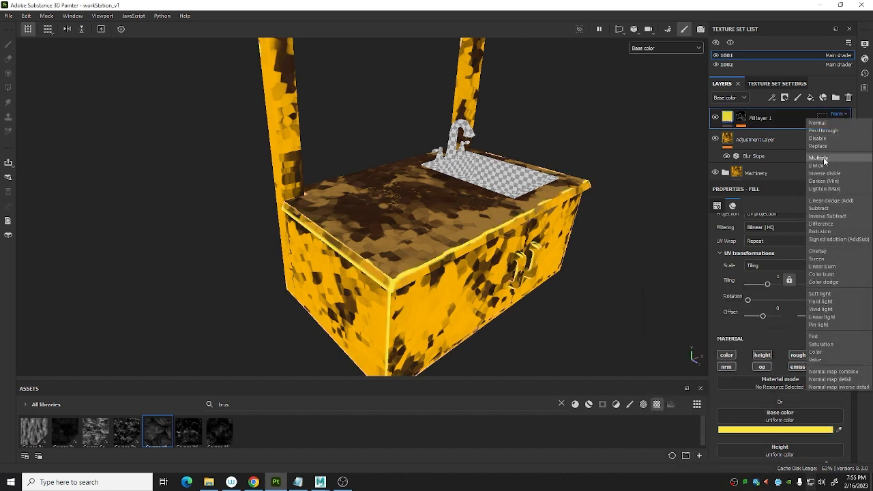
{"action": "left_click", "coordinate": [830, 200]}
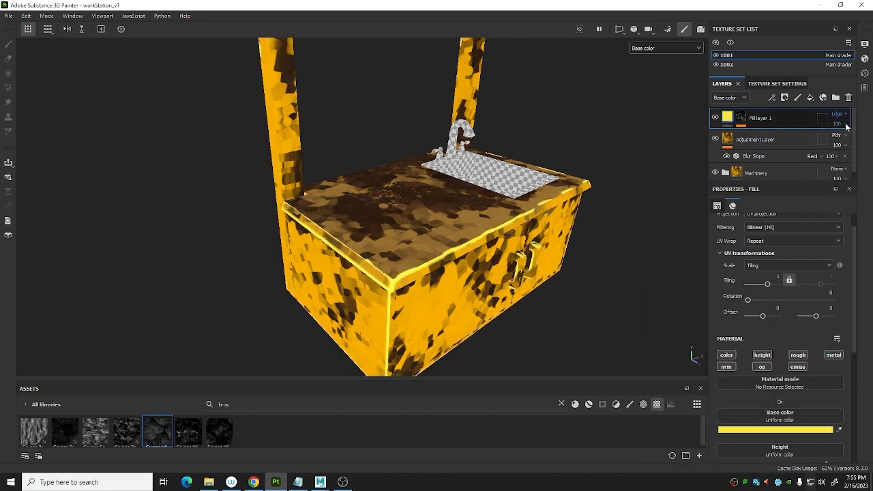
{"action": "left_click", "coordinate": [843, 140]}
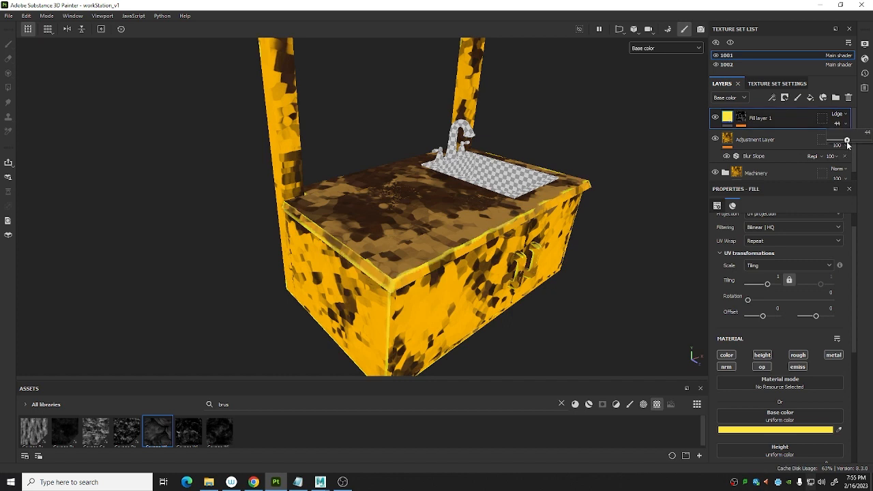
Lighten the fill layer's base color to pale yellow FFF18E
{"action": "left_click", "coordinate": [809, 430]}
{"action": "left_click_drag", "start_coordinate": [710, 341], "coordinate": [696, 310]}
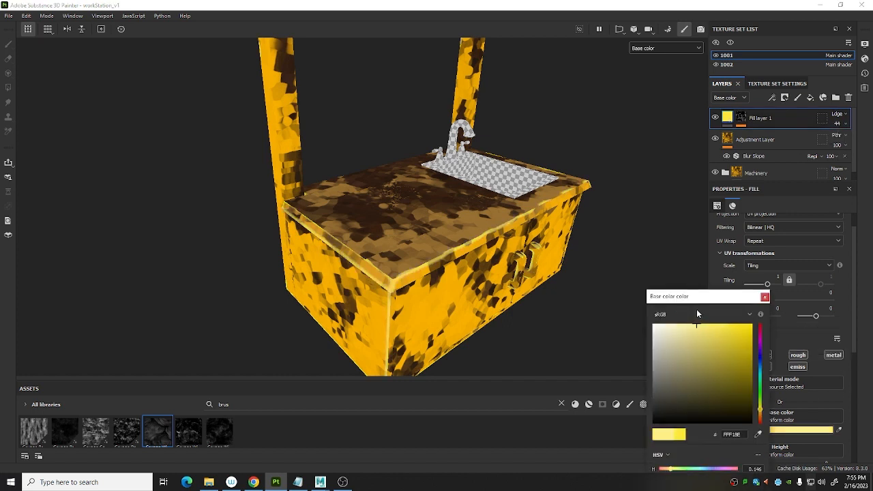
{"action": "left_click", "coordinate": [764, 297]}
Add a Paint effect above the Curvature generator on the fill layer's mask
{"action": "left_click_drag", "start_coordinate": [594, 230], "coordinate": [601, 258], "text": "alt"}
{"action": "scroll", "coordinate": [438, 252], "scroll_direction": "up", "scroll_amount": 5}
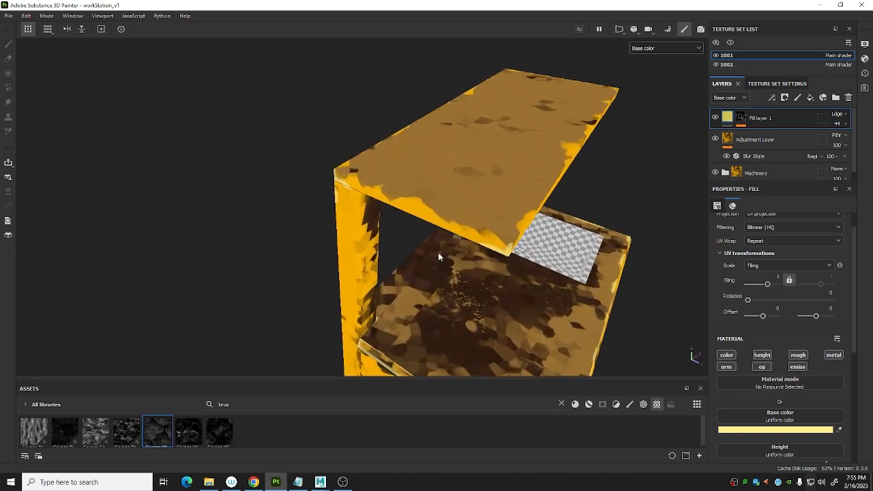
{"action": "mouse_move", "coordinate": [437, 252]}
{"action": "left_mouse_down", "text": "alt"}
{"action": "mouse_move", "coordinate": [378, 218]}
{"action": "mouse_move", "coordinate": [401, 214]}
{"action": "mouse_move", "coordinate": [428, 255]}
{"action": "left_mouse_up", "text": "alt"}
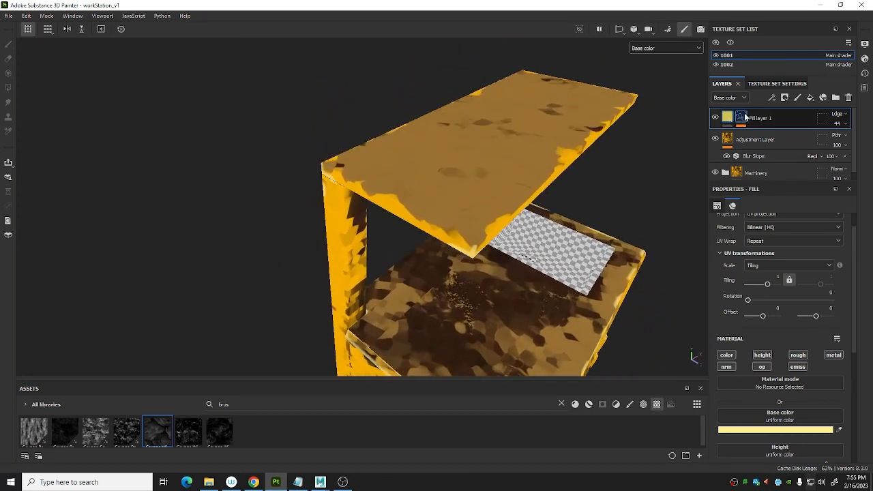
{"action": "left_click", "coordinate": [753, 122]}
{"action": "right_click", "coordinate": [788, 114]}
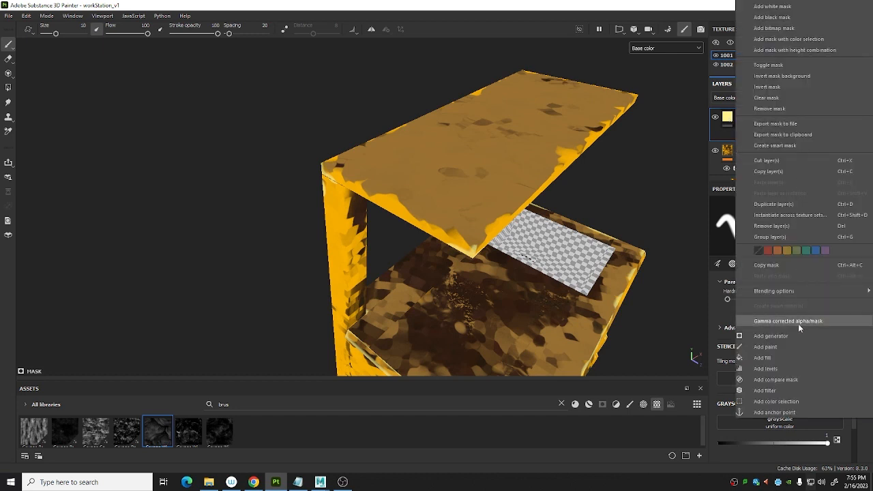
{"action": "left_click", "coordinate": [788, 326]}
{"action": "left_click", "coordinate": [457, 197]}
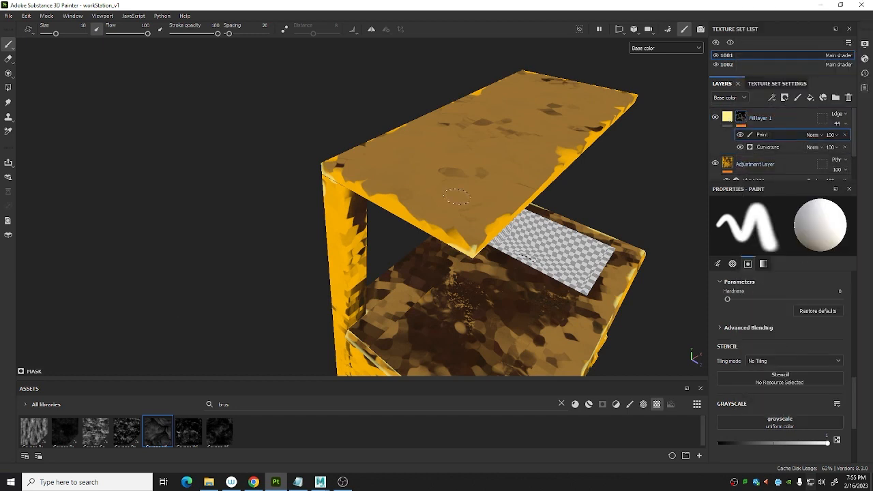
Choose the first Artistic brush, reduce its size to 5.23 and paint a highlight along the roof panel's near short edge
{"action": "left_click", "coordinate": [629, 404]}
{"action": "left_click", "coordinate": [127, 430]}
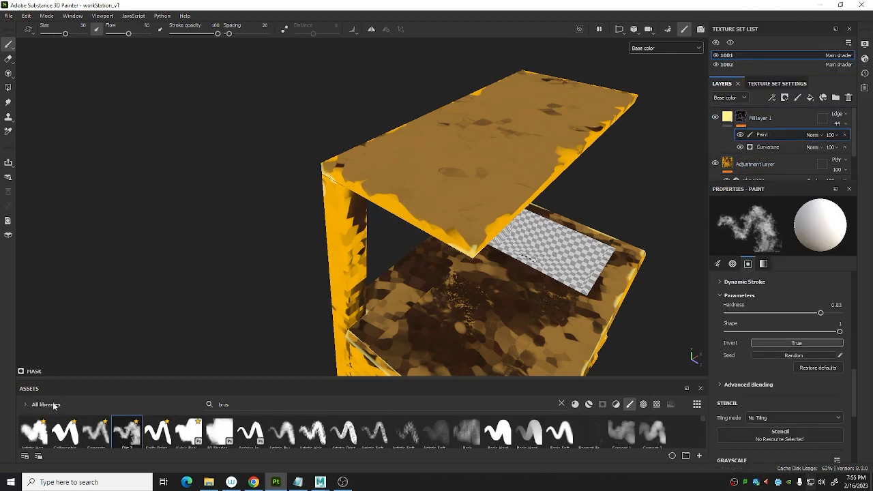
{"action": "left_click", "coordinate": [33, 430]}
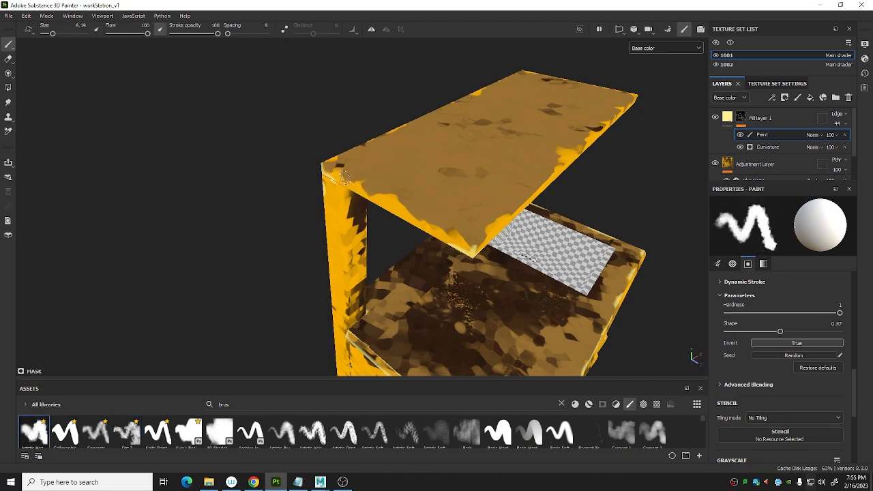
{"action": "key", "text": "bracketleft"}
{"action": "mouse_move", "coordinate": [400, 207]}
{"action": "left_mouse_down", "text": "alt"}
{"action": "mouse_move", "coordinate": [462, 197]}
{"action": "mouse_move", "coordinate": [497, 248]}
{"action": "mouse_move", "coordinate": [444, 251]}
{"action": "mouse_move", "coordinate": [510, 266]}
{"action": "left_mouse_up", "text": "alt"}
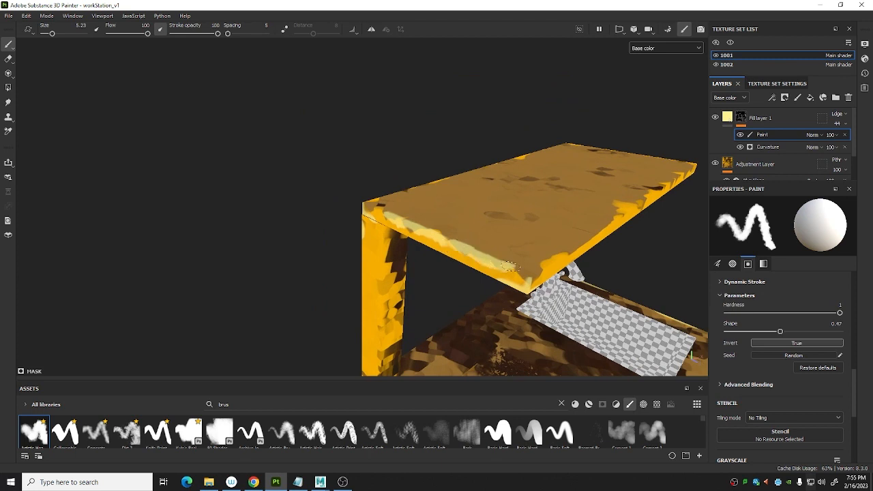
Select the Curvature generator and display the whole workstation with its full material instead of base color only
{"action": "left_click", "coordinate": [768, 146]}
{"action": "key", "text": "f"}
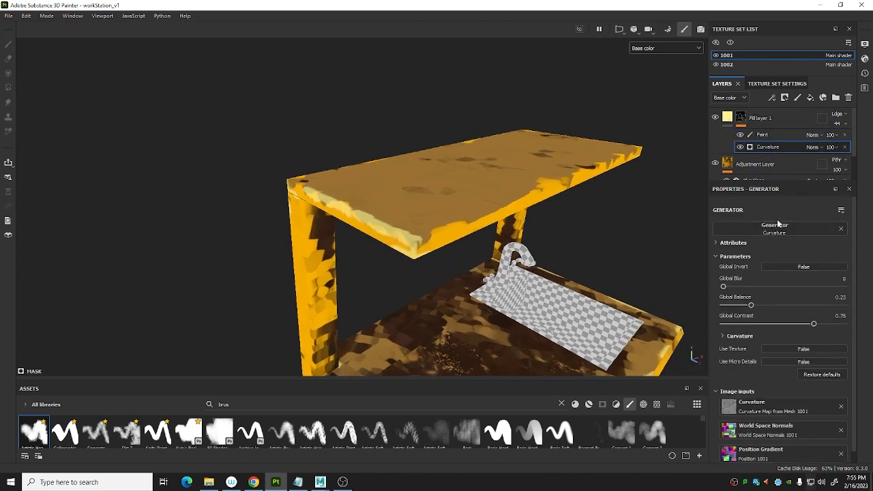
{"action": "mouse_move", "coordinate": [556, 279]}
{"action": "left_mouse_down", "text": "alt"}
{"action": "mouse_move", "coordinate": [512, 190]}
{"action": "mouse_move", "coordinate": [459, 253]}
{"action": "left_mouse_up", "text": "alt"}
{"action": "left_click", "coordinate": [670, 50]}
{"action": "left_click", "coordinate": [651, 71]}
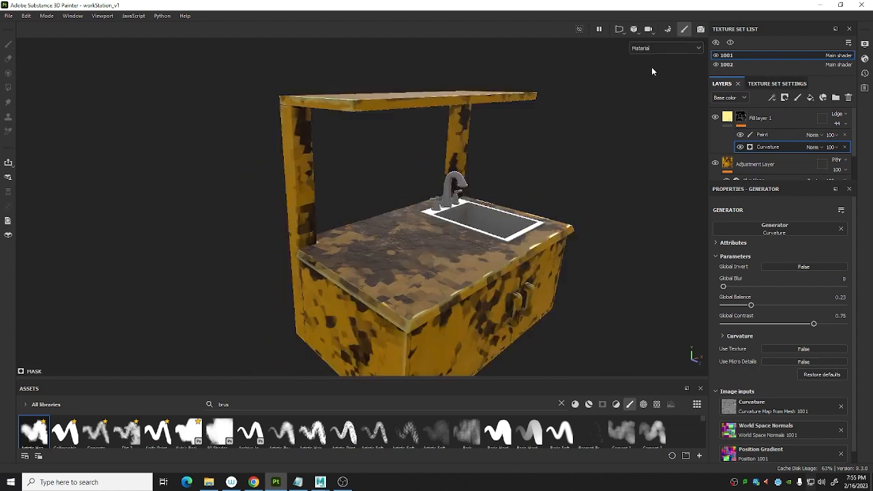
{"action": "left_click_drag", "start_coordinate": [651, 71], "coordinate": [456, 191], "text": "alt"}
Show the brush-related texture maps in an enlarged asset library
{"action": "left_click", "coordinate": [656, 404]}
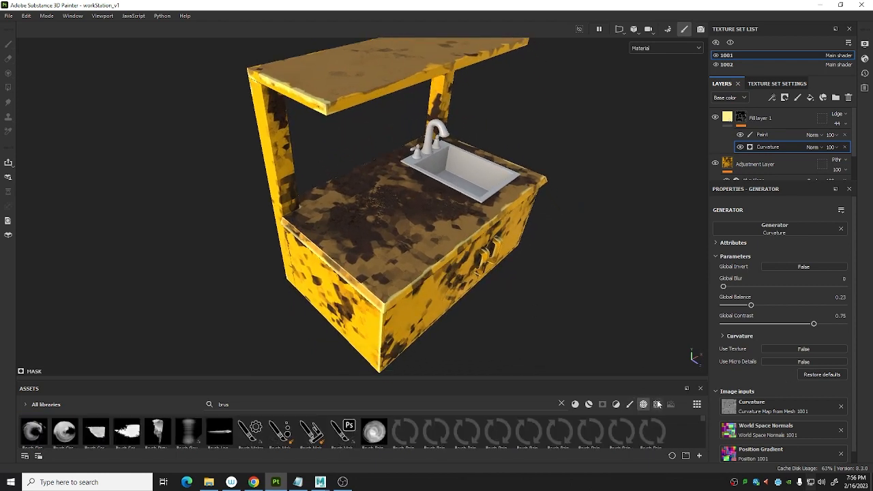
{"action": "left_click_drag", "start_coordinate": [616, 380], "coordinate": [617, 256]}
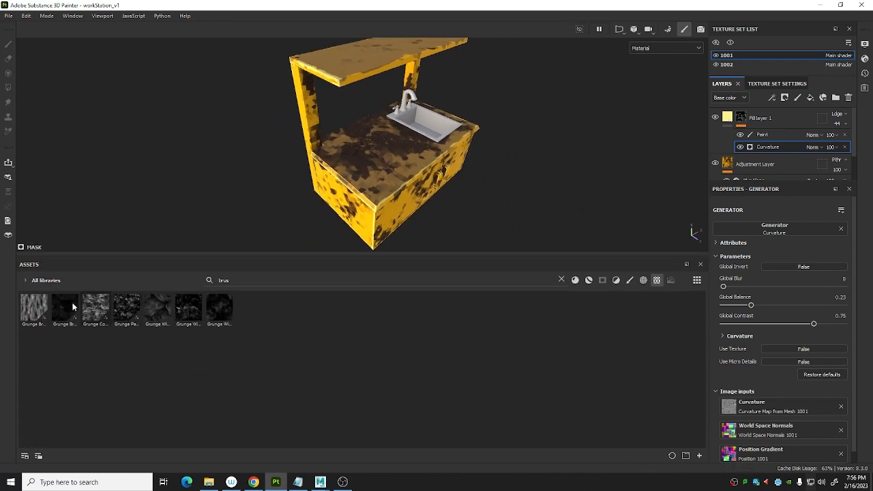
{"action": "left_click_drag", "start_coordinate": [398, 222], "coordinate": [441, 217], "text": "alt"}
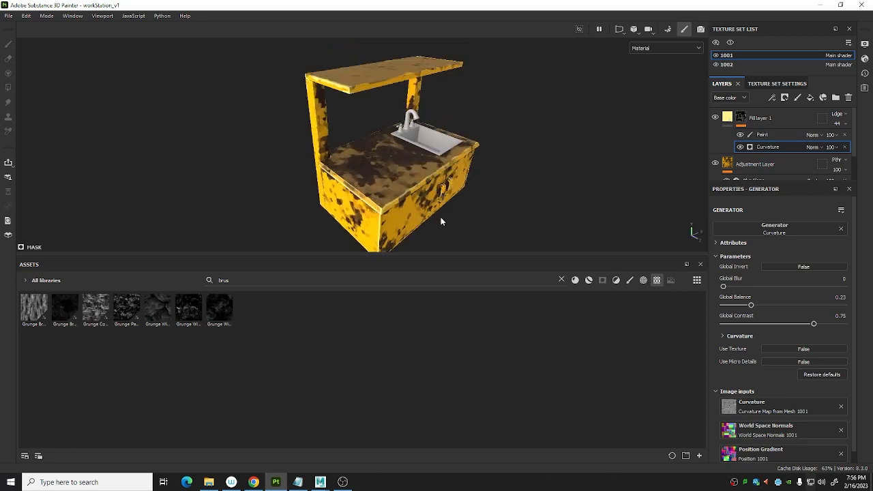
Switch to Notepad to check the topic list's Blur slope filter entry, and return to Substance 3D Painter
{"action": "left_click", "coordinate": [298, 482]}
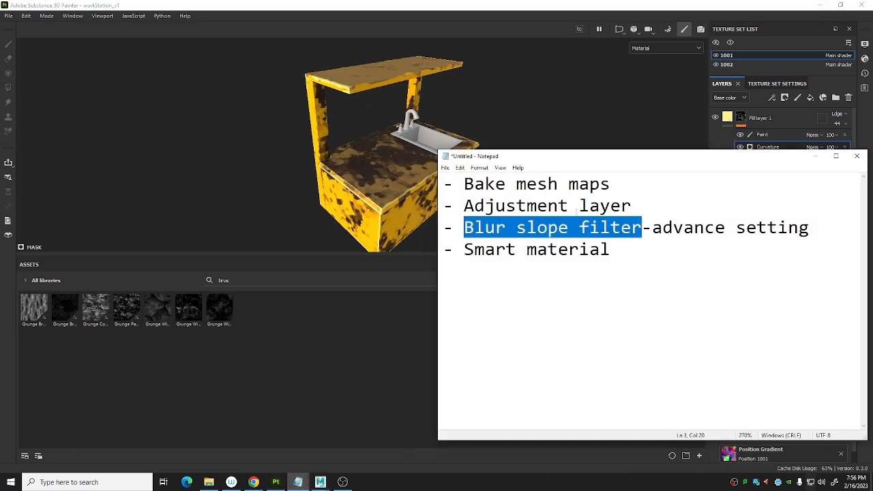
{"action": "left_click", "coordinate": [579, 225]}
{"action": "left_click", "coordinate": [815, 156]}
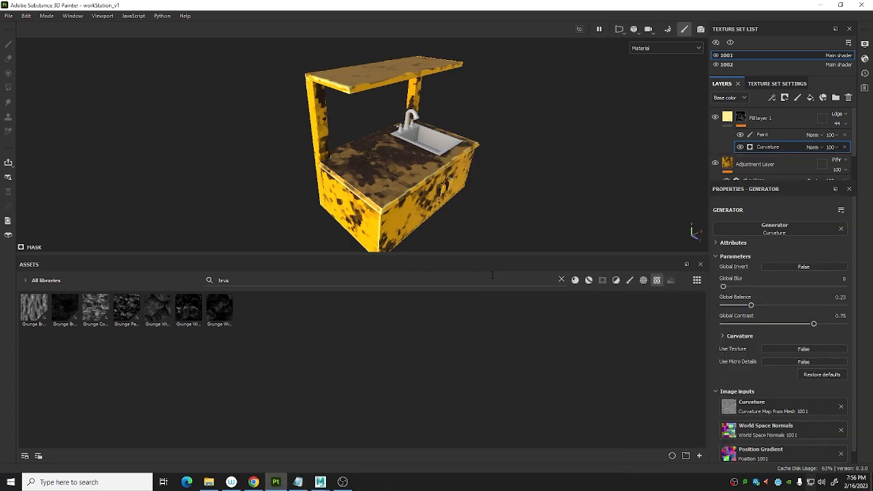
Shrink the asset library, select the Adjustment Layer and enlarge the layer stack so all its layers fit
{"action": "left_click_drag", "start_coordinate": [489, 256], "coordinate": [481, 379]}
{"action": "left_click_drag", "start_coordinate": [423, 225], "coordinate": [440, 205], "text": "alt"}
{"action": "scroll", "coordinate": [440, 205], "scroll_direction": "up", "scroll_amount": 2}
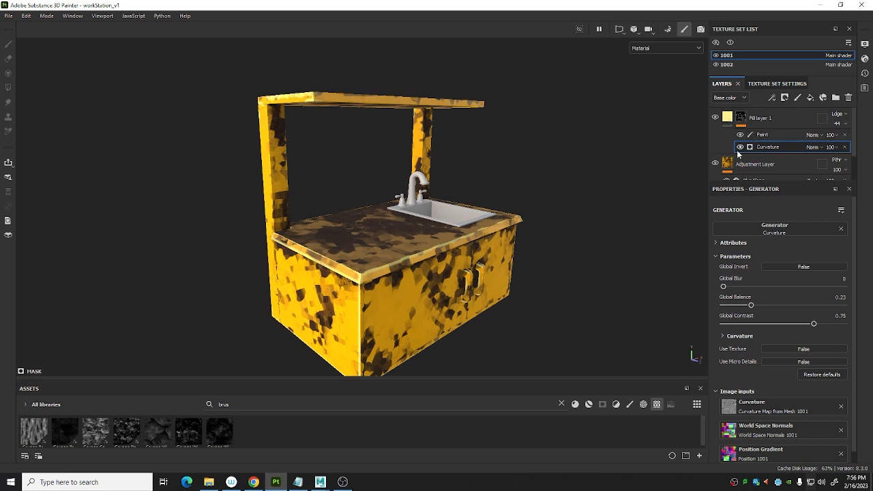
{"action": "left_click", "coordinate": [759, 167]}
{"action": "scroll", "coordinate": [784, 162], "scroll_direction": "down", "scroll_amount": 1}
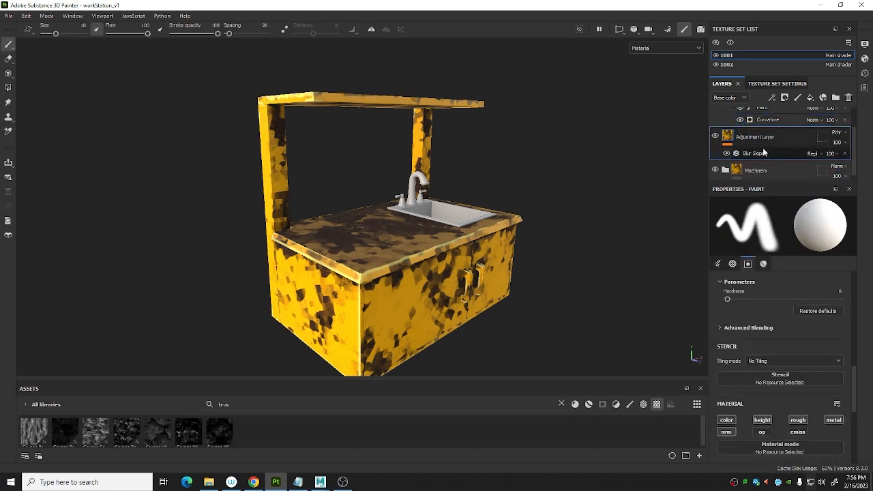
{"action": "left_click_drag", "start_coordinate": [456, 195], "coordinate": [488, 191], "text": "alt"}
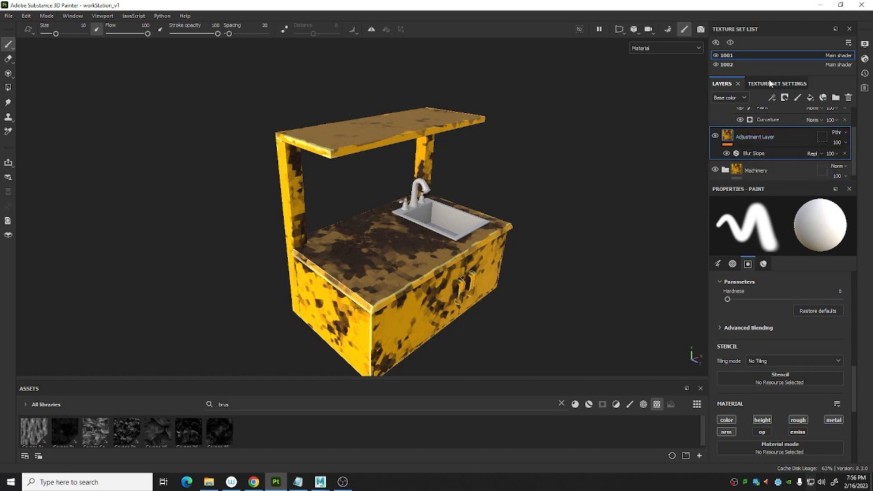
{"action": "left_click_drag", "start_coordinate": [790, 181], "coordinate": [786, 290]}
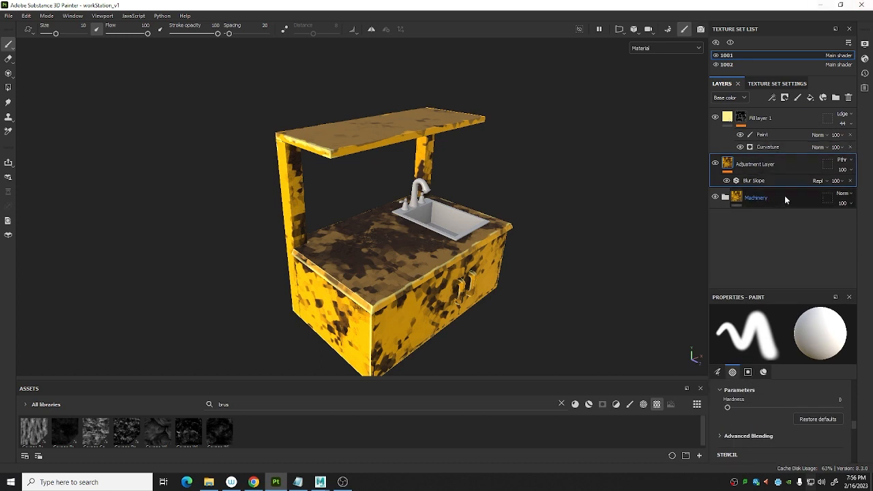
{"action": "left_click", "coordinate": [784, 198], "text": "ctrl"}
{"action": "left_click", "coordinate": [788, 121], "text": "ctrl"}
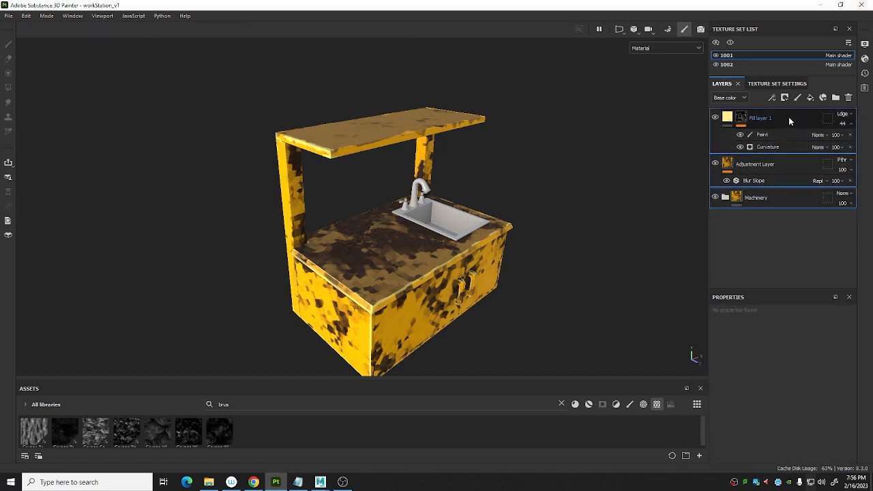
{"action": "key", "text": "ctrl+g"}
{"action": "left_click", "coordinate": [725, 118]}
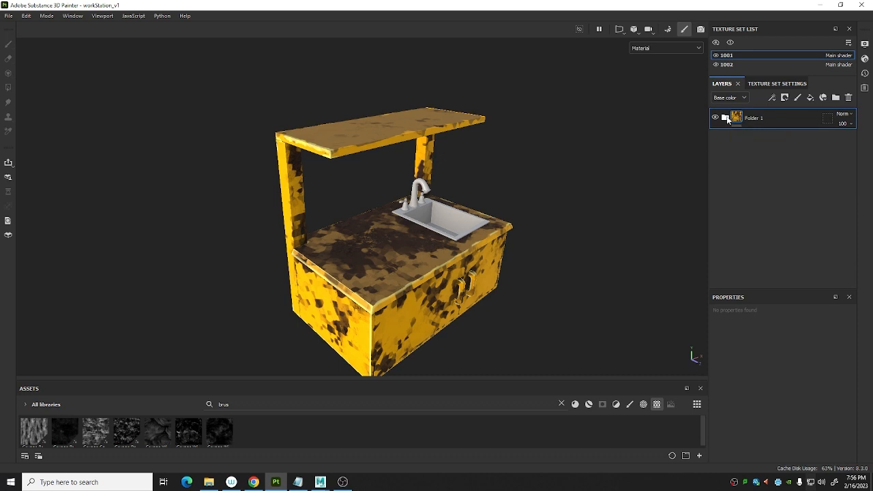
{"action": "left_click", "coordinate": [725, 119]}
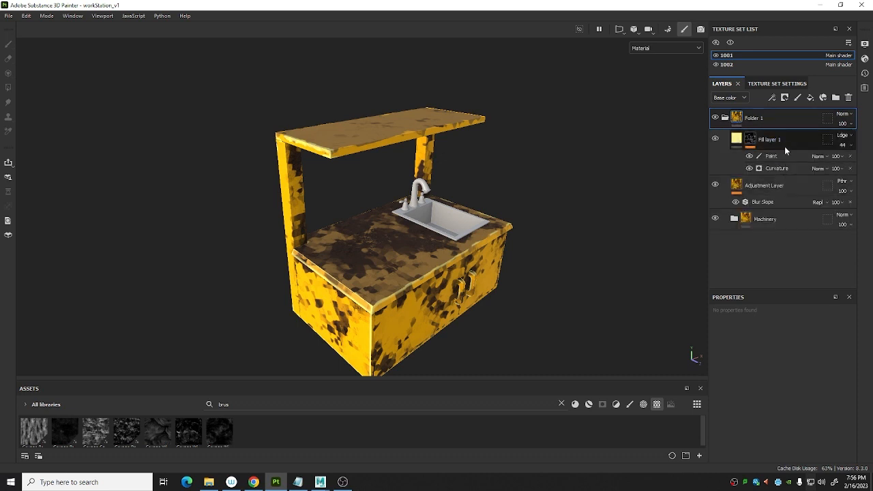
{"action": "key", "text": "ctrl+z"}
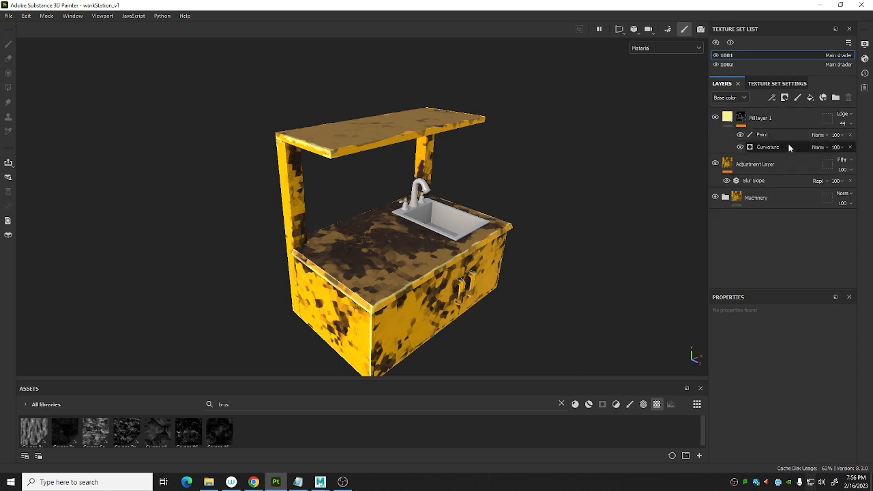
Group Fill layer 1, Adjustment Layer and the Machinery folder into a new folder named smartMAT_TEST
{"action": "left_click", "coordinate": [799, 125]}
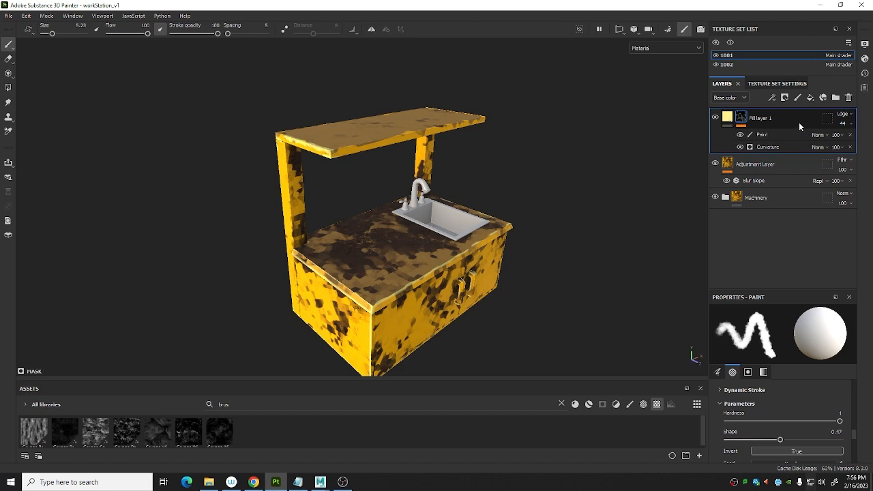
{"action": "left_click", "coordinate": [783, 197], "text": "shift"}
{"action": "key", "text": "ctrl+g"}
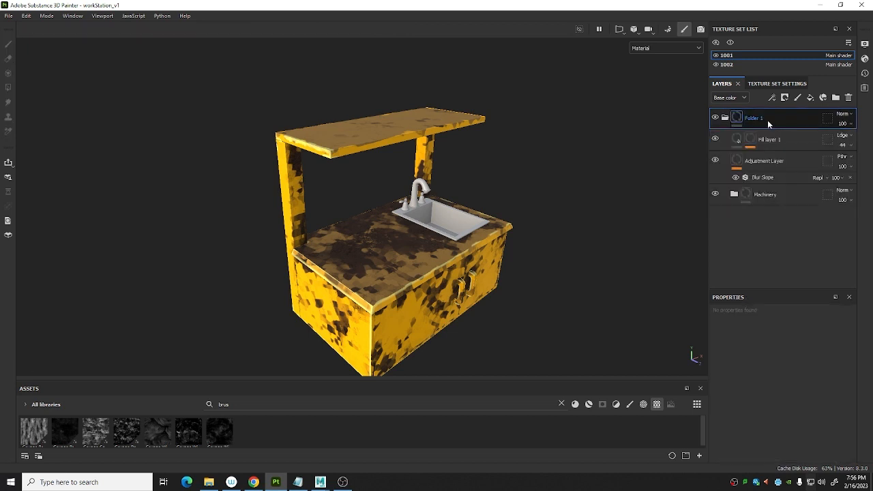
{"action": "double_click", "coordinate": [767, 119]}
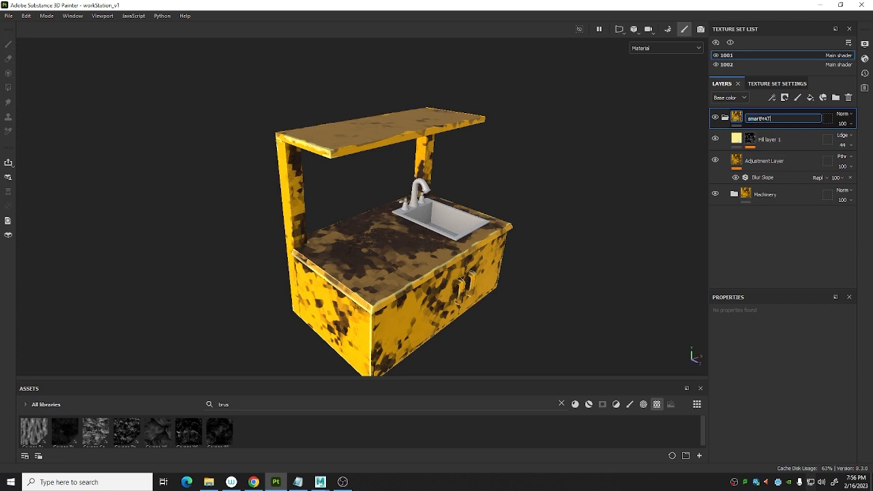
{"action": "type", "text": "smartMAT_TEST"}
{"action": "key", "text": "Return"}
Examine the layers inside the Machinery folder and collapse the whole smartMAT_TEST folder
{"action": "left_click", "coordinate": [784, 195]}
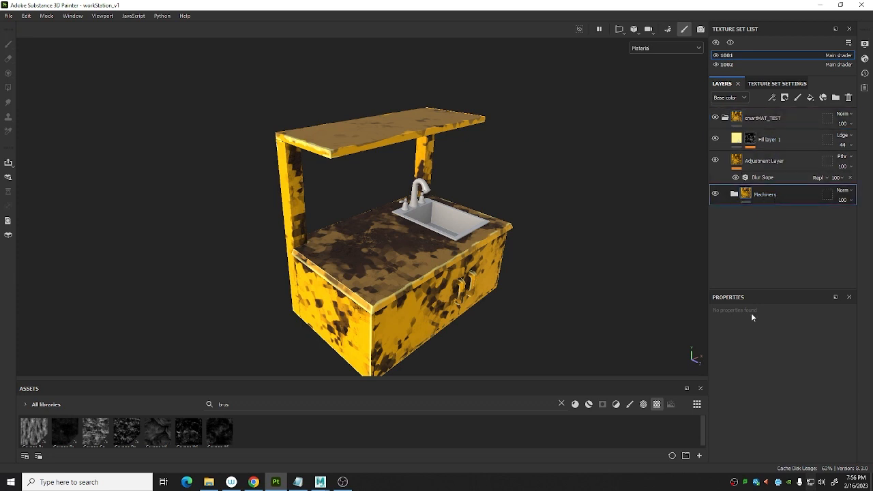
{"action": "left_click", "coordinate": [734, 196]}
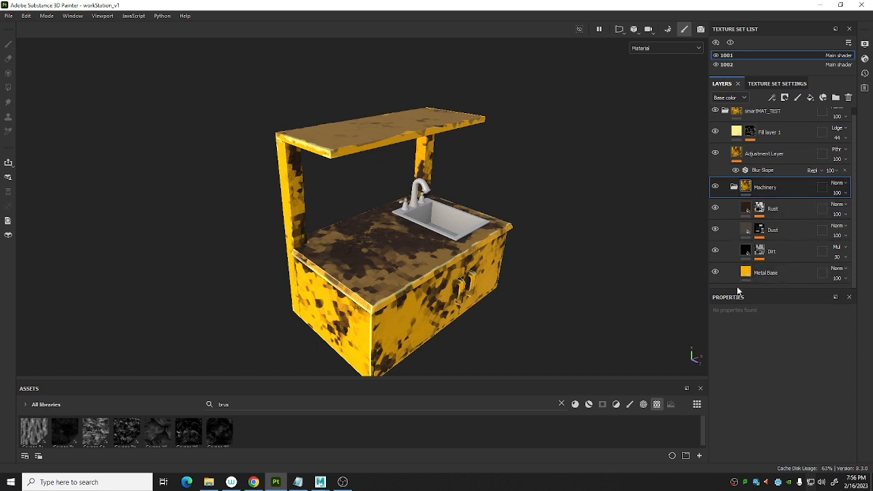
{"action": "left_click", "coordinate": [734, 188]}
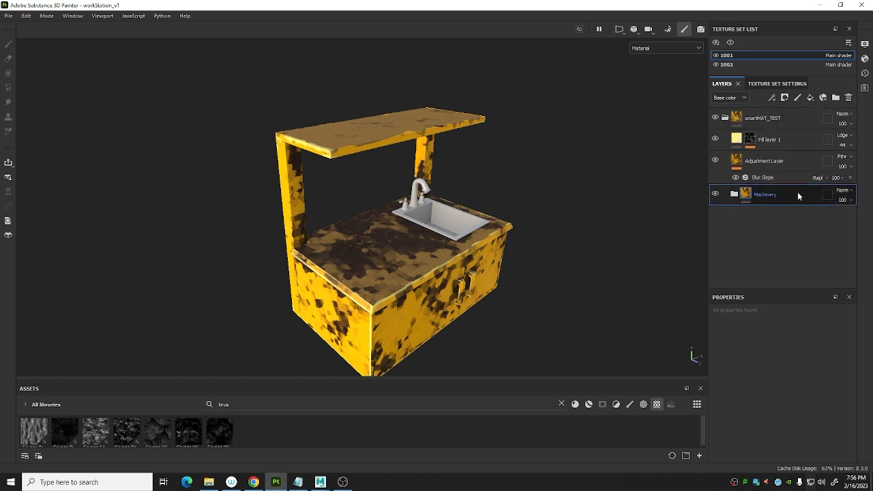
{"action": "left_click", "coordinate": [725, 118]}
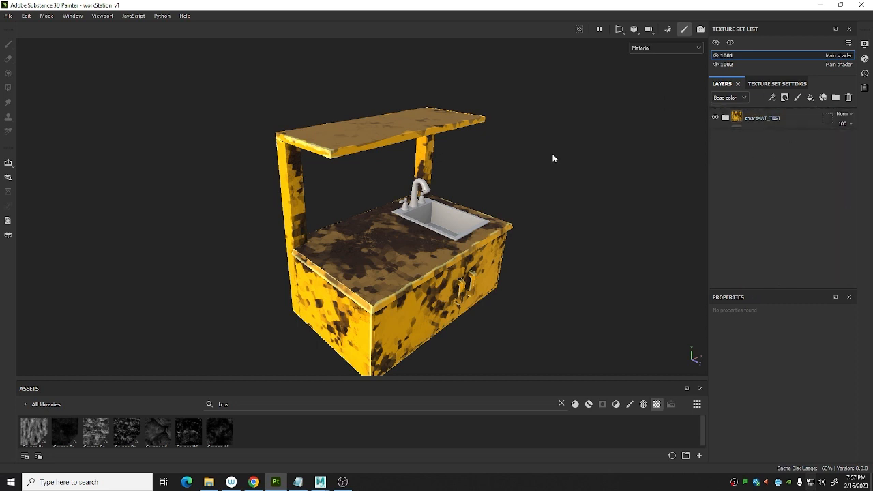
{"action": "middle_click_drag", "start_coordinate": [479, 227], "coordinate": [460, 202]}
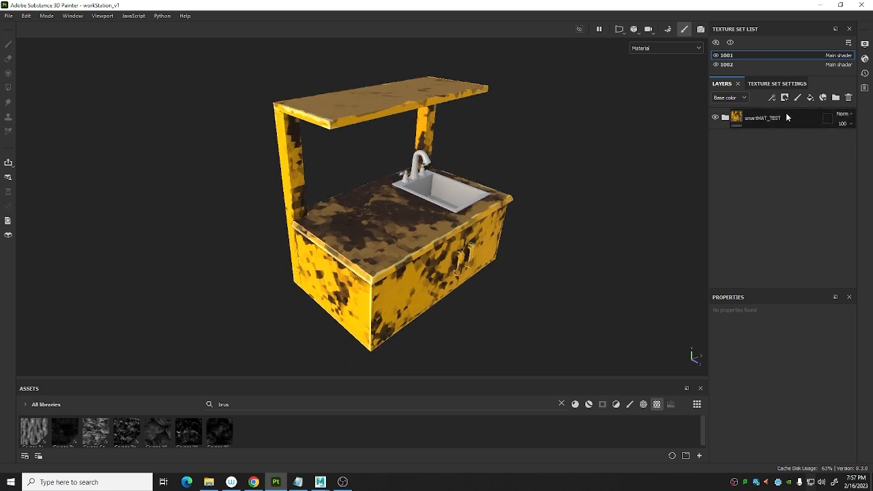
Create a smart material from the smartMAT_TEST folder and preview it in the enlarged asset library
{"action": "right_click", "coordinate": [793, 114]}
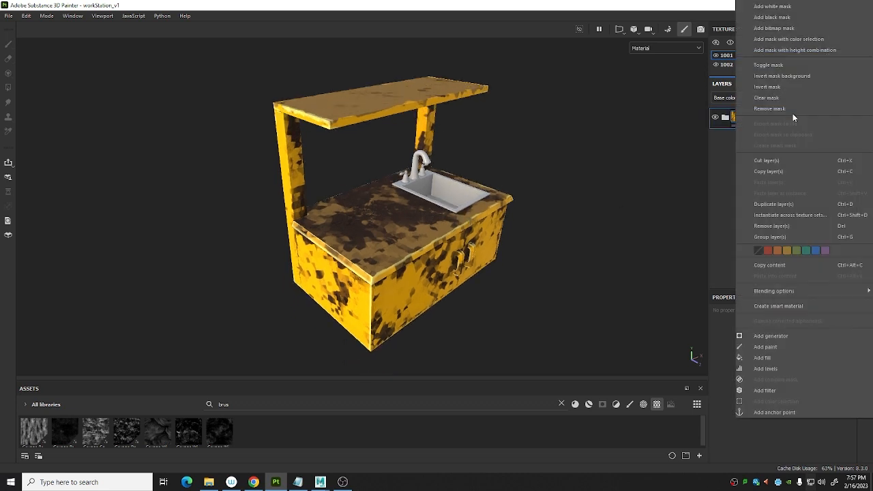
{"action": "left_click", "coordinate": [783, 306]}
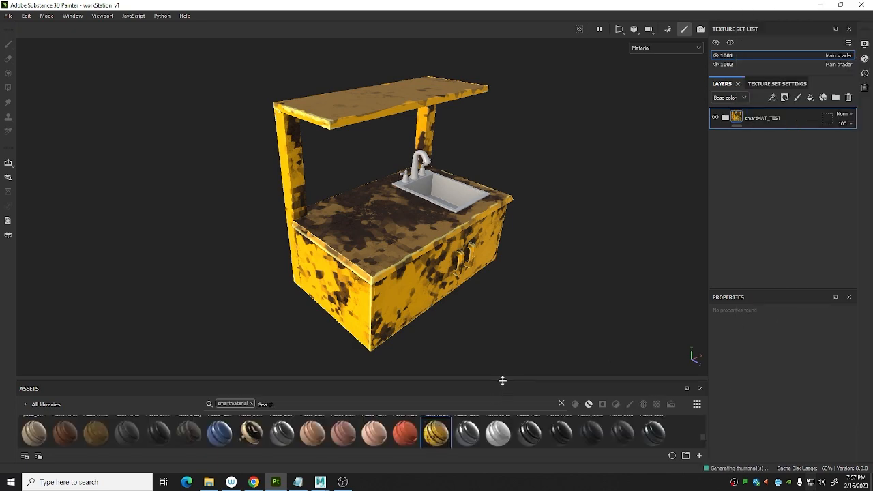
{"action": "left_click_drag", "start_coordinate": [500, 380], "coordinate": [518, 152]}
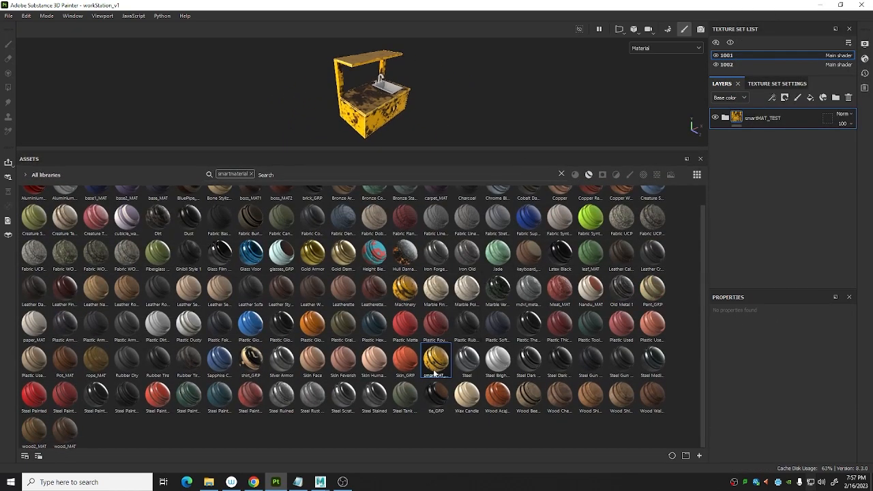
{"action": "mouse_move", "coordinate": [436, 371]}
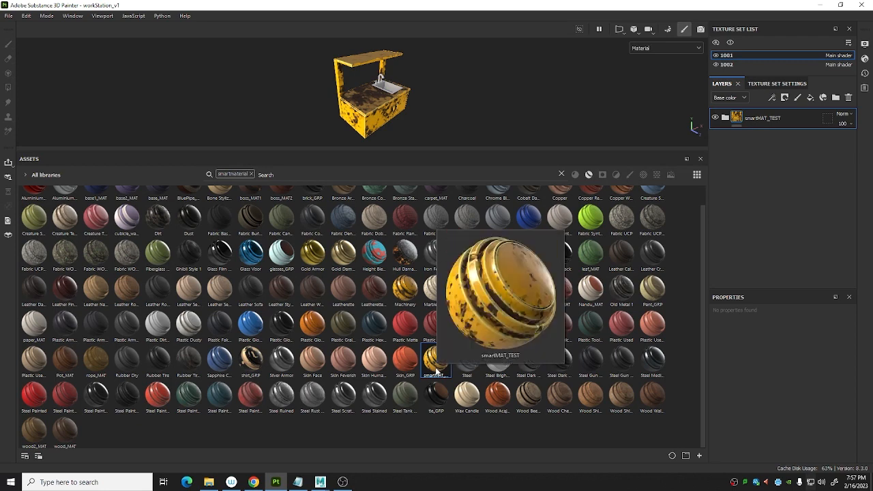
In texture set 1002, delete Layer 1 and apply the smartMAT_TEST smart material to the sink
{"action": "left_click", "coordinate": [744, 66]}
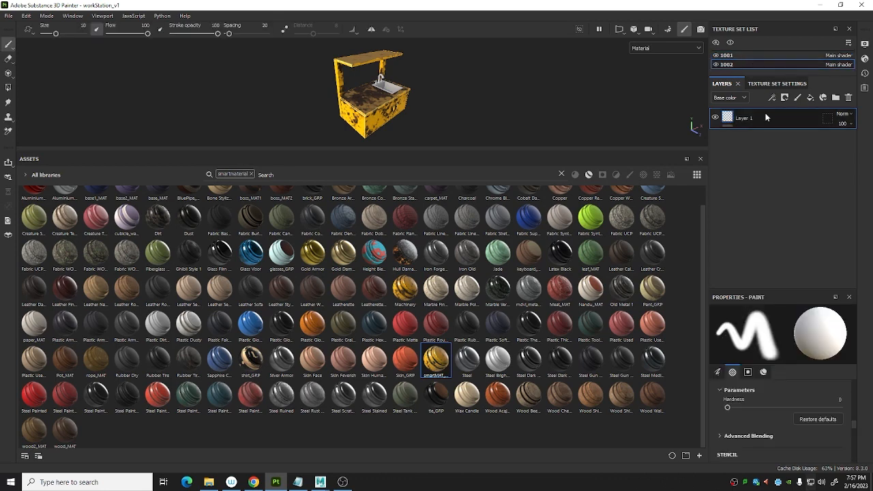
{"action": "key", "text": "Delete"}
{"action": "scroll", "coordinate": [421, 81], "scroll_direction": "up", "scroll_amount": 8}
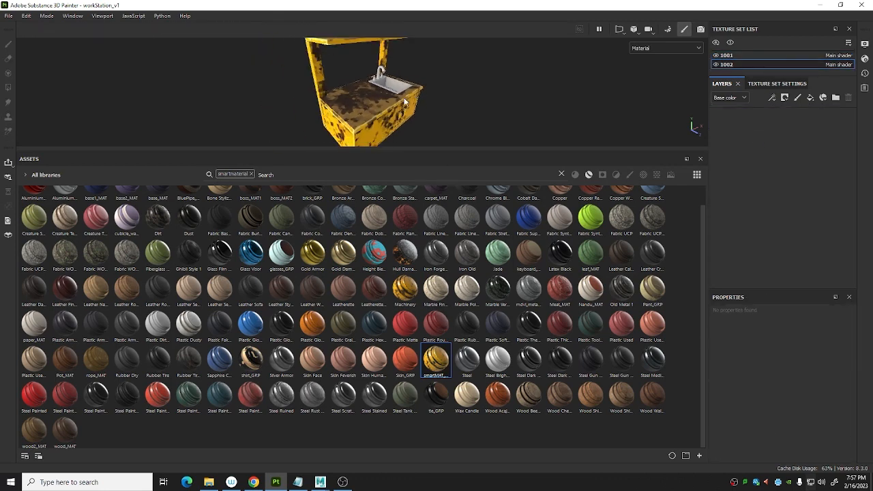
{"action": "scroll", "coordinate": [393, 87], "scroll_direction": "up", "scroll_amount": 5}
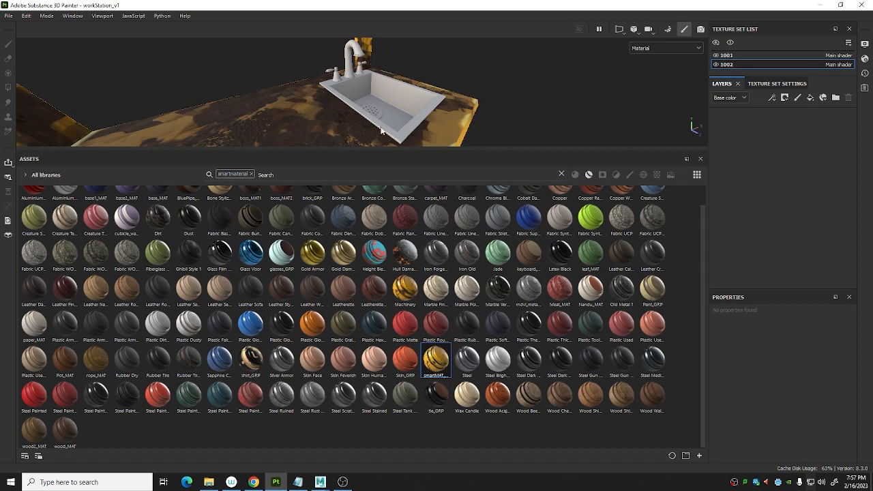
{"action": "left_click_drag", "start_coordinate": [441, 360], "coordinate": [740, 123]}
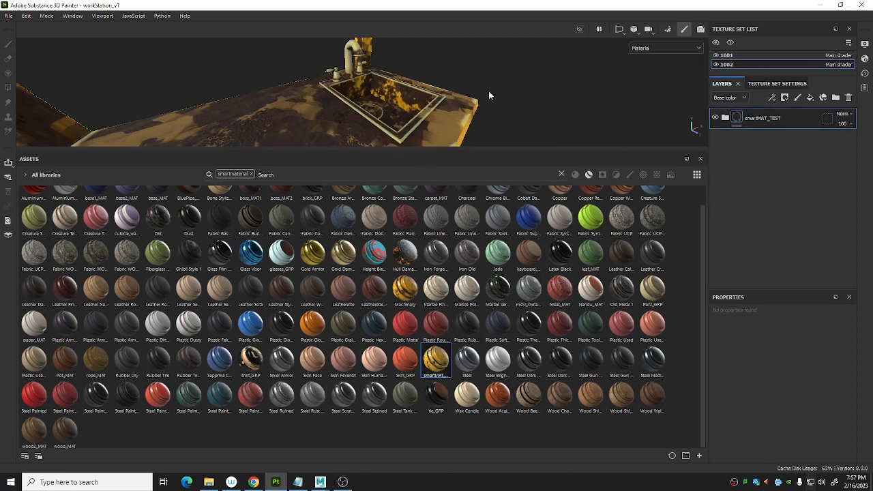
Set the Global Balance of the Curvature generator on the sink's Fill layer 1 mask to 0.03
{"action": "left_click_drag", "start_coordinate": [437, 86], "coordinate": [604, 323], "text": "alt"}
{"action": "scroll", "coordinate": [456, 241], "scroll_direction": "down", "scroll_amount": 3}
{"action": "left_click_drag", "start_coordinate": [456, 242], "coordinate": [406, 201], "text": "alt"}
{"action": "left_click", "coordinate": [728, 119]}
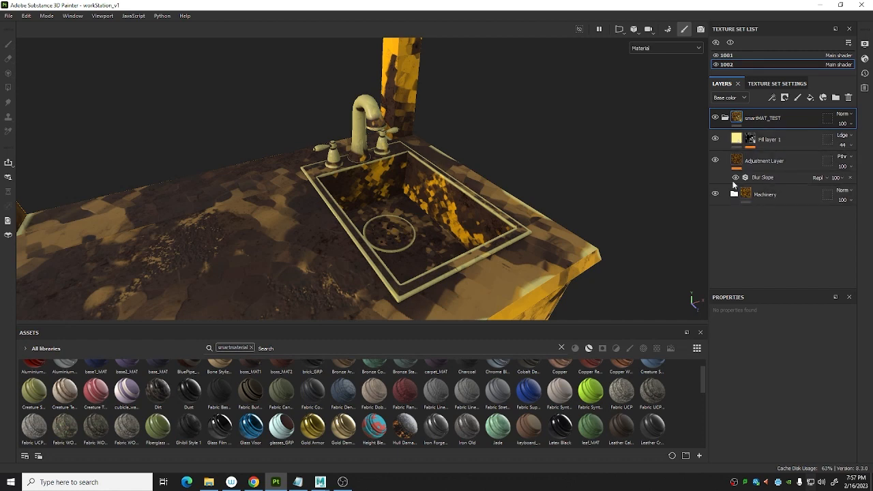
{"action": "left_click", "coordinate": [750, 139]}
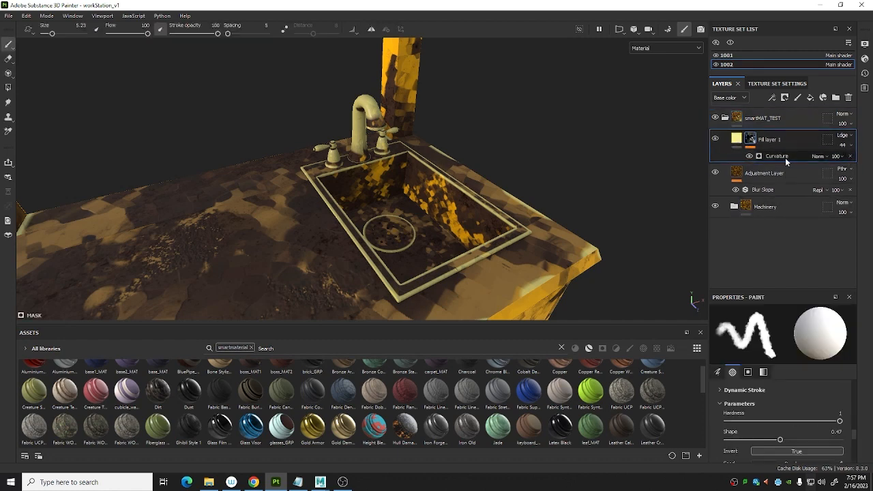
{"action": "left_click", "coordinate": [776, 156]}
{"action": "scroll", "coordinate": [756, 402], "scroll_direction": "down", "scroll_amount": 2}
{"action": "left_click_drag", "start_coordinate": [742, 388], "coordinate": [727, 386]}
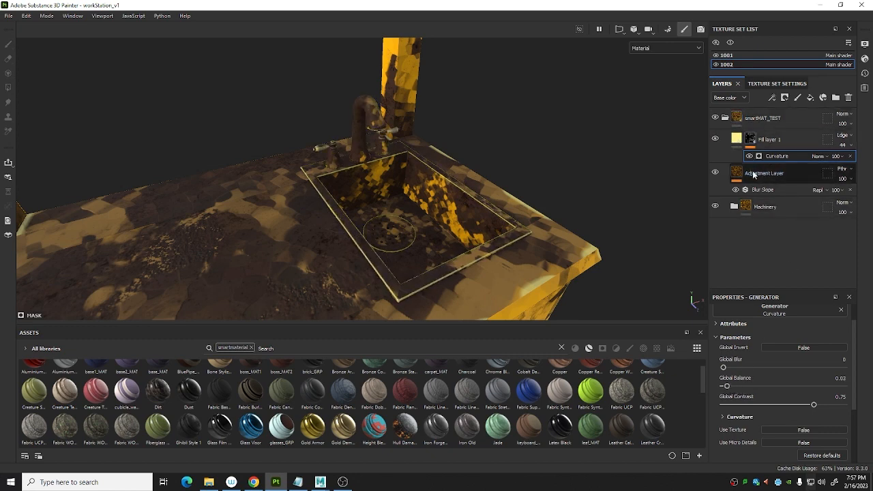
Move Fill layer 1 below the Adjustment Layer inside the smartMAT_TEST folder and check the sink's edges
{"action": "left_click", "coordinate": [799, 139]}
{"action": "left_click_drag", "start_coordinate": [802, 143], "coordinate": [797, 185]}
{"action": "left_click_drag", "start_coordinate": [418, 253], "coordinate": [399, 232], "text": "alt"}
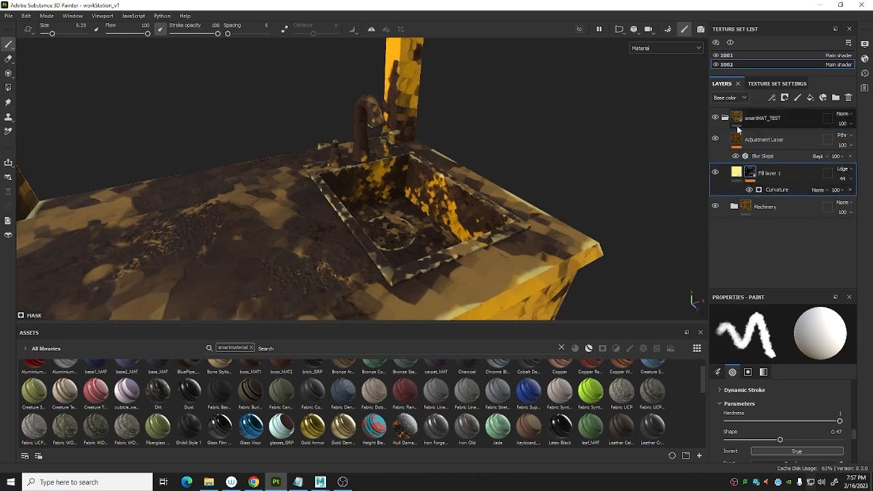
Set the Global Balance of the Mask Editor on the Machinery folder's Rust layer to 0.25 and check the sink
{"action": "middle_click_drag", "start_coordinate": [379, 189], "coordinate": [411, 201], "text": "alt"}
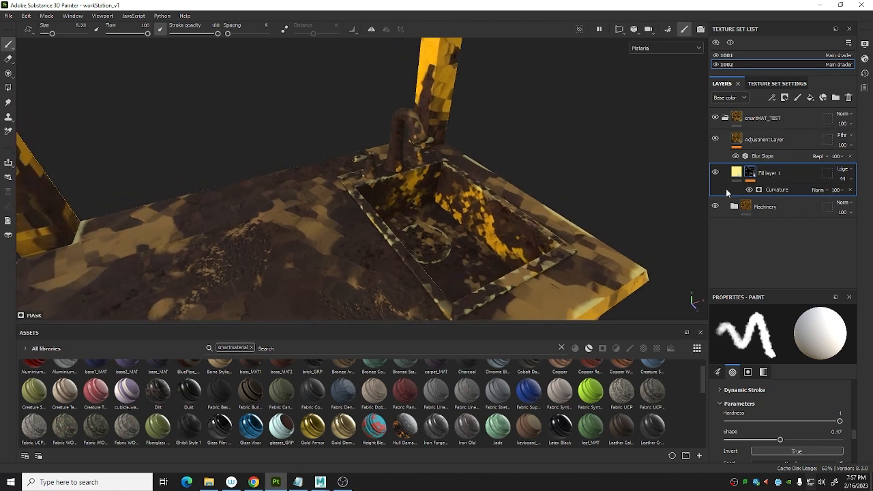
{"action": "left_click", "coordinate": [734, 206]}
{"action": "scroll", "coordinate": [778, 225], "scroll_direction": "down", "scroll_amount": 1}
{"action": "left_click", "coordinate": [783, 227]}
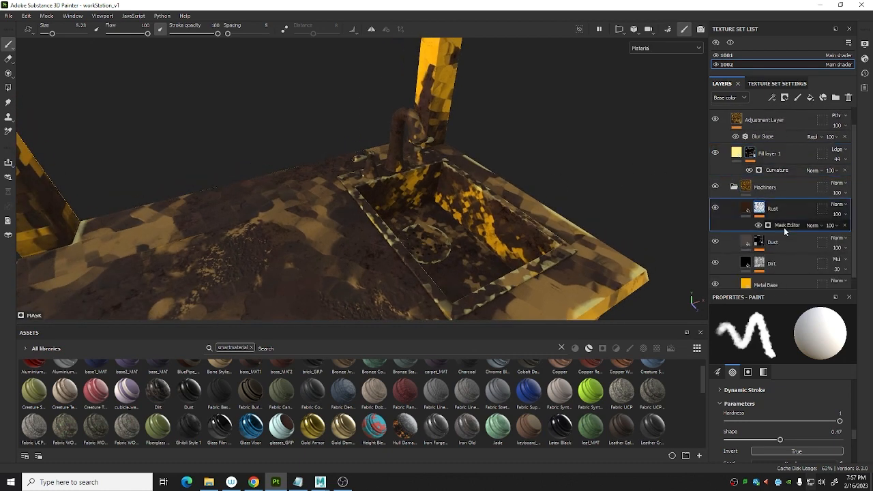
{"action": "left_click", "coordinate": [785, 225]}
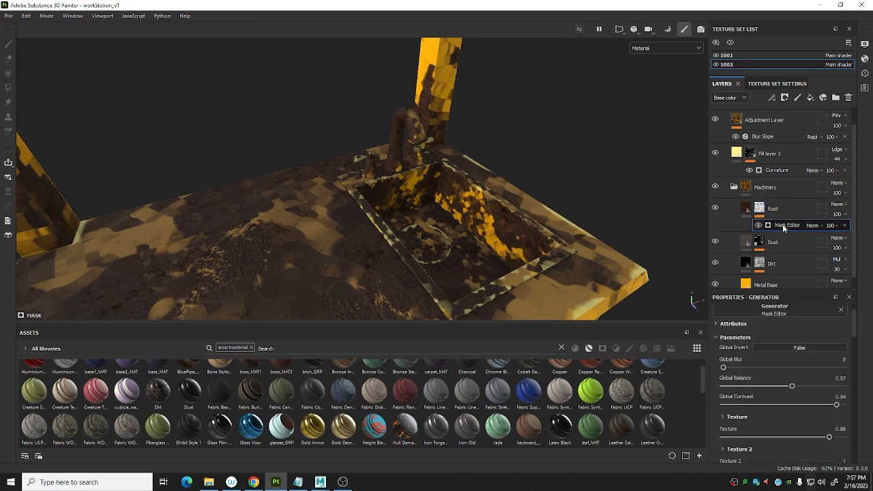
{"action": "left_click_drag", "start_coordinate": [781, 388], "coordinate": [754, 392]}
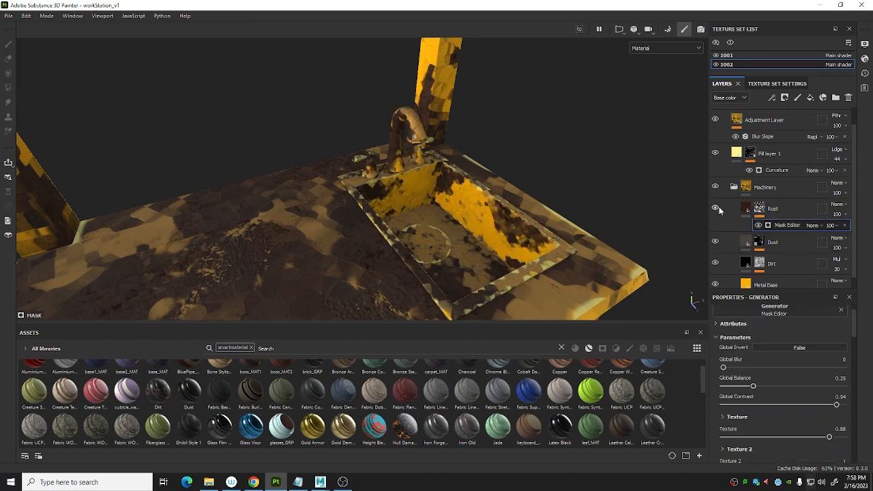
{"action": "right_click_drag", "start_coordinate": [524, 220], "coordinate": [407, 238], "text": "alt"}
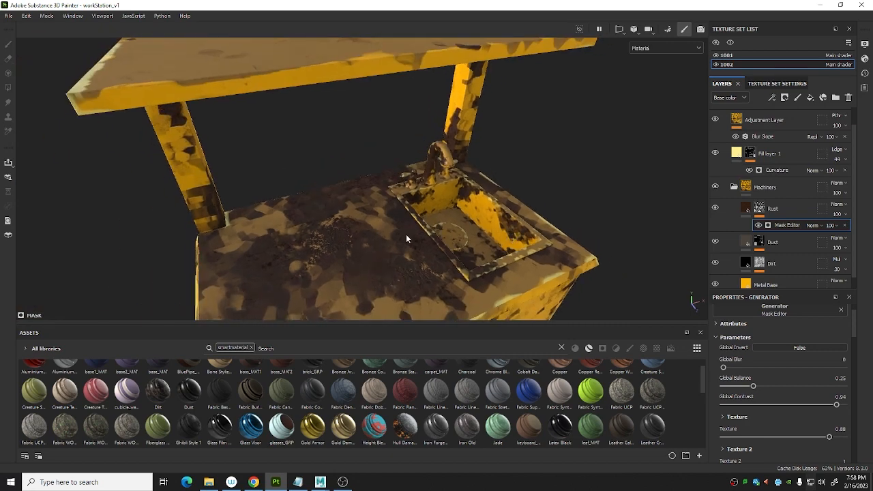
{"action": "right_click_drag", "start_coordinate": [362, 220], "coordinate": [473, 198], "text": "alt"}
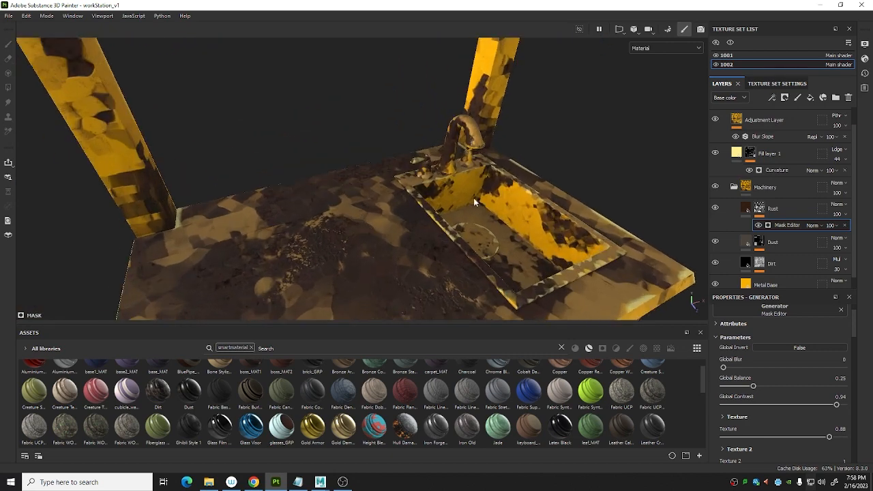
In the Adjustment Layer's Blur Slope filter, set Source Tiling to 0.2 and source Blur to 0.24, and review the workstation
{"action": "scroll", "coordinate": [761, 157], "scroll_direction": "up", "scroll_amount": 1}
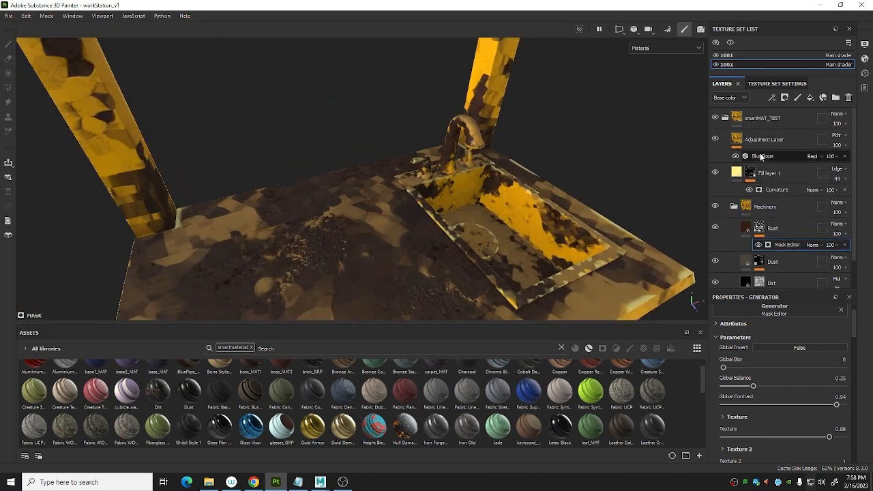
{"action": "left_click", "coordinate": [777, 156]}
{"action": "scroll", "coordinate": [799, 381], "scroll_direction": "down", "scroll_amount": 3}
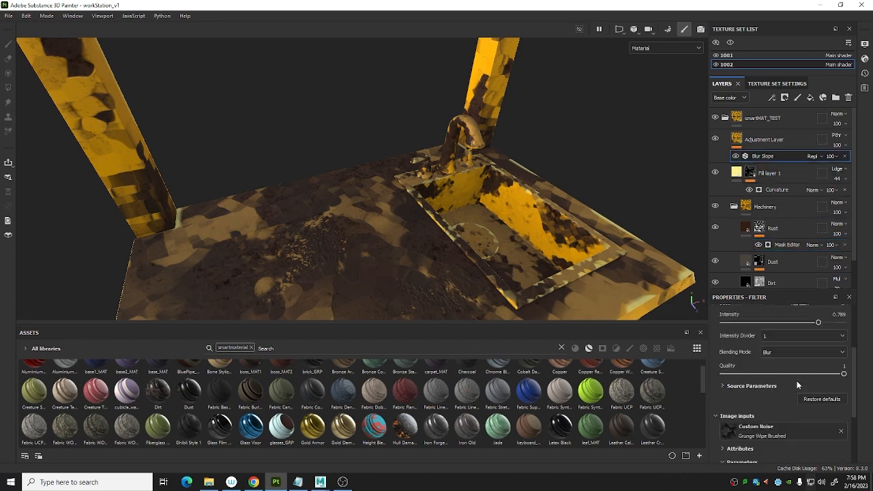
{"action": "left_click", "coordinate": [737, 412]}
{"action": "scroll", "coordinate": [774, 406], "scroll_direction": "down", "scroll_amount": 3}
{"action": "left_click_drag", "start_coordinate": [735, 421], "coordinate": [731, 425]}
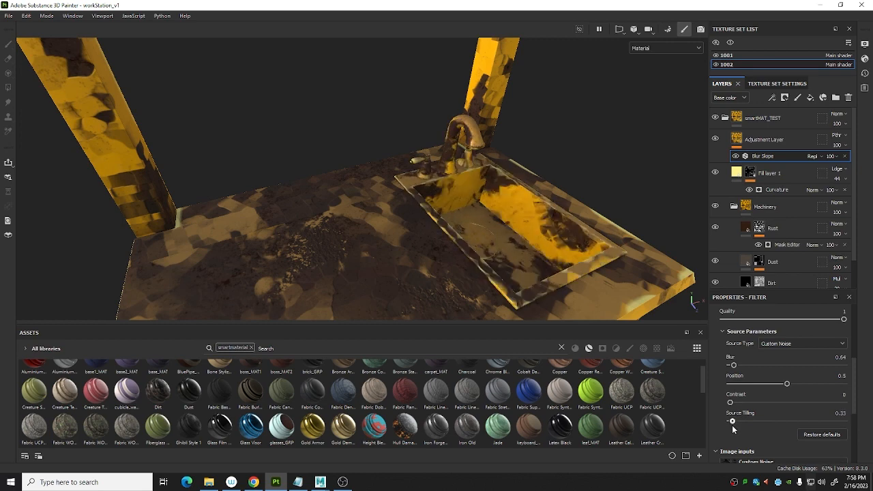
{"action": "left_click_drag", "start_coordinate": [734, 365], "coordinate": [730, 364]}
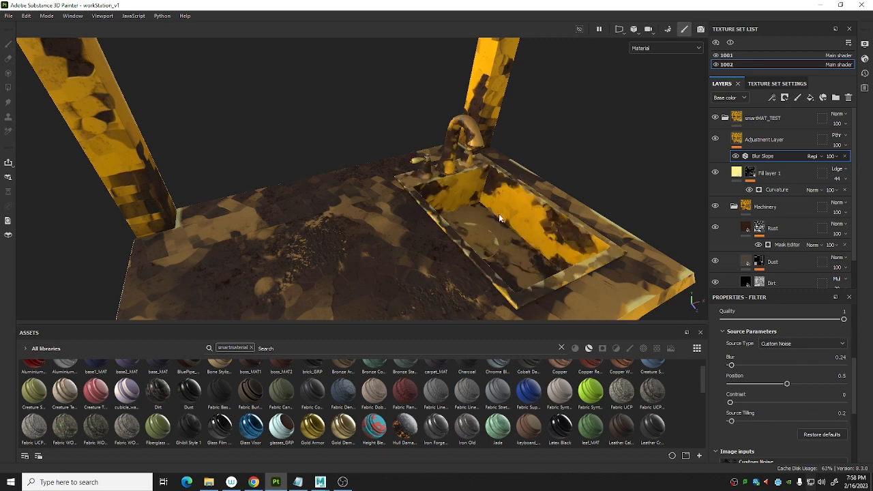
{"action": "left_click_drag", "start_coordinate": [500, 218], "coordinate": [470, 227], "text": "alt"}
{"action": "scroll", "coordinate": [471, 229], "scroll_direction": "down", "scroll_amount": 4}
{"action": "right_click_drag", "start_coordinate": [450, 233], "coordinate": [528, 248], "text": "shift"}
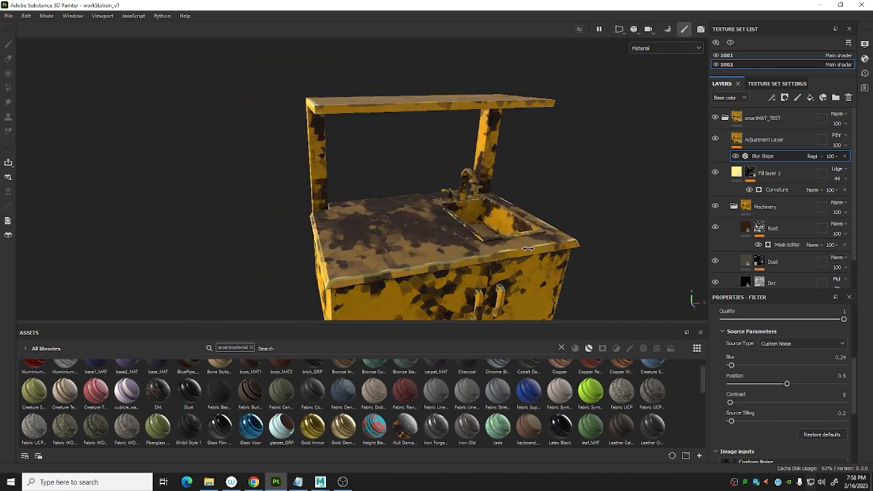
{"action": "left_click_drag", "start_coordinate": [668, 169], "coordinate": [581, 175], "text": "alt"}
Collapse the smartMAT_TEST folder and preview the saved smartMAT_TEST material among the smart materials in the enlarged asset library
{"action": "left_click", "coordinate": [725, 118]}
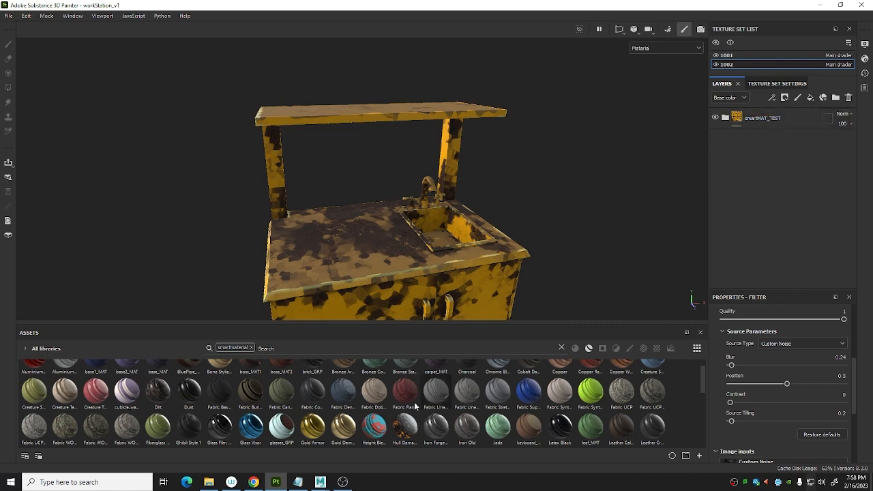
{"action": "scroll", "coordinate": [415, 406], "scroll_direction": "down", "scroll_amount": 10}
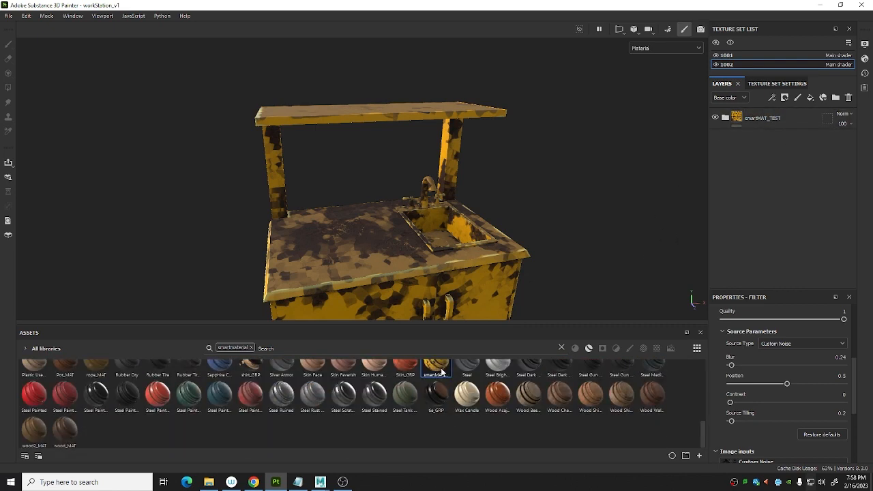
{"action": "scroll", "coordinate": [442, 372], "scroll_direction": "up", "scroll_amount": 2}
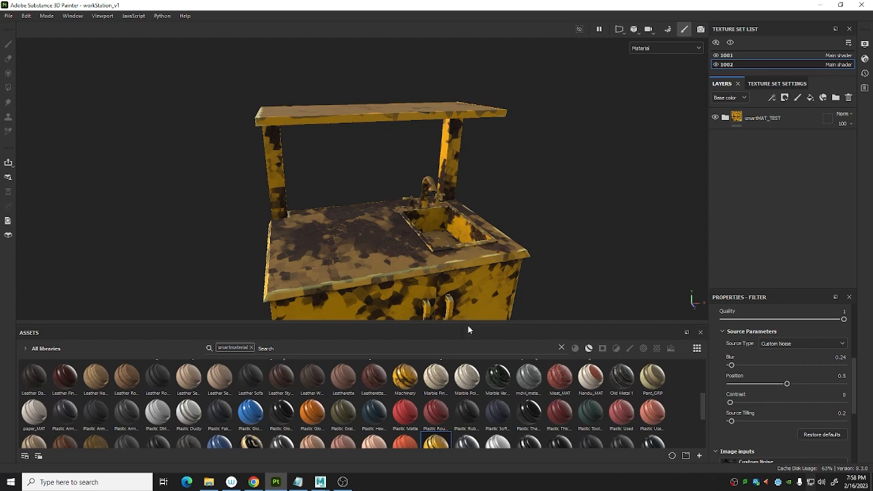
{"action": "left_click_drag", "start_coordinate": [468, 325], "coordinate": [461, 246]}
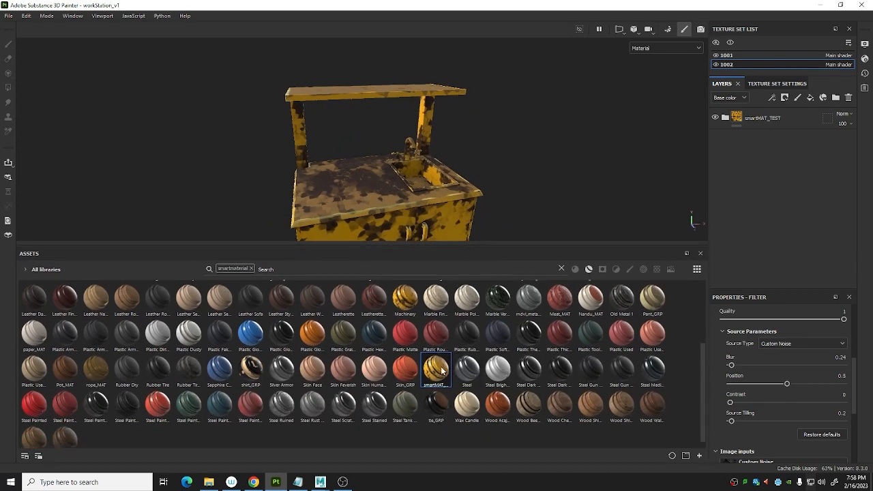
{"action": "mouse_move", "coordinate": [441, 372]}
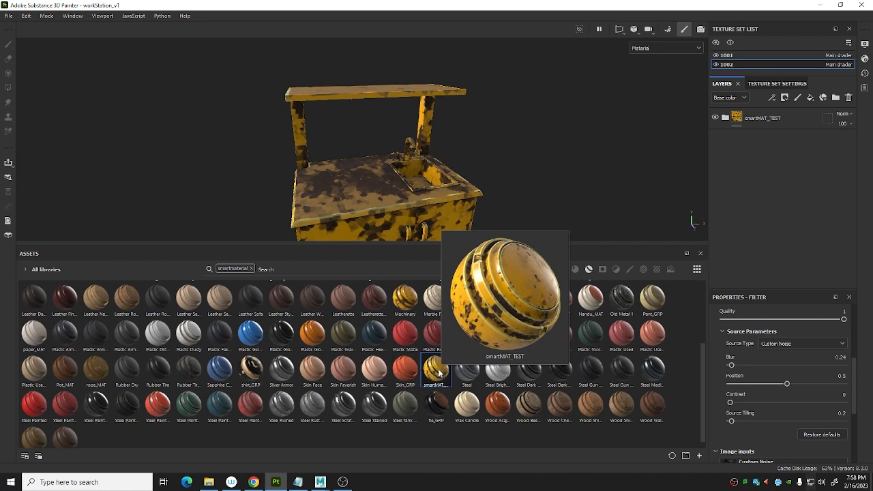
{"action": "scroll", "coordinate": [382, 389], "scroll_direction": "down", "scroll_amount": 1}
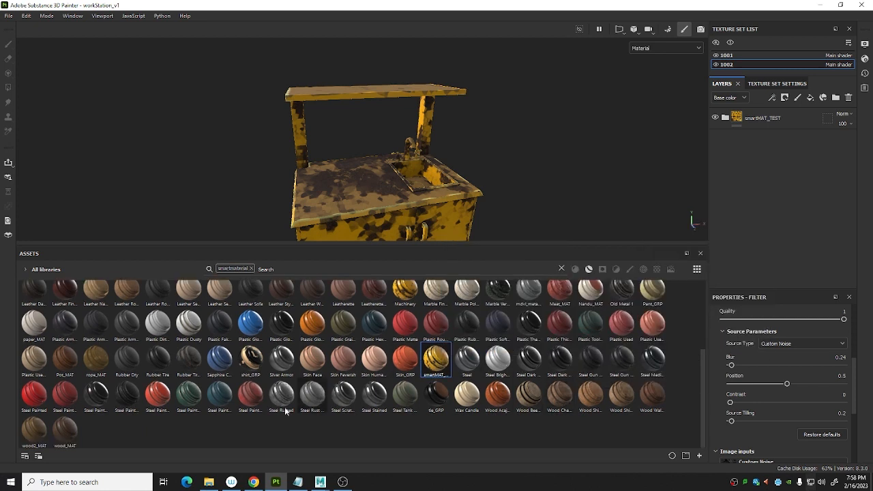
{"action": "mouse_move", "coordinate": [37, 431]}
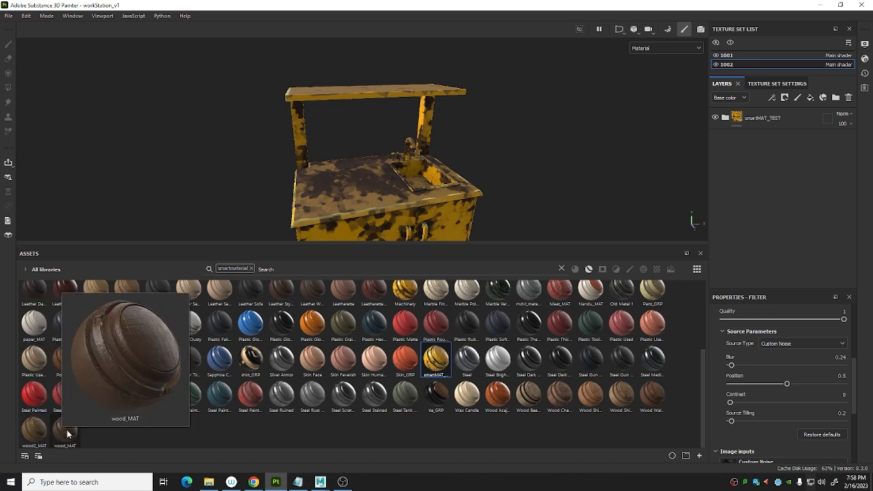
Discard the changes to the workstation project and open dadrian_v1.spp from the MenHeim project's Character folder
{"action": "left_click", "coordinate": [9, 16]}
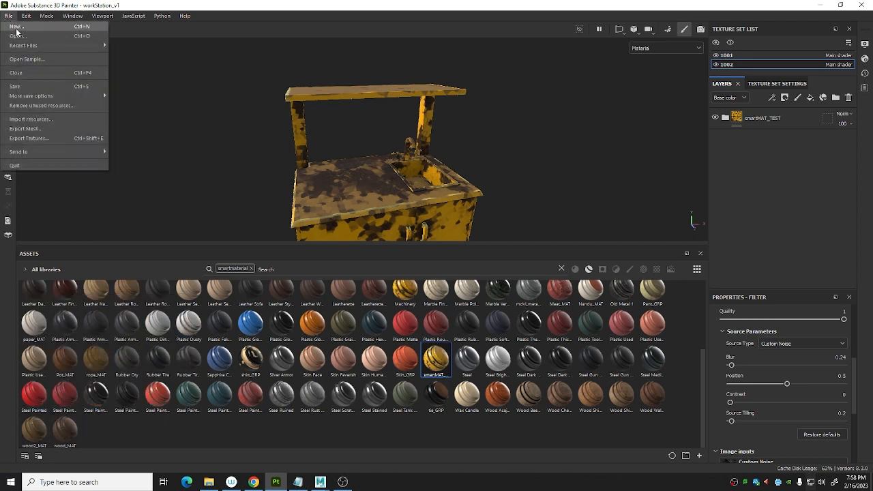
{"action": "left_click", "coordinate": [28, 26]}
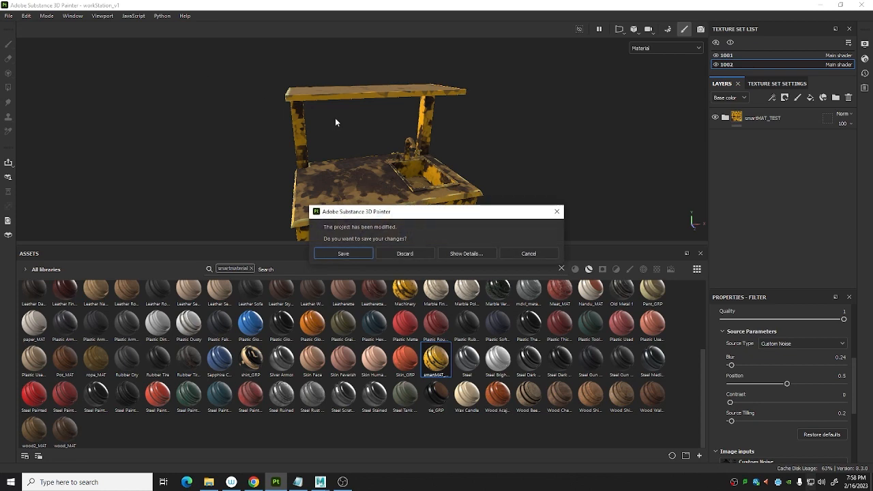
{"action": "left_click", "coordinate": [403, 253]}
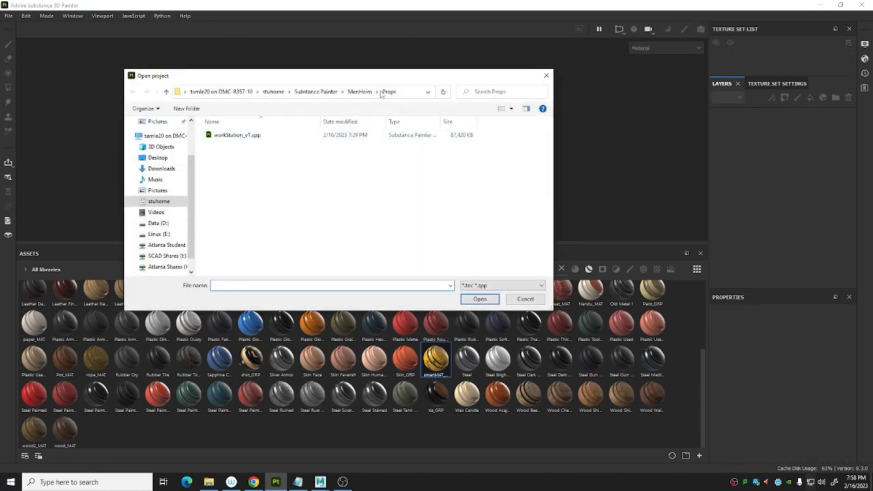
{"action": "left_click", "coordinate": [359, 91]}
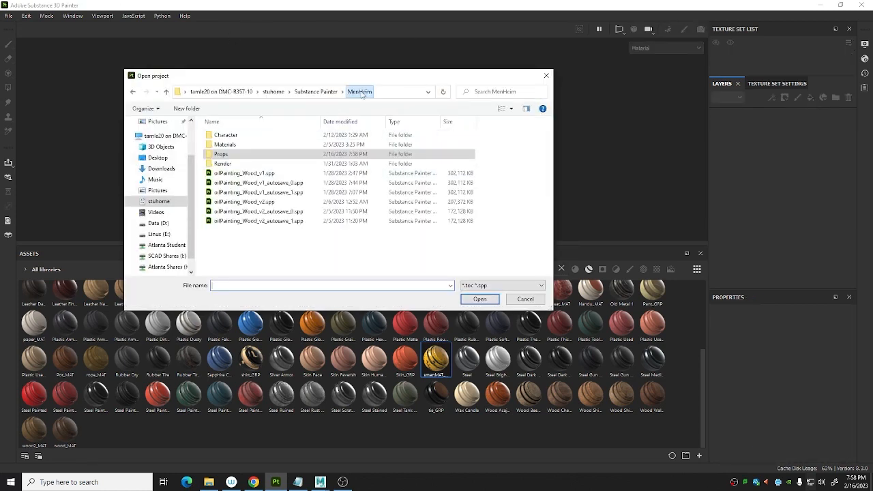
{"action": "left_click", "coordinate": [235, 139]}
{"action": "double_click", "coordinate": [235, 139]}
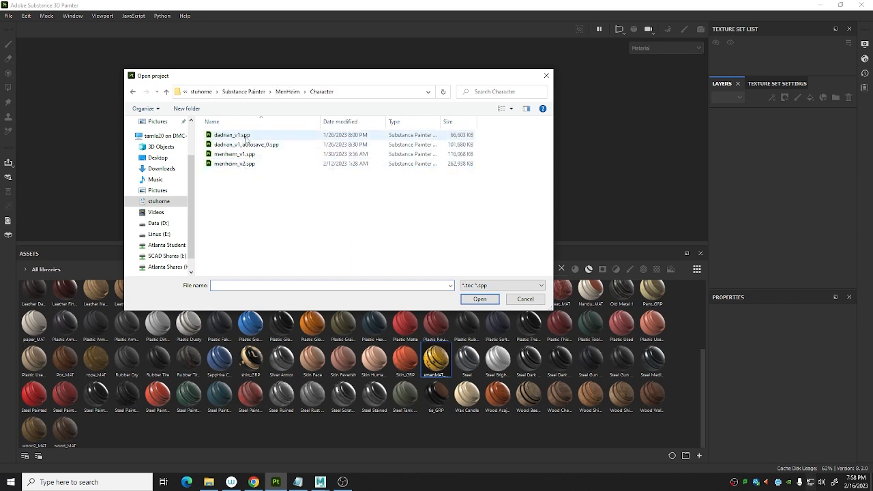
{"action": "left_click", "coordinate": [243, 136]}
{"action": "left_click", "coordinate": [485, 299]}
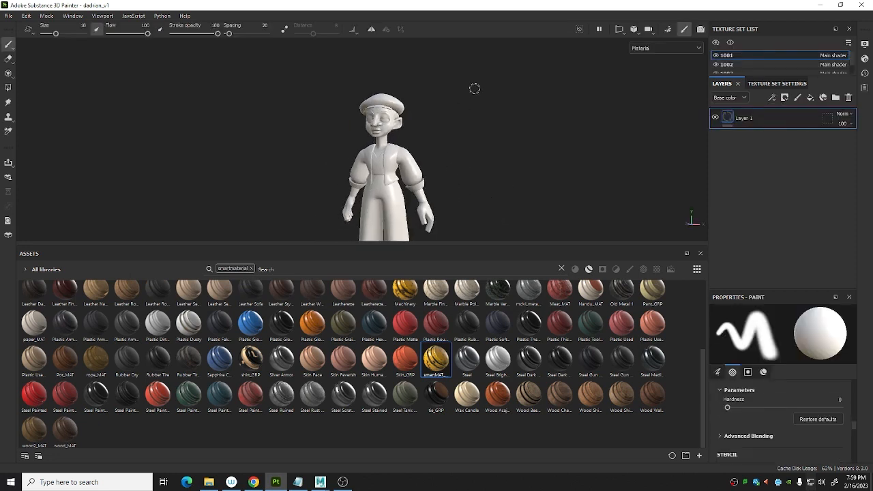
Check the baked mesh maps of texture set 1001 and apply the smartMAT_TEST smart material above Layer 1
{"action": "left_click", "coordinate": [776, 83]}
{"action": "scroll", "coordinate": [817, 216], "scroll_direction": "down", "scroll_amount": 1}
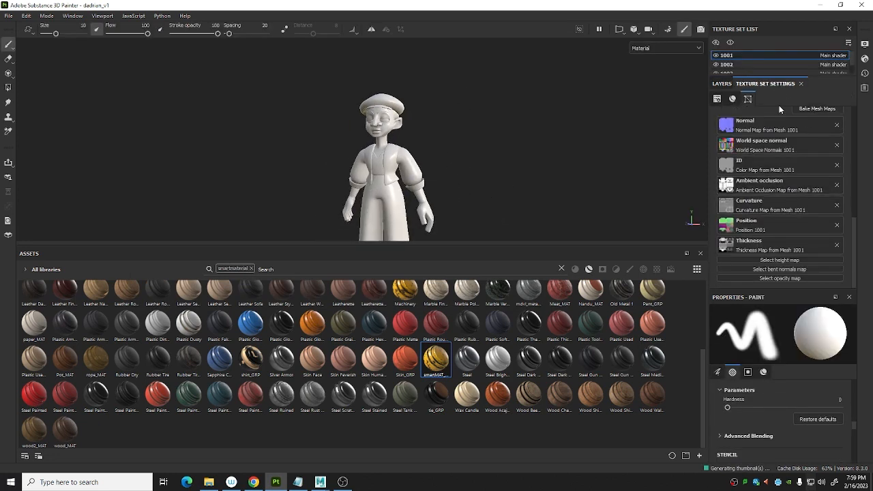
{"action": "left_click", "coordinate": [722, 83]}
{"action": "left_click_drag", "start_coordinate": [453, 373], "coordinate": [738, 117]}
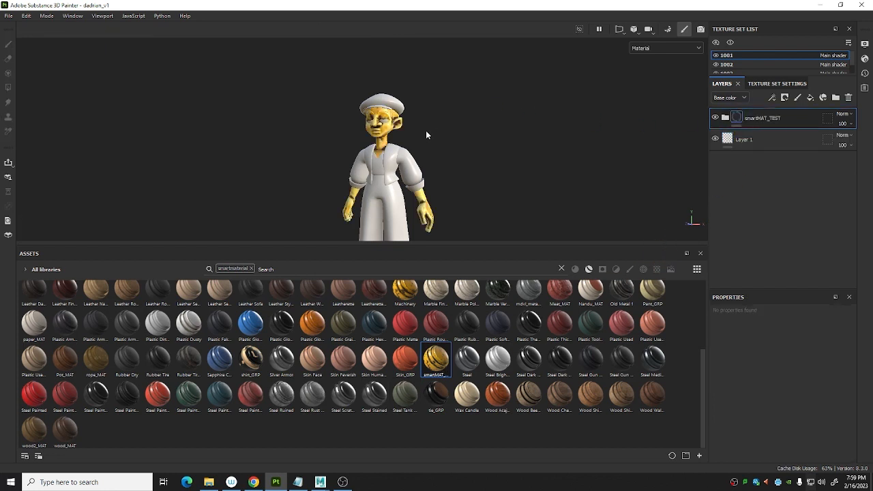
Examine the smart material on the character's face and neck from several angles and under rotated lighting
{"action": "scroll", "coordinate": [402, 146], "scroll_direction": "up", "scroll_amount": 2}
{"action": "scroll", "coordinate": [401, 148], "scroll_direction": "up", "scroll_amount": 3}
{"action": "middle_click_drag", "start_coordinate": [402, 148], "coordinate": [473, 236], "text": "alt"}
{"action": "left_click_drag", "start_coordinate": [474, 235], "coordinate": [654, 166], "text": "alt"}
{"action": "scroll", "coordinate": [383, 167], "scroll_direction": "down", "scroll_amount": 3}
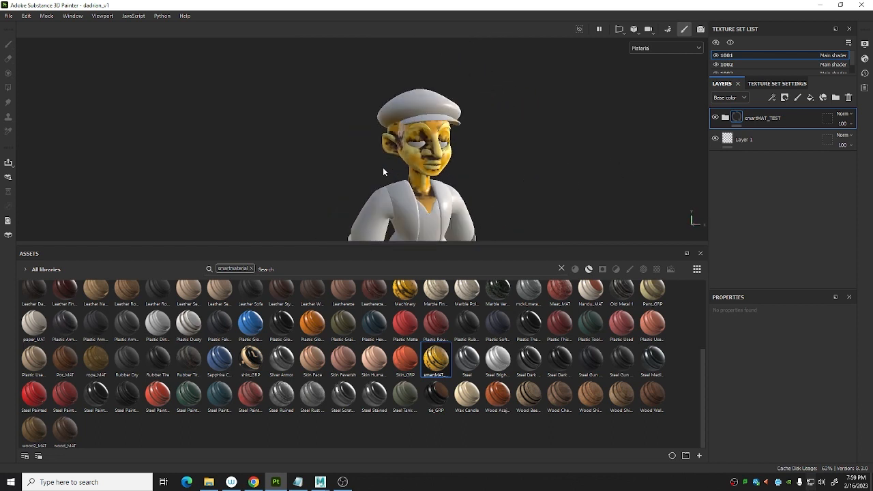
{"action": "right_click_drag", "start_coordinate": [383, 167], "coordinate": [444, 222], "text": "shift"}
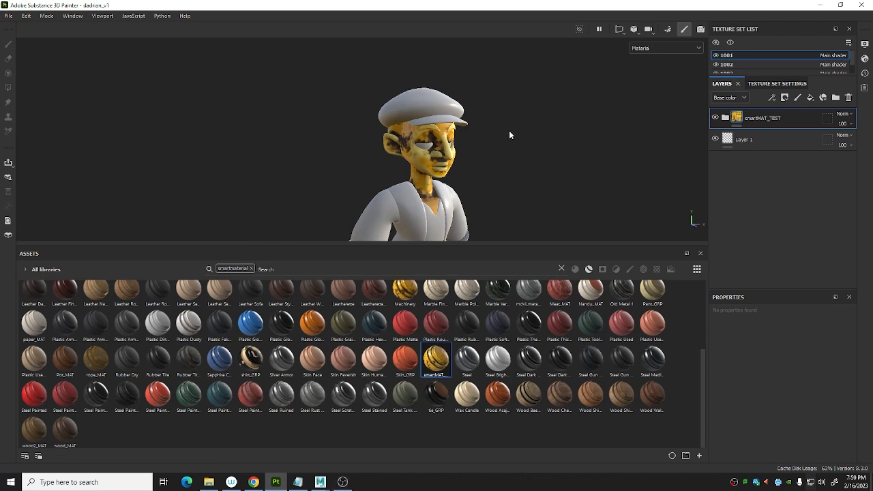
{"action": "scroll", "coordinate": [509, 133], "scroll_direction": "up", "scroll_amount": 2}
{"action": "left_click_drag", "start_coordinate": [506, 137], "coordinate": [448, 151], "text": "alt"}
{"action": "middle_click_drag", "start_coordinate": [448, 151], "coordinate": [430, 136], "text": "alt"}
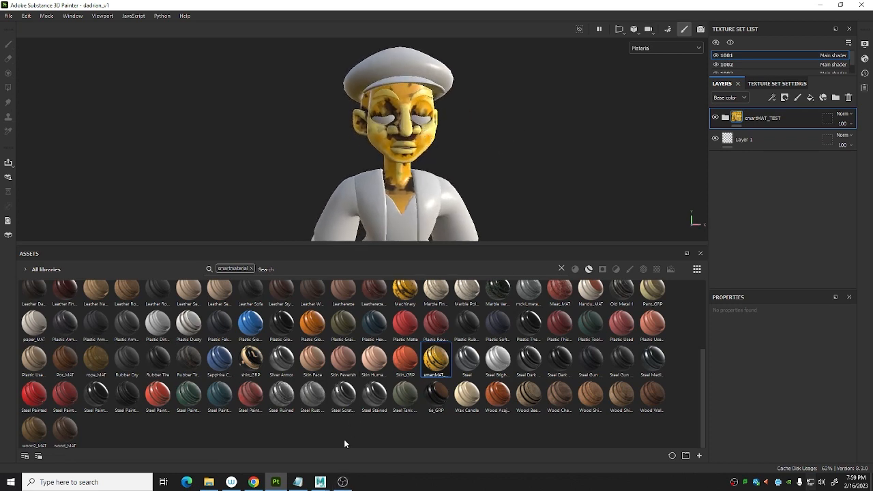
Switch to OBS and stop the screen recording
{"action": "left_click", "coordinate": [346, 481]}
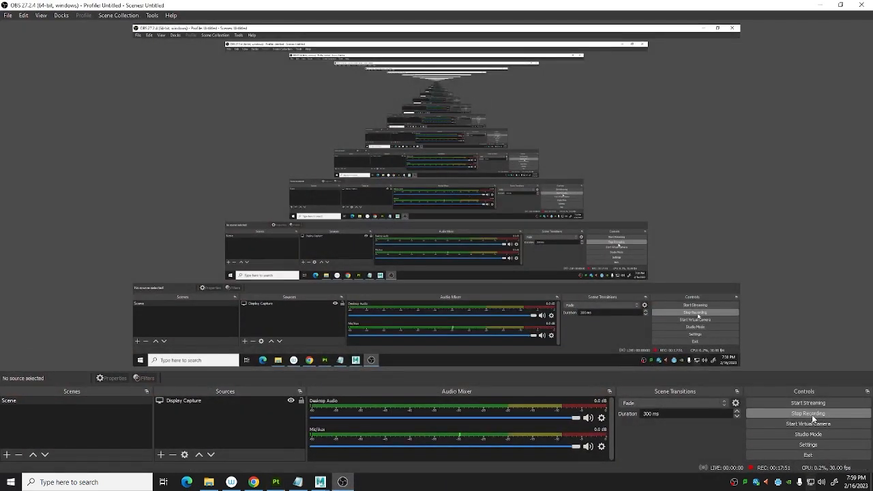
{"action": "left_click", "coordinate": [816, 413]}
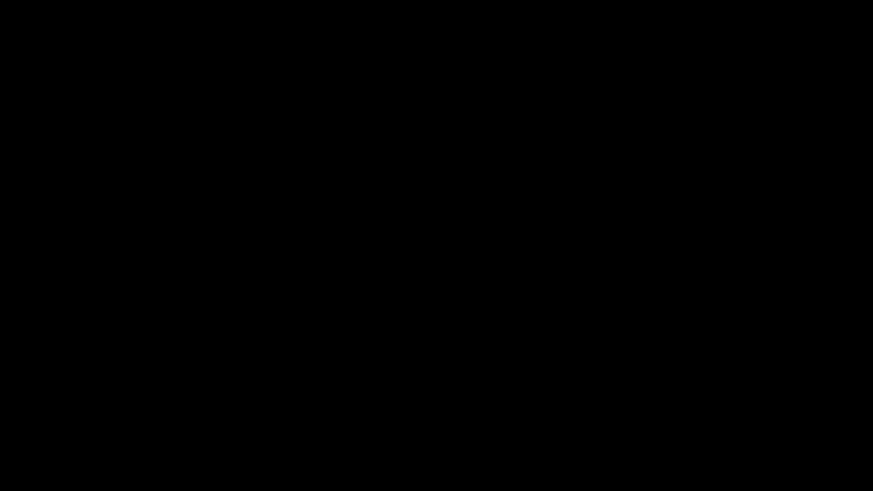